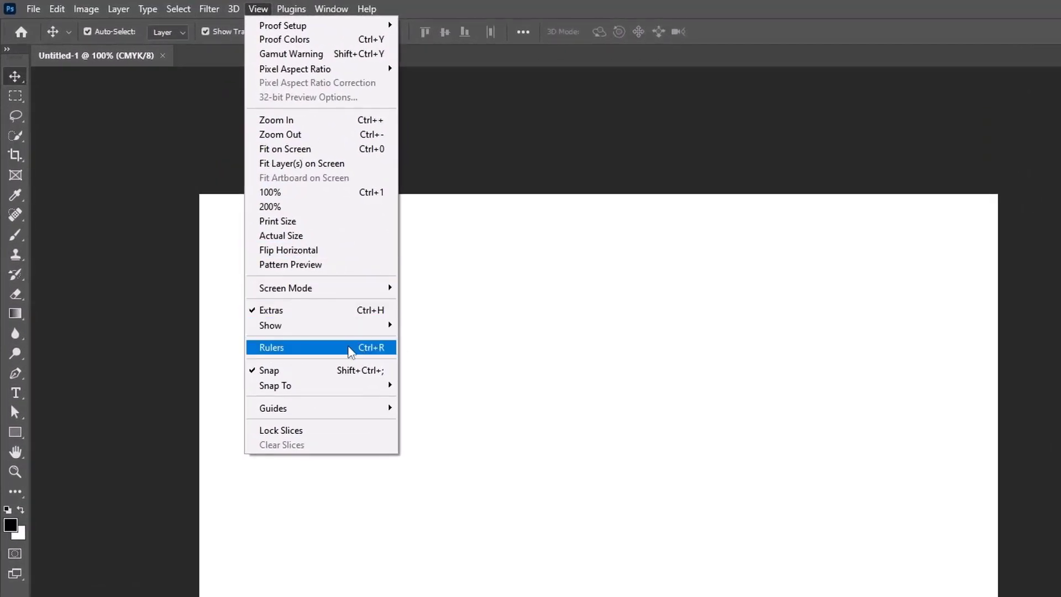
Step: Show the rulers and place one horizontal and one vertical guide crossing at the centre of the canvas
{"action": "left_click", "coordinate": [348, 349]}
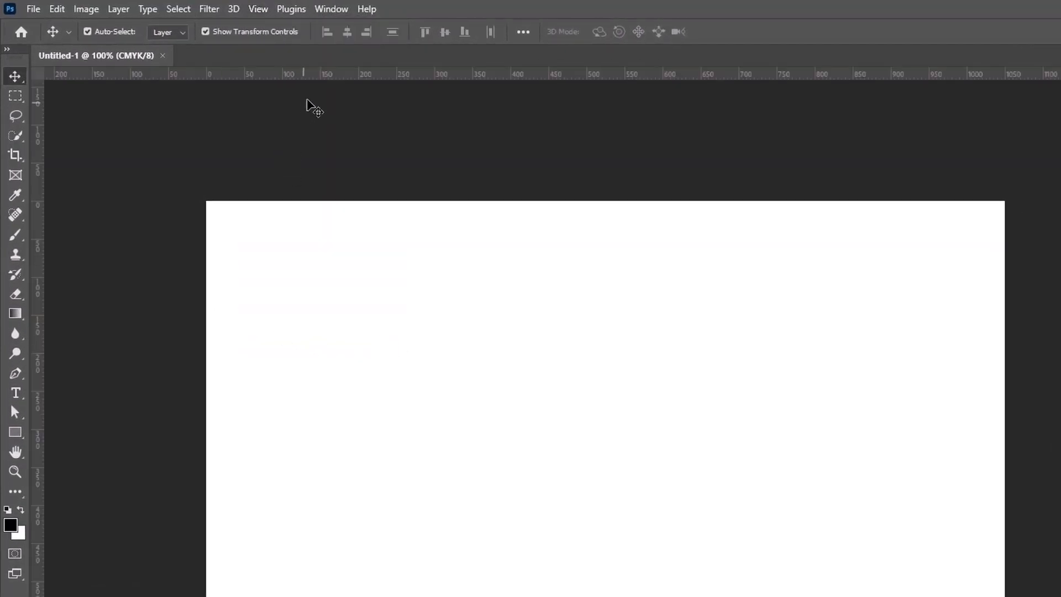
{"action": "left_click_drag", "start_coordinate": [341, 78], "coordinate": [376, 431]}
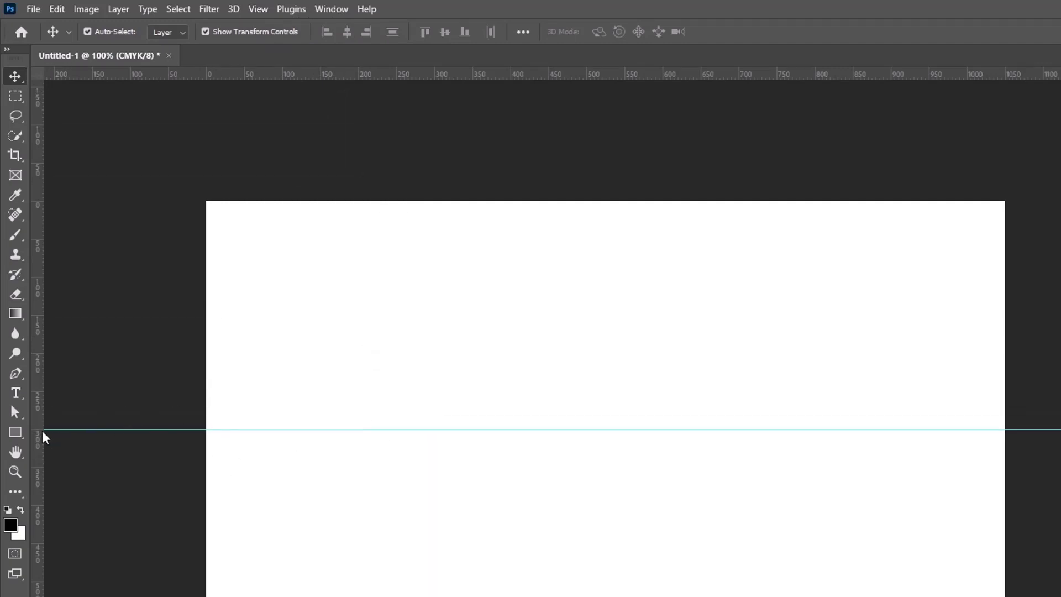
{"action": "left_click_drag", "start_coordinate": [42, 459], "coordinate": [564, 479]}
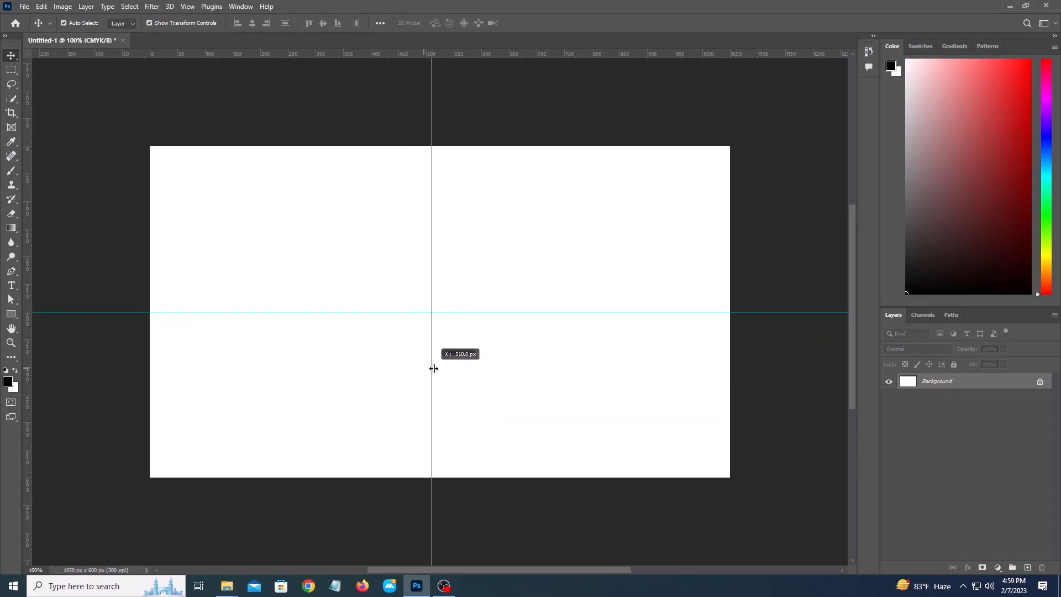
{"action": "left_click_drag", "start_coordinate": [434, 368], "coordinate": [441, 368]}
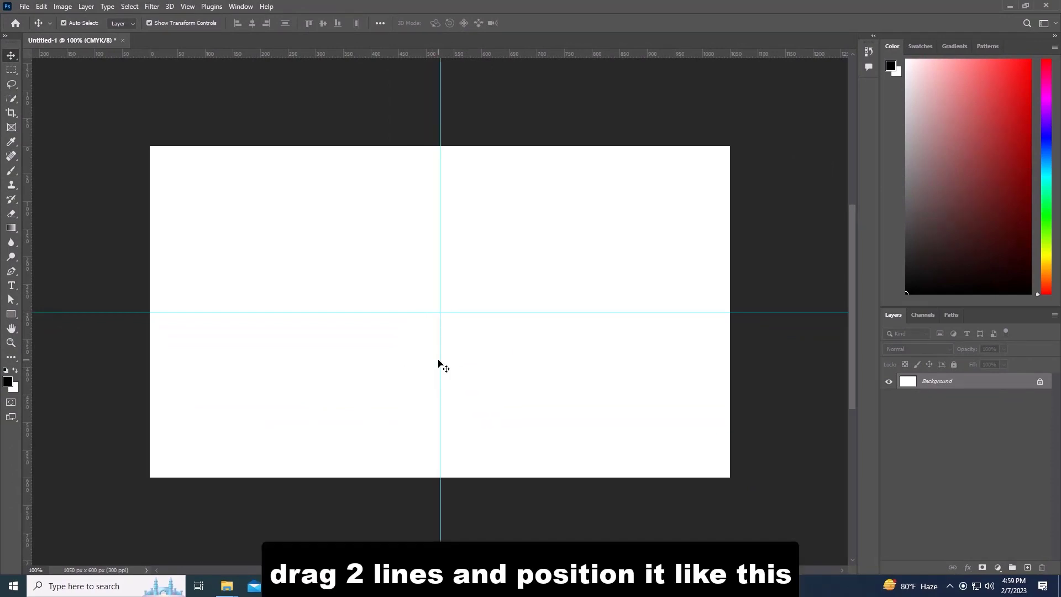
Step: Draw a black six-sided polygon over the left half of the canvas with the Polygon tool
{"action": "left_click", "coordinate": [11, 314]}
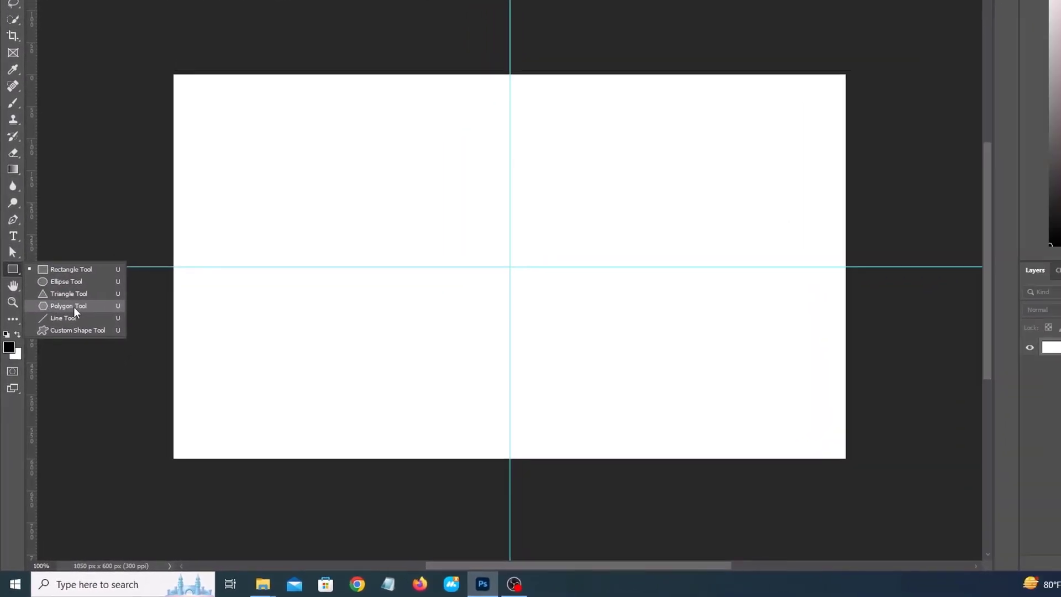
{"action": "left_click", "coordinate": [60, 341]}
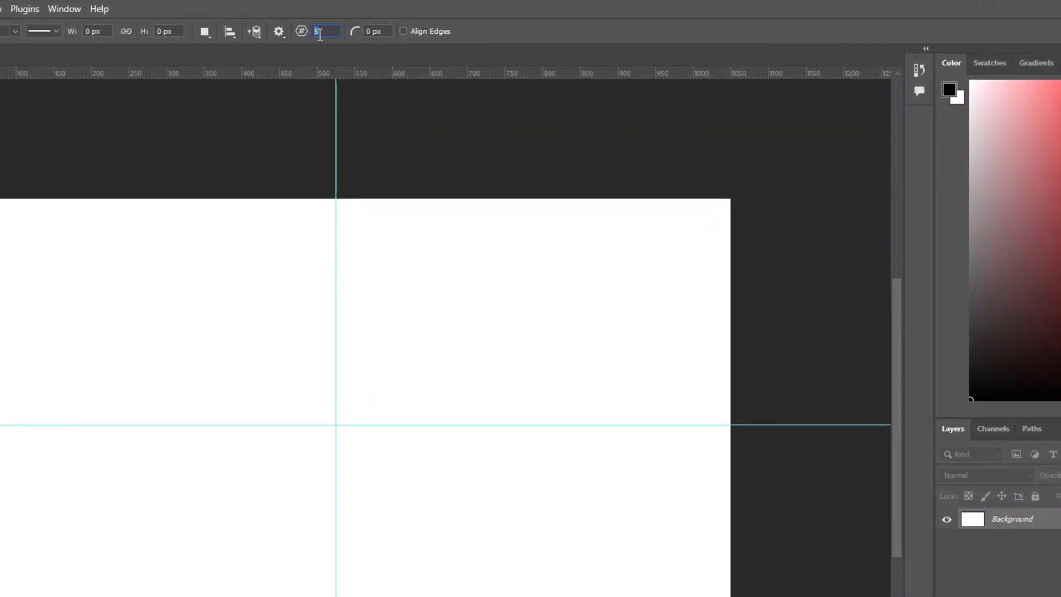
{"action": "type", "text": "6"}
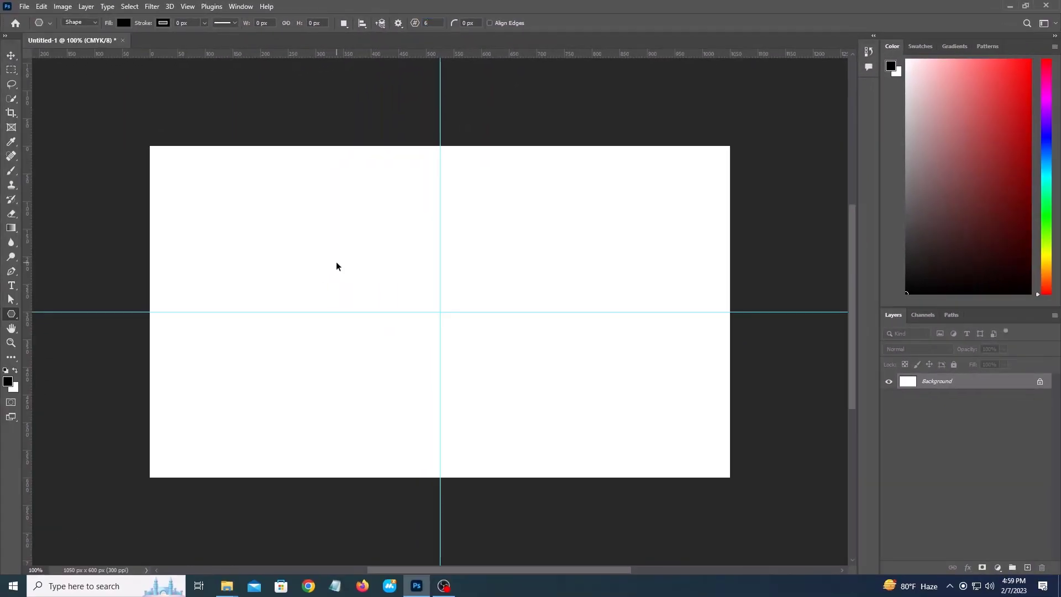
{"action": "left_click_drag", "start_coordinate": [220, 235], "coordinate": [531, 496]}
Step: Move and stretch the hexagon to 824 by 600 px, filling the canvas height, with its right tip on the guide crossing
{"action": "key", "text": "v"}
{"action": "left_click_drag", "start_coordinate": [354, 291], "coordinate": [272, 237]}
{"action": "left_click_drag", "start_coordinate": [289, 180], "coordinate": [289, 146]}
{"action": "left_click_drag", "start_coordinate": [289, 441], "coordinate": [292, 479]}
{"action": "left_click_drag", "start_coordinate": [329, 349], "coordinate": [402, 365]}
{"action": "left_click_drag", "start_coordinate": [171, 307], "coordinate": [98, 307]}
{"action": "scroll", "coordinate": [253, 358], "scroll_direction": "right", "scroll_amount": 5}
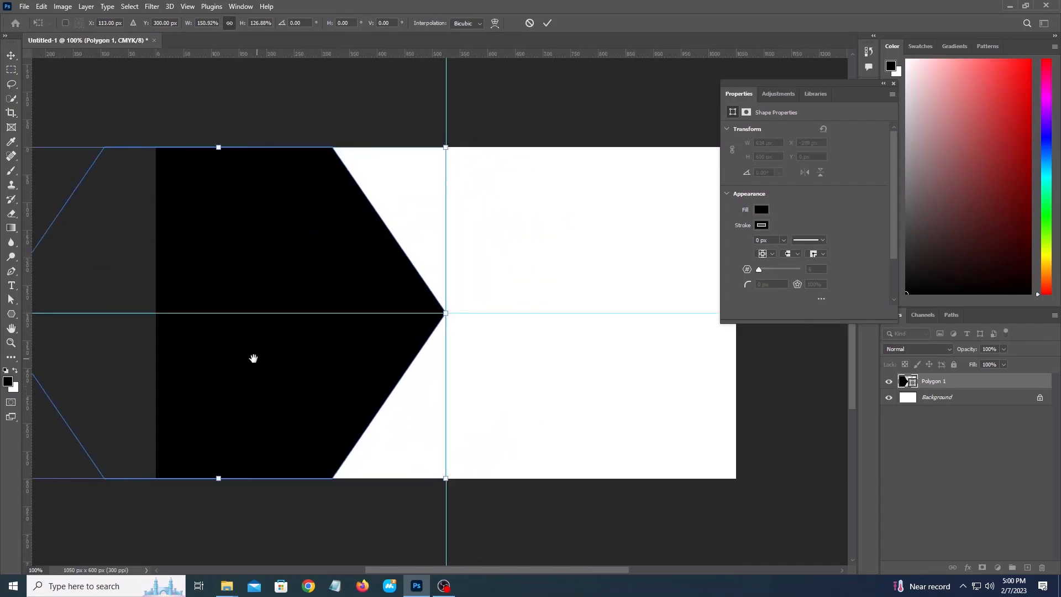
{"action": "left_click", "coordinate": [548, 23]}
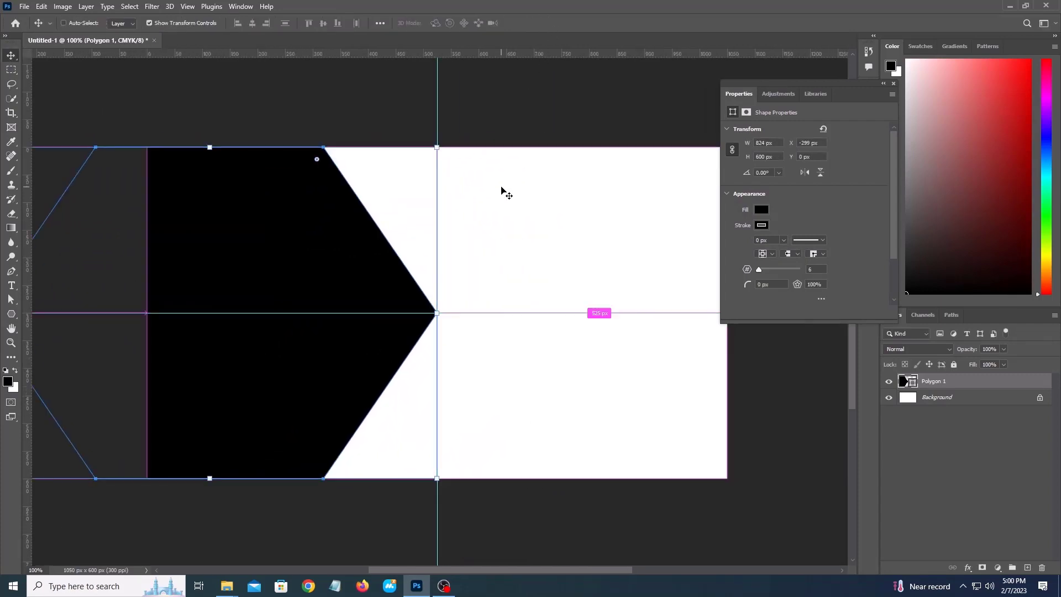
Step: Rasterize the hexagon's layer and give it a pure red (ff0000) Color Overlay
{"action": "right_click", "coordinate": [951, 381]}
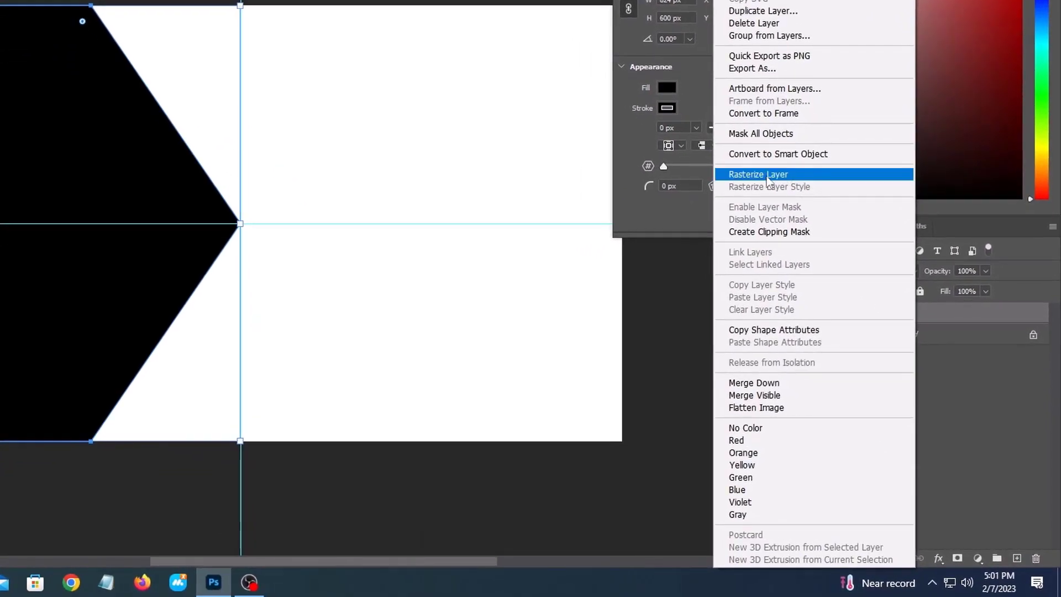
{"action": "left_click", "coordinate": [834, 276]}
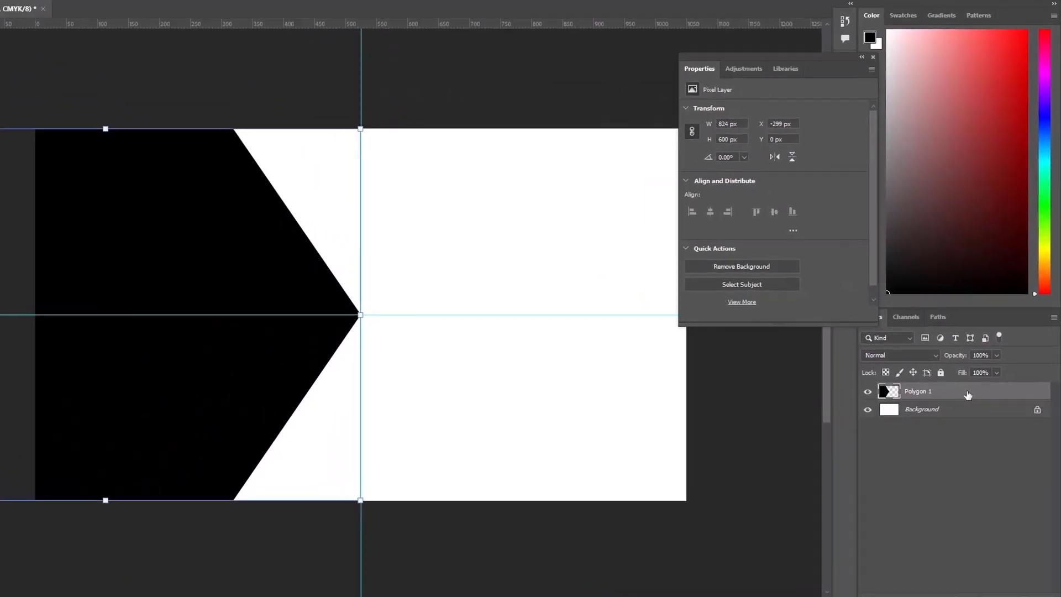
{"action": "right_click", "coordinate": [950, 320]}
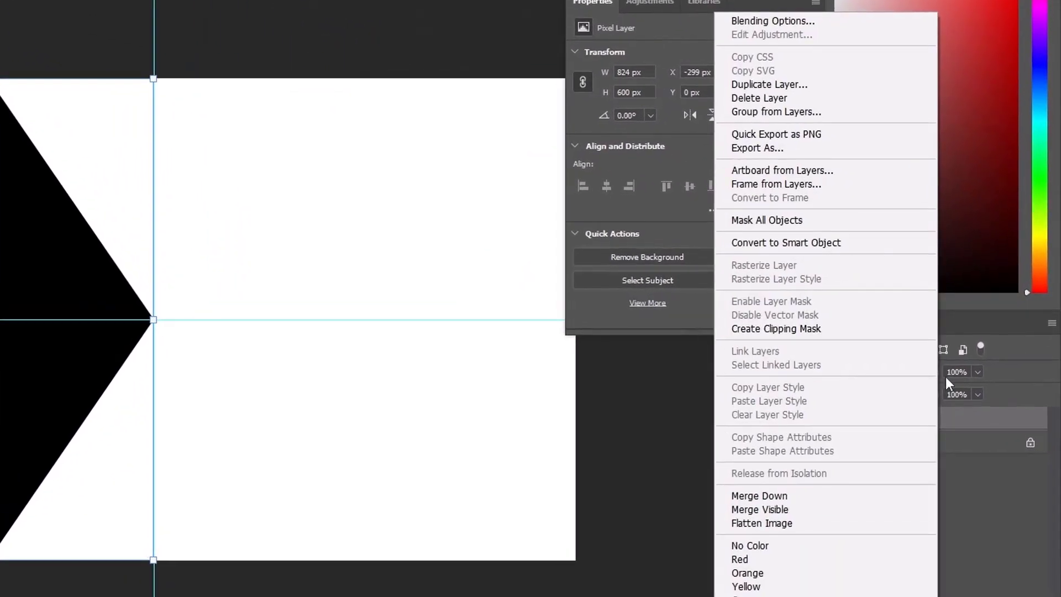
{"action": "left_click", "coordinate": [768, 22]}
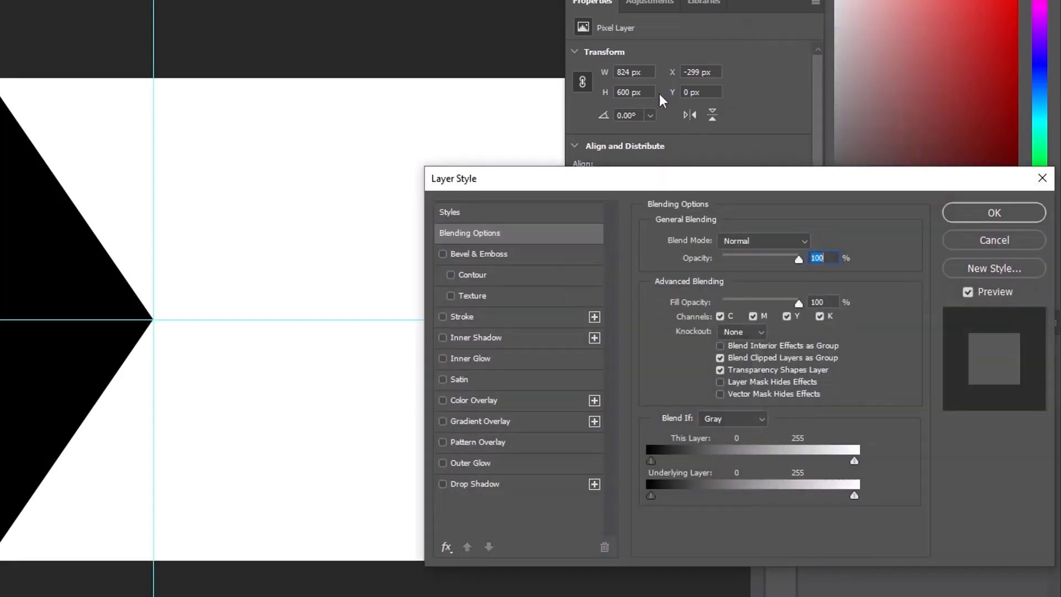
{"action": "left_click_drag", "start_coordinate": [595, 184], "coordinate": [407, 94]}
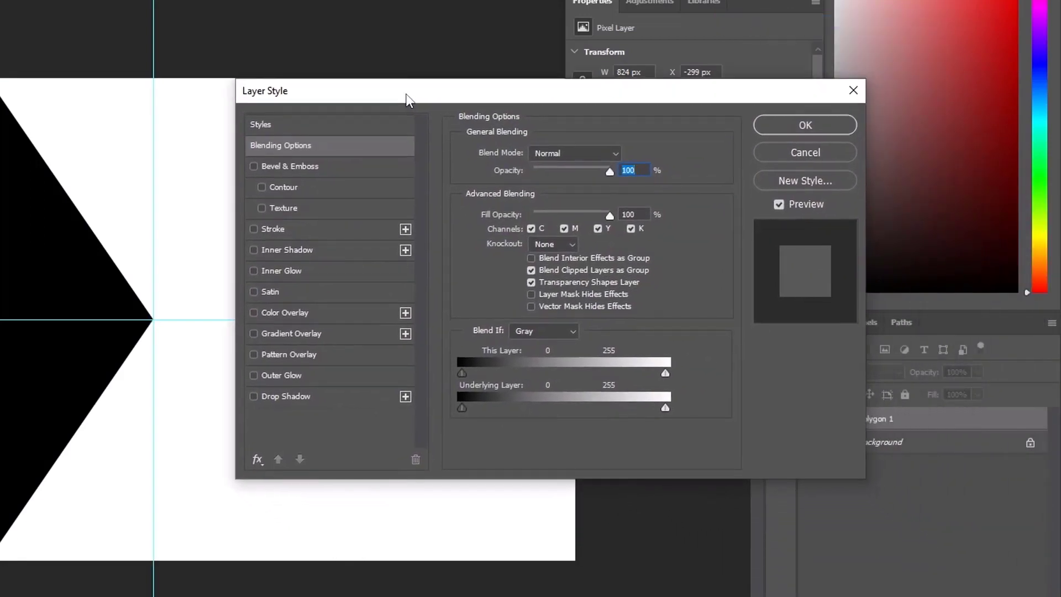
{"action": "left_click", "coordinate": [293, 314]}
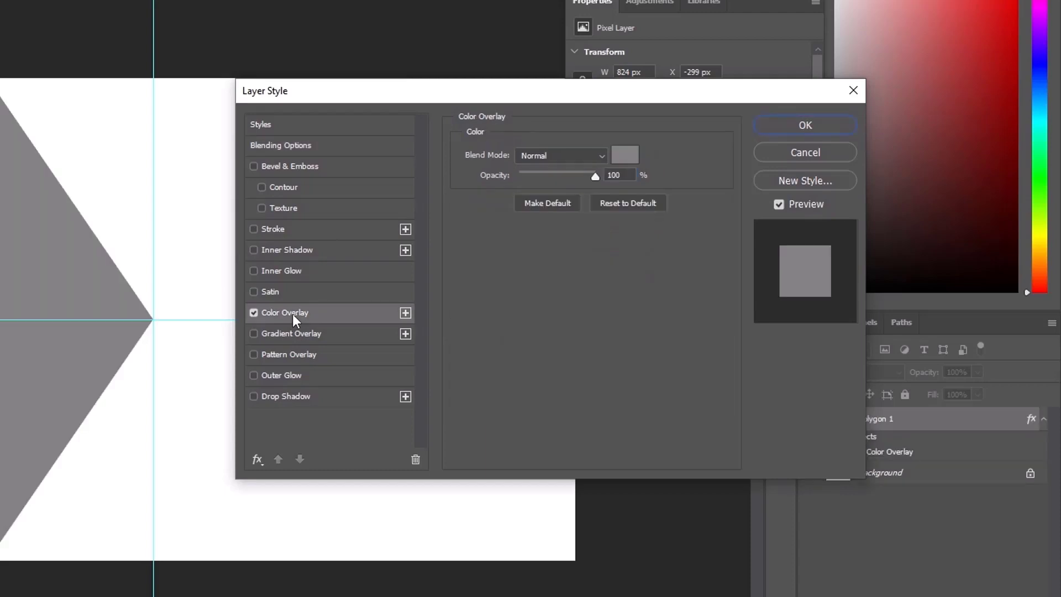
{"action": "left_click", "coordinate": [620, 157]}
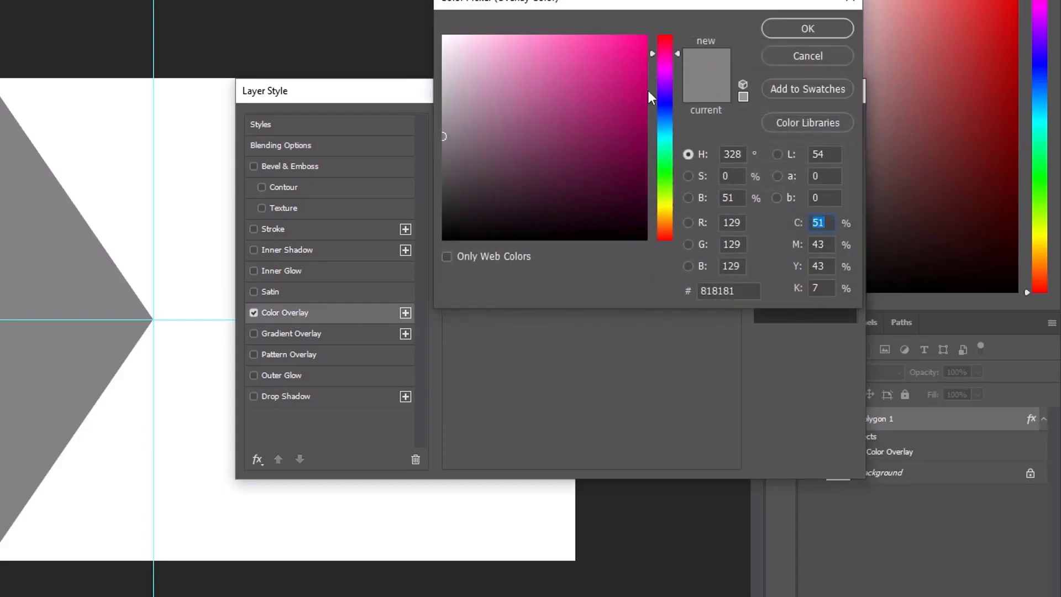
{"action": "mouse_move", "coordinate": [666, 53]}
{"action": "left_mouse_down"}
{"action": "mouse_move", "coordinate": [658, 28]}
{"action": "mouse_move", "coordinate": [647, 34]}
{"action": "left_mouse_up"}
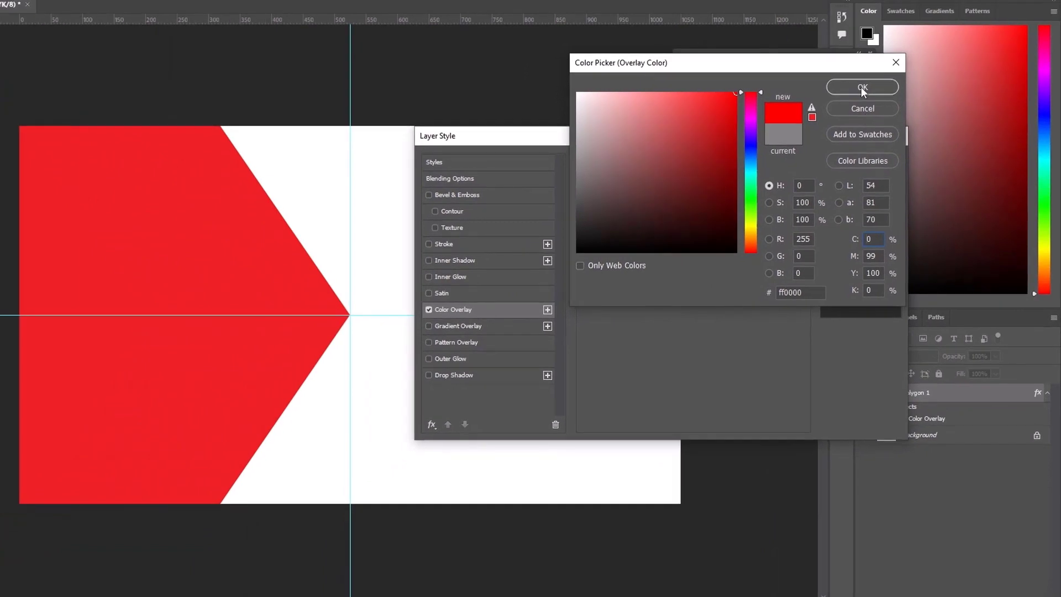
{"action": "left_click", "coordinate": [861, 88]}
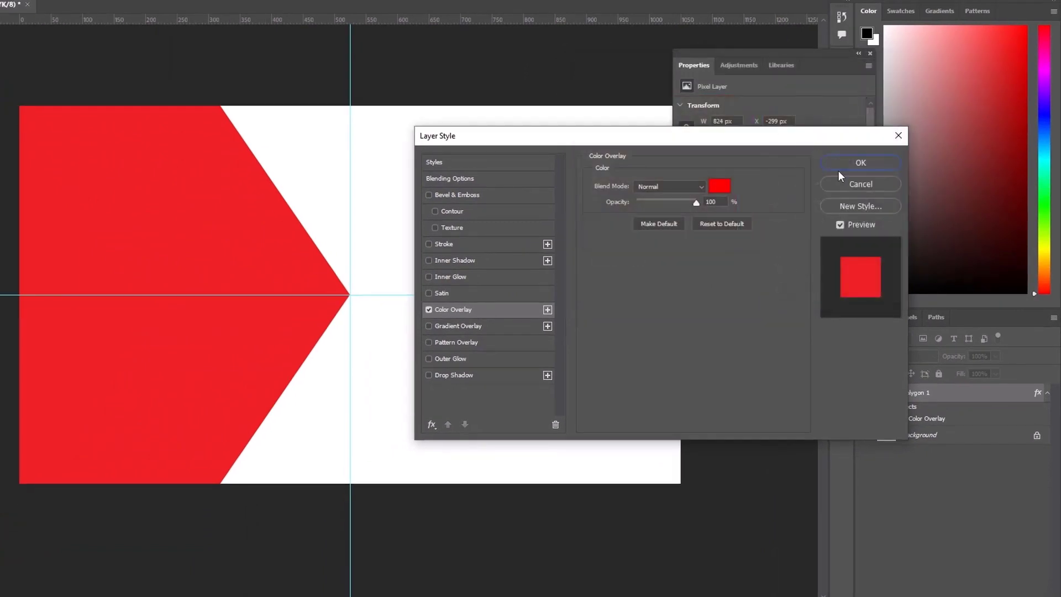
{"action": "left_click", "coordinate": [853, 161]}
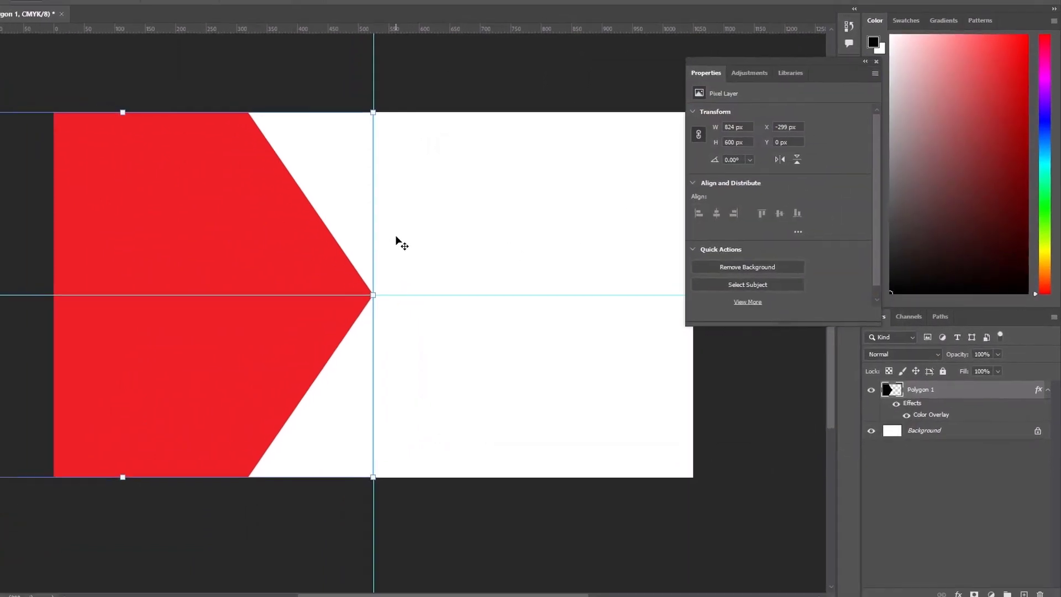
Step: Draw a black three-sided polygon about 366 by 306 px over the red hexagon
{"action": "left_click", "coordinate": [12, 314]}
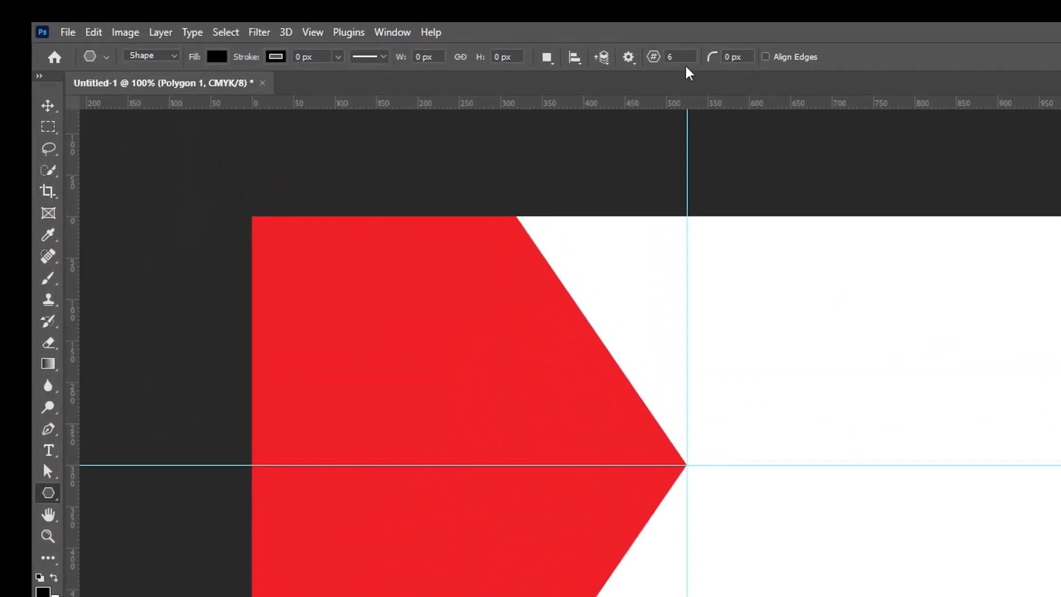
{"action": "left_click", "coordinate": [680, 57]}
{"action": "type", "text": "3"}
{"action": "left_click_drag", "start_coordinate": [301, 322], "coordinate": [604, 576]}
Step: Rotate the triangle 90° and stretch it from the canvas's left edge to the guide crossing, leaving small equal gaps above and below
{"action": "left_click", "coordinate": [48, 105]}
{"action": "left_click_drag", "start_coordinate": [397, 394], "coordinate": [143, 445]}
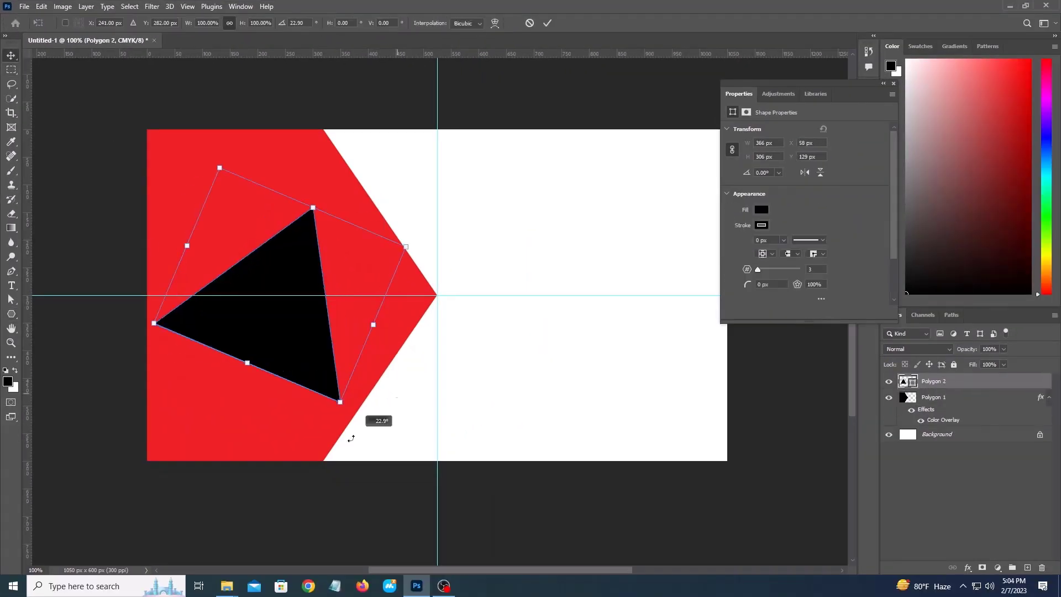
{"action": "left_click_drag", "start_coordinate": [248, 269], "coordinate": [201, 282]}
{"action": "left_click_drag", "start_coordinate": [316, 295], "coordinate": [437, 300]}
{"action": "left_click_drag", "start_coordinate": [292, 468], "coordinate": [292, 461]}
{"action": "left_click_drag", "start_coordinate": [293, 121], "coordinate": [293, 128]}
{"action": "left_click_drag", "start_coordinate": [153, 296], "coordinate": [146, 296]}
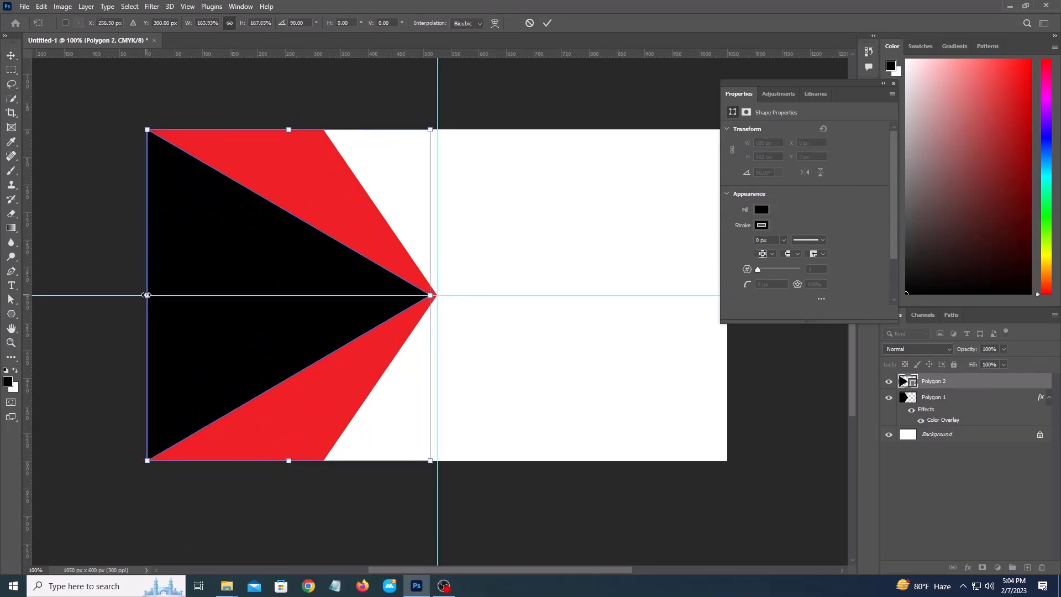
{"action": "left_click_drag", "start_coordinate": [148, 131], "coordinate": [148, 143]}
{"action": "left_click_drag", "start_coordinate": [431, 294], "coordinate": [436, 296]}
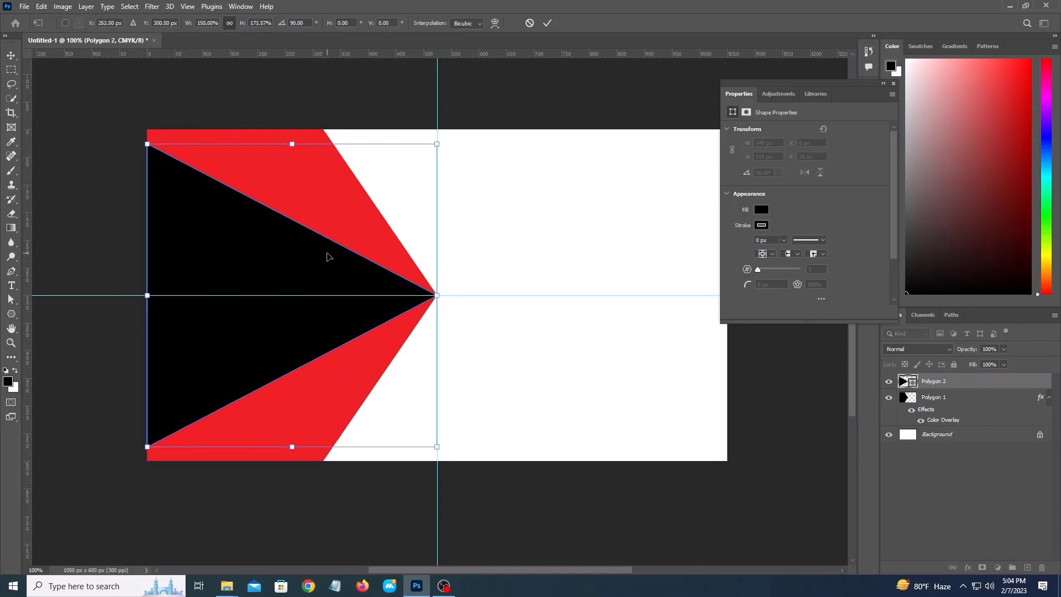
{"action": "key", "text": "Return"}
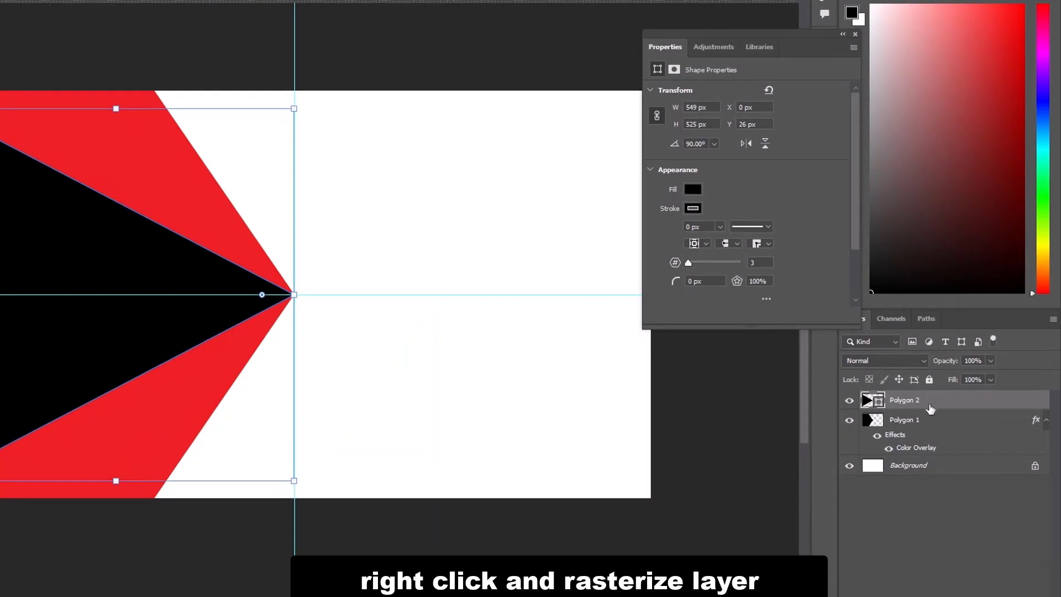
Step: Rasterize the triangle's layer and give it a lighter red (f83a3e) Color Overlay
{"action": "right_click", "coordinate": [953, 383]}
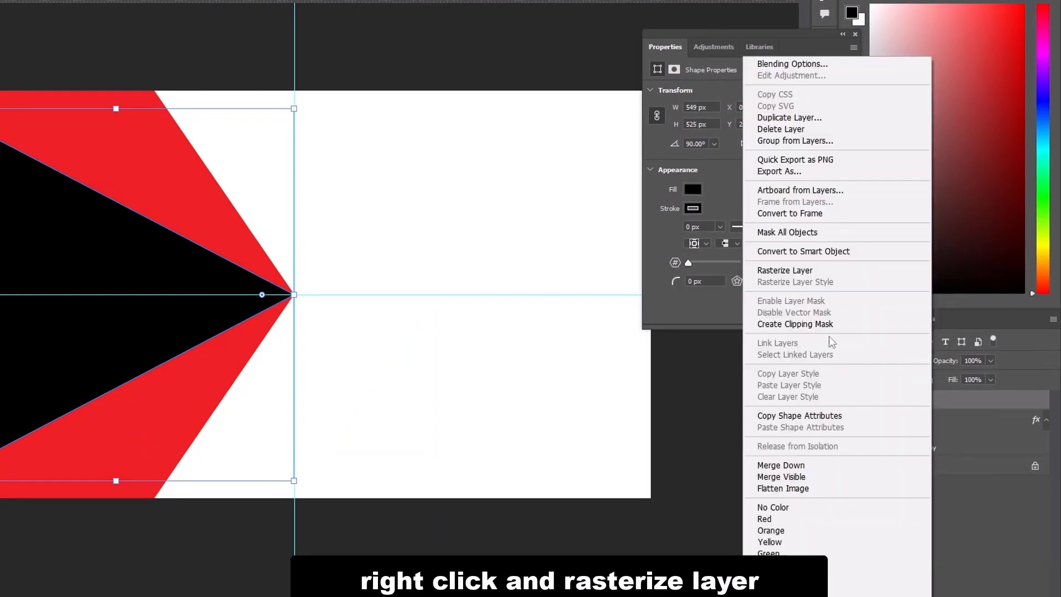
{"action": "left_click", "coordinate": [790, 271]}
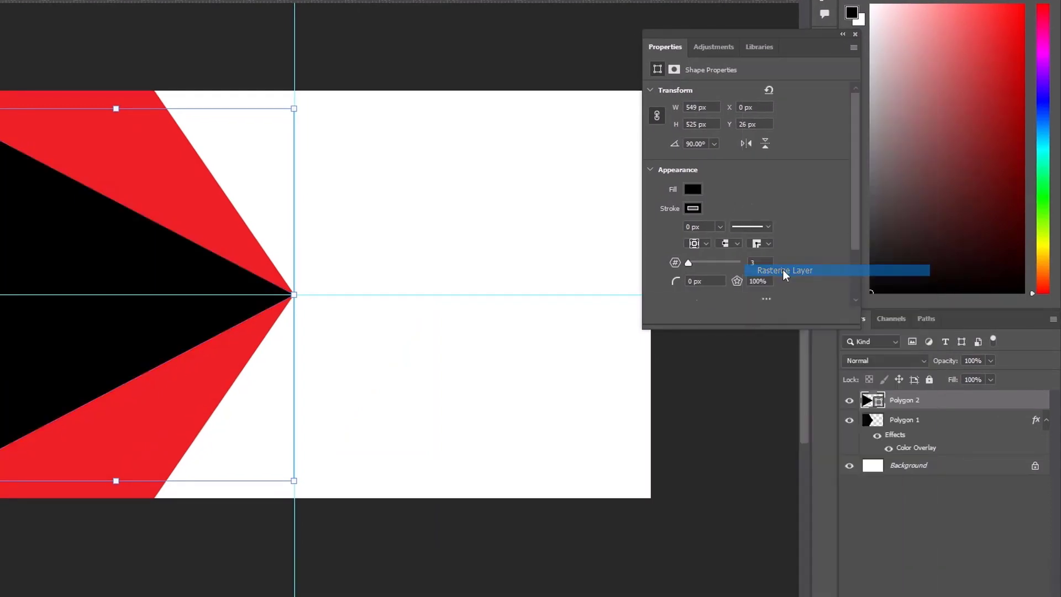
{"action": "right_click", "coordinate": [966, 404]}
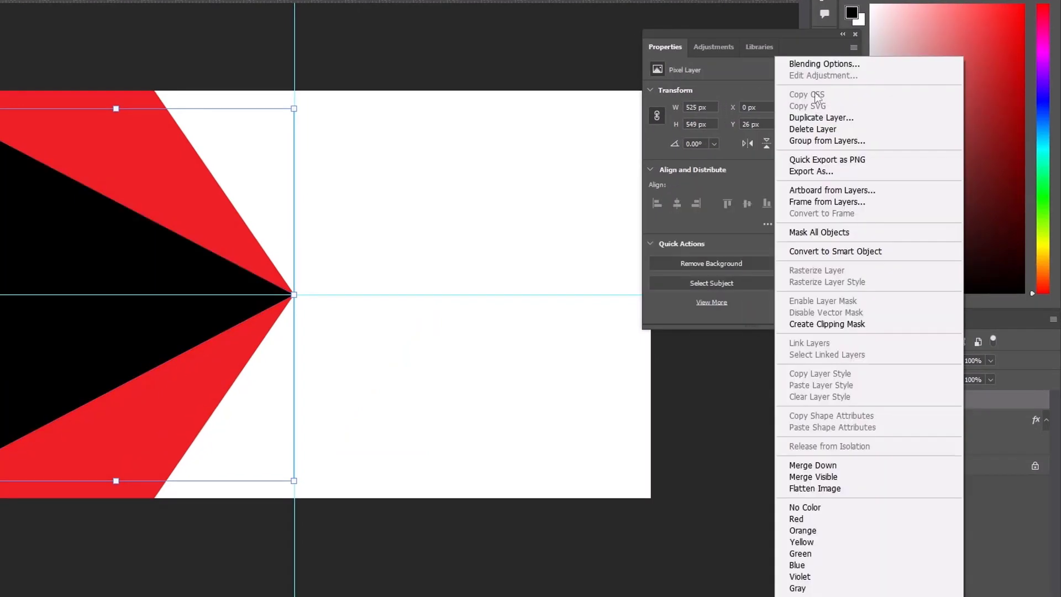
{"action": "left_click", "coordinate": [808, 65]}
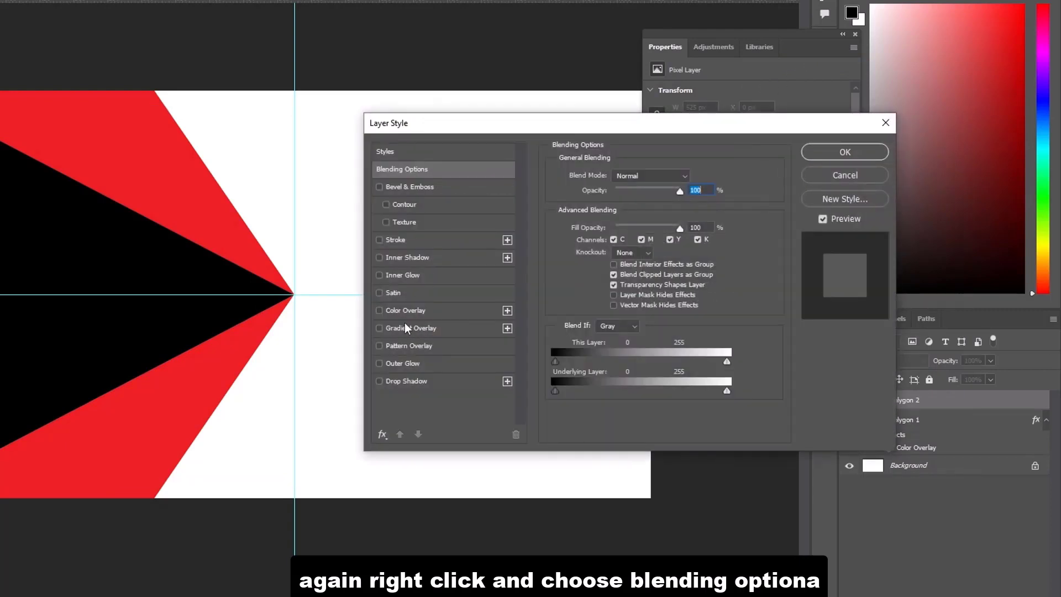
{"action": "left_click", "coordinate": [401, 311]}
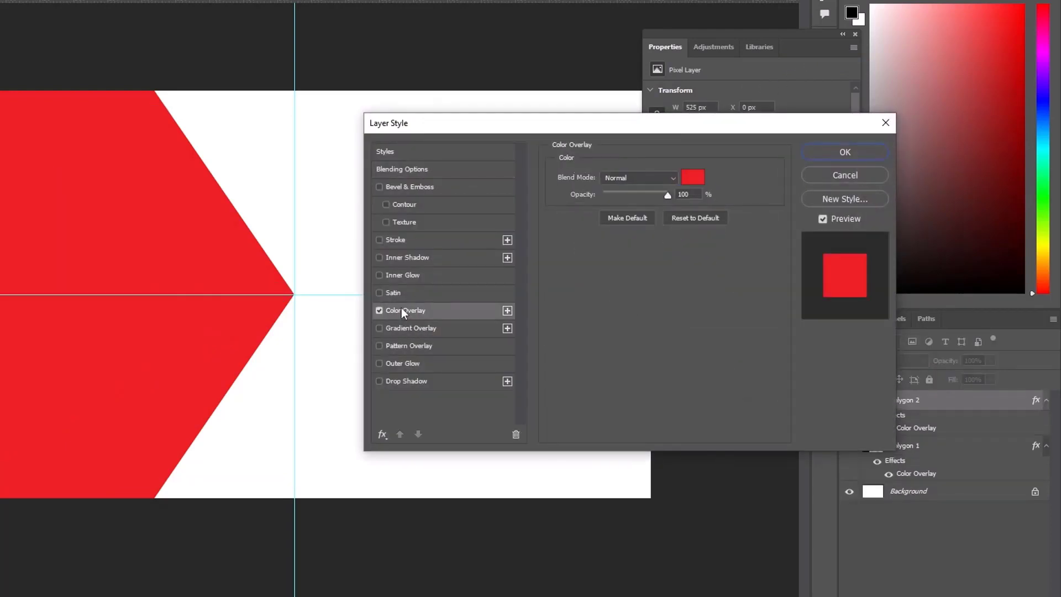
{"action": "left_click", "coordinate": [693, 178]}
{"action": "left_click", "coordinate": [653, 84]}
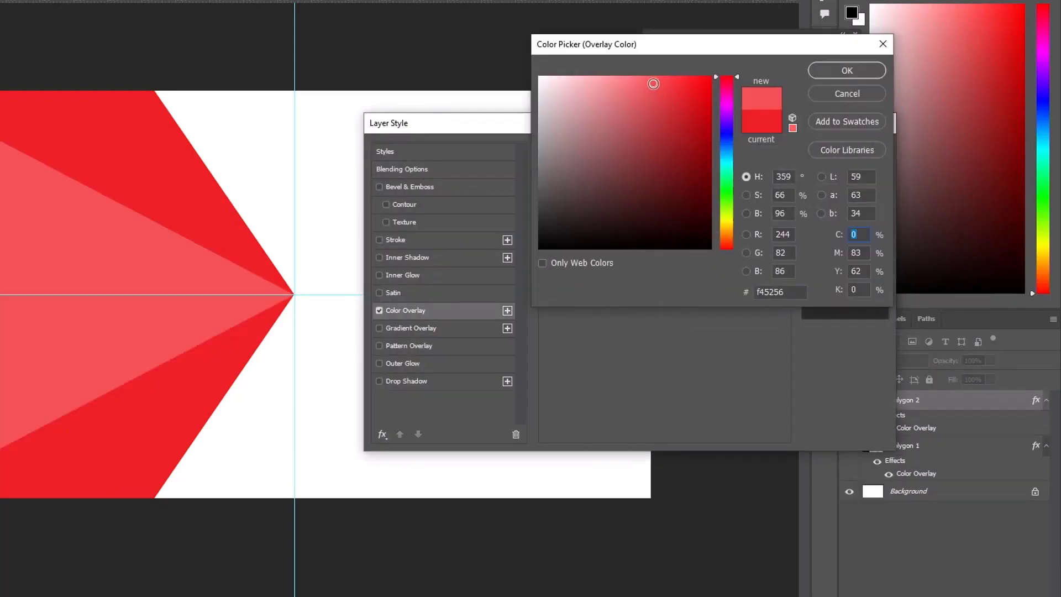
{"action": "left_click_drag", "start_coordinate": [654, 84], "coordinate": [671, 80]}
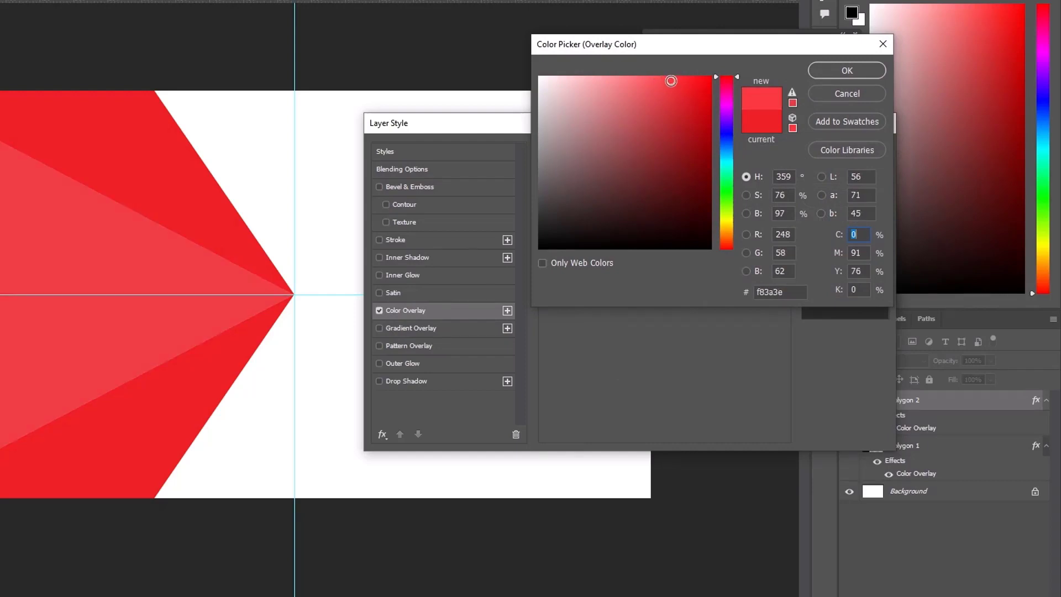
{"action": "left_click", "coordinate": [833, 65]}
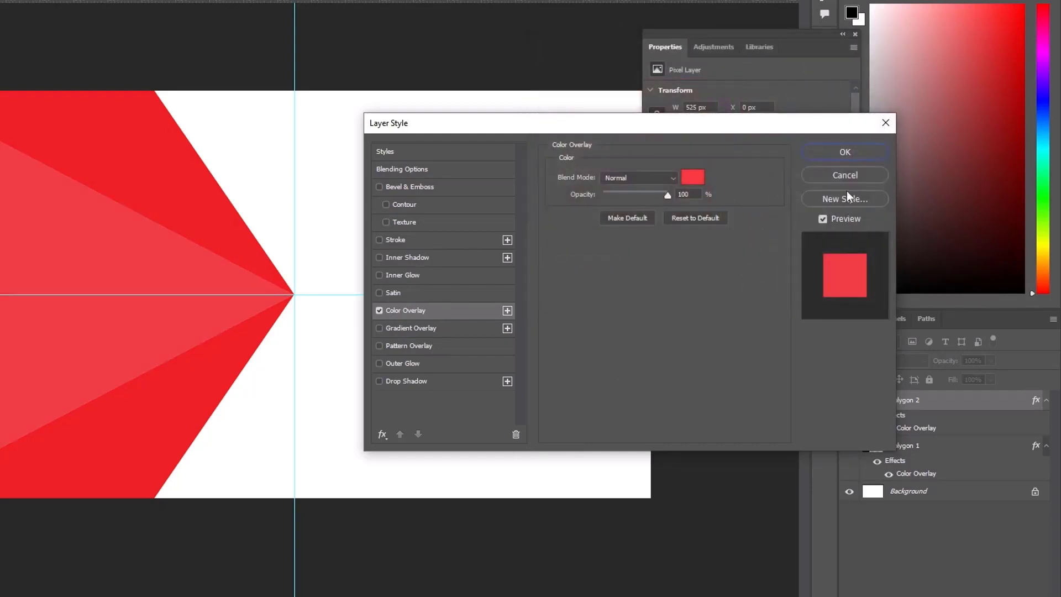
{"action": "left_click", "coordinate": [847, 149]}
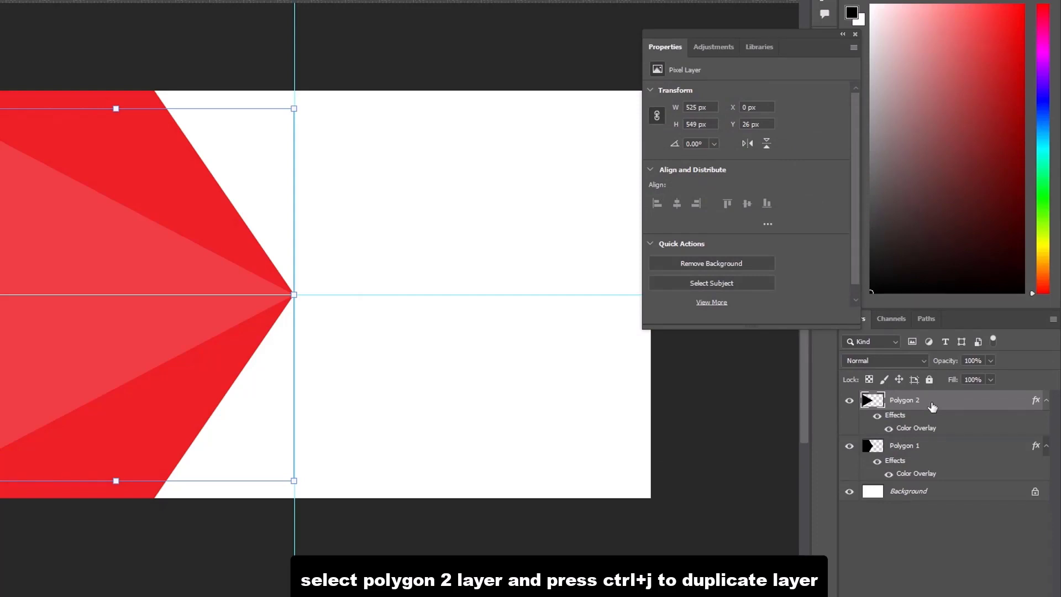
Step: Duplicate the Polygon 2 layer and change the copy's Color Overlay to a lighter red (ee5a5c)
{"action": "key", "text": "ctrl+j"}
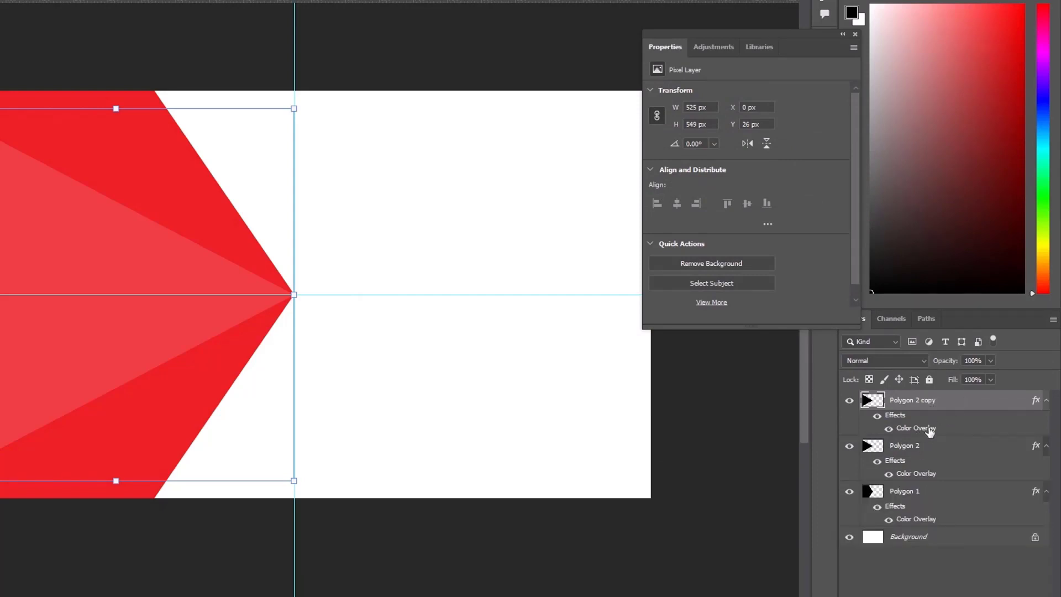
{"action": "double_click", "coordinate": [930, 430]}
{"action": "left_click", "coordinate": [691, 178]}
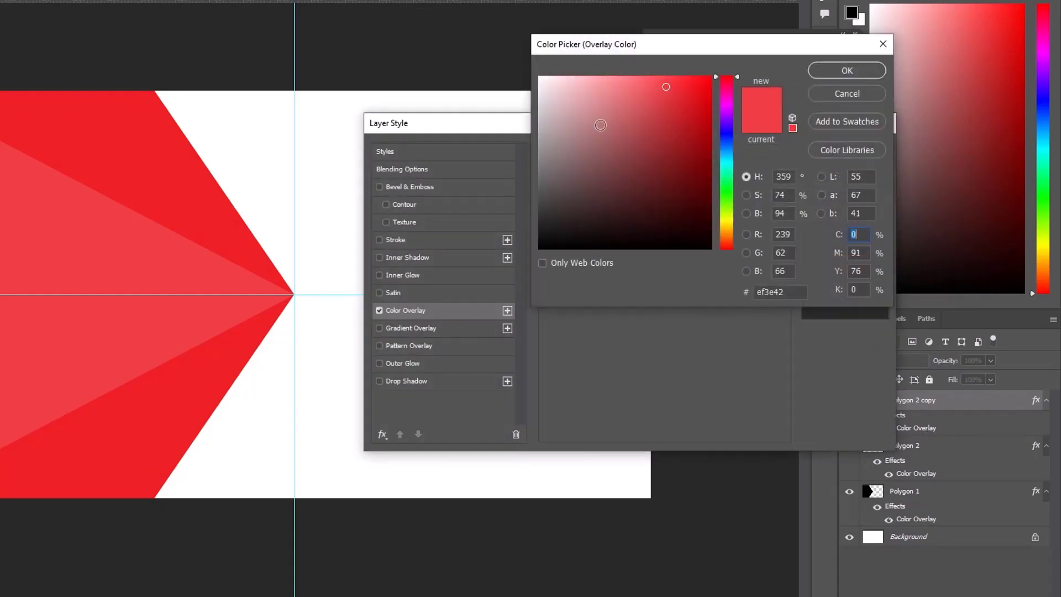
{"action": "left_click", "coordinate": [647, 88]}
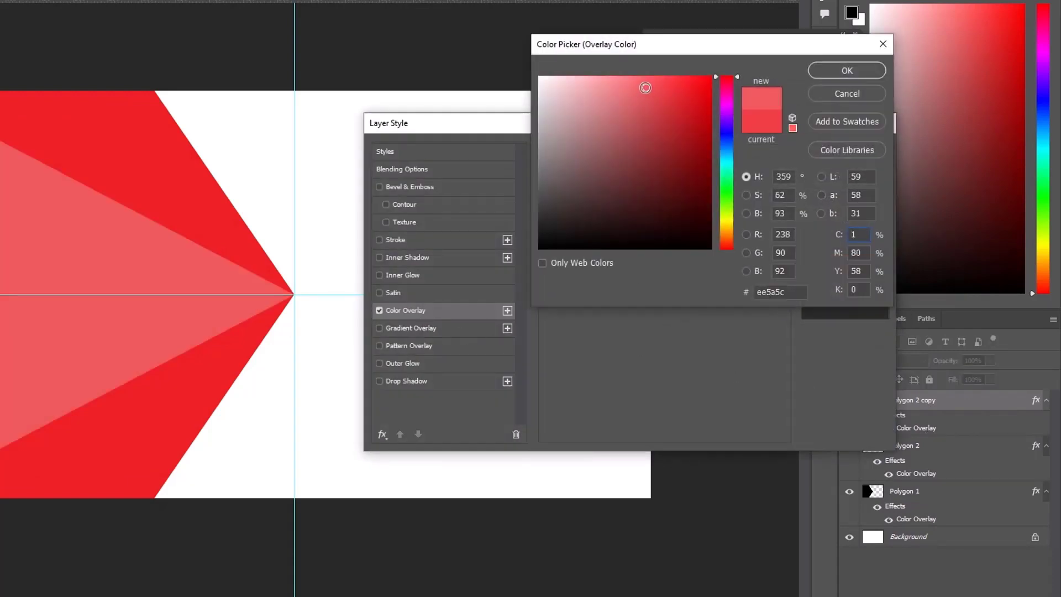
{"action": "left_click", "coordinate": [835, 71]}
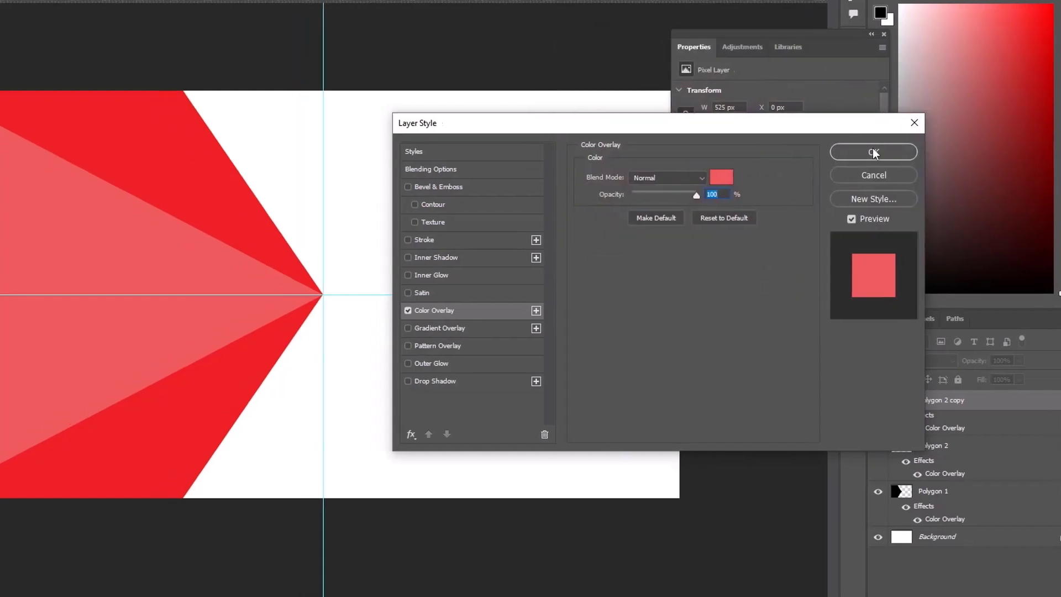
{"action": "left_click", "coordinate": [857, 149]}
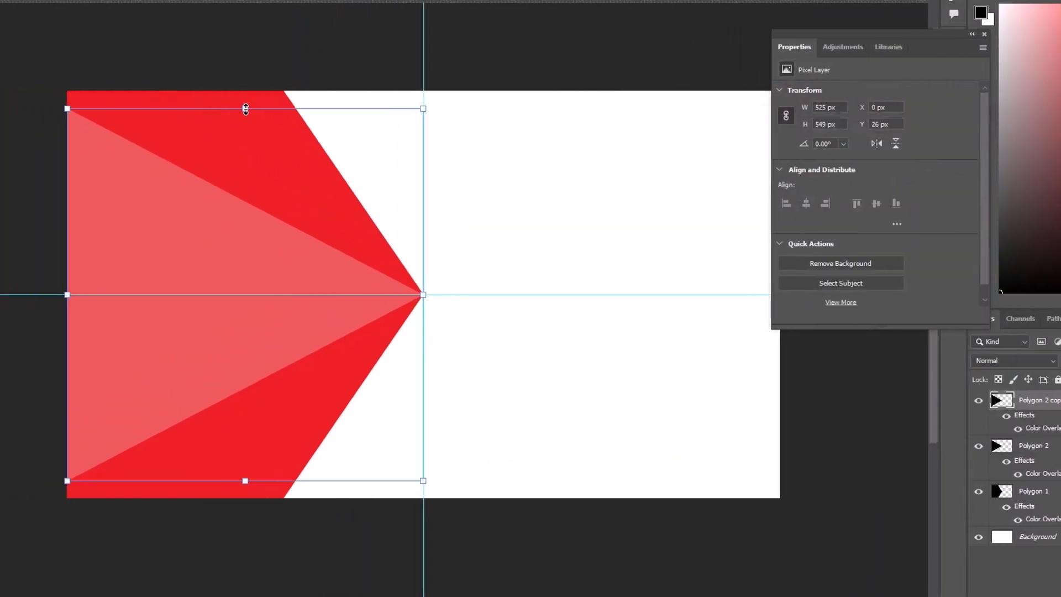
Step: Reduce the copied triangle's height to about 369 px, keeping it centred on the horizontal guide with its tip at the guide crossing
{"action": "left_click_drag", "start_coordinate": [246, 109], "coordinate": [244, 196]}
{"action": "left_click_drag", "start_coordinate": [221, 352], "coordinate": [223, 308]}
{"action": "left_click_drag", "start_coordinate": [245, 152], "coordinate": [245, 187]}
{"action": "left_click_drag", "start_coordinate": [204, 269], "coordinate": [205, 252]}
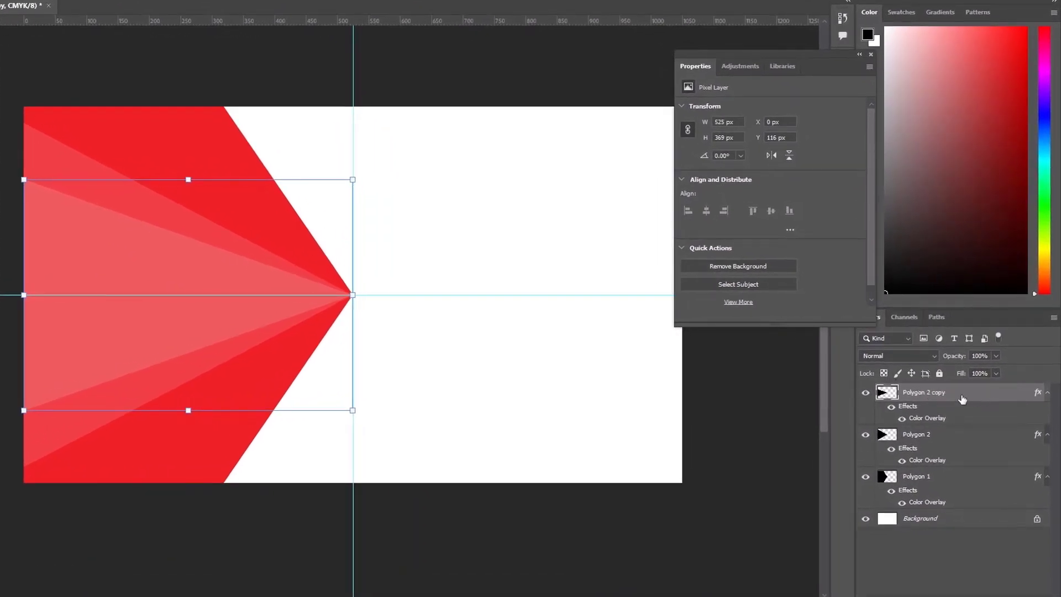
Step: Duplicate the Polygon 2 copy layer and change the new copy's Color Overlay to a lighter pink (about ed7375)
{"action": "key", "text": "ctrl+j"}
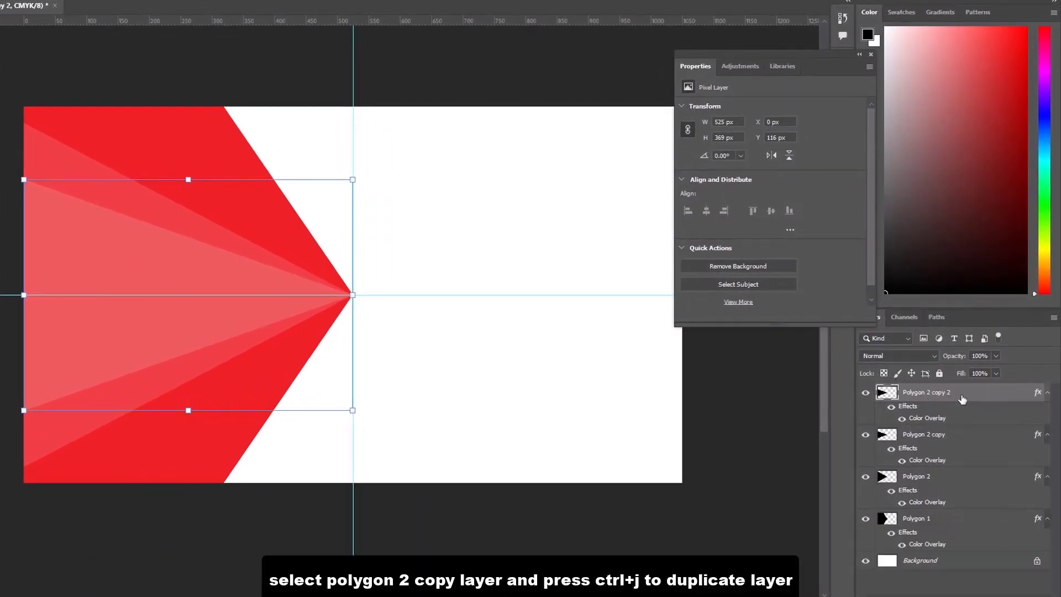
{"action": "double_click", "coordinate": [921, 420]}
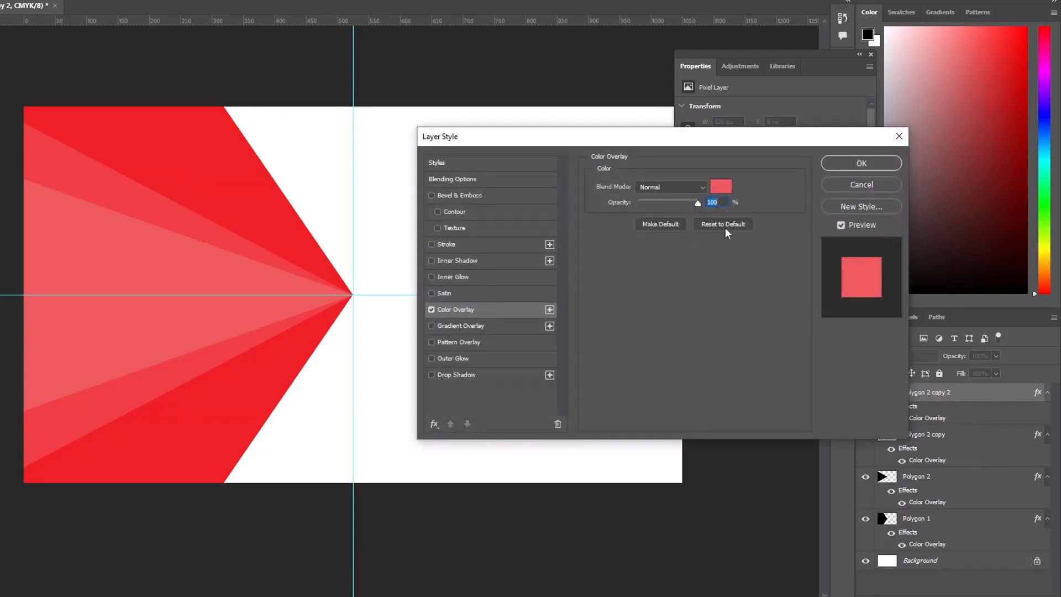
{"action": "left_click", "coordinate": [722, 187]}
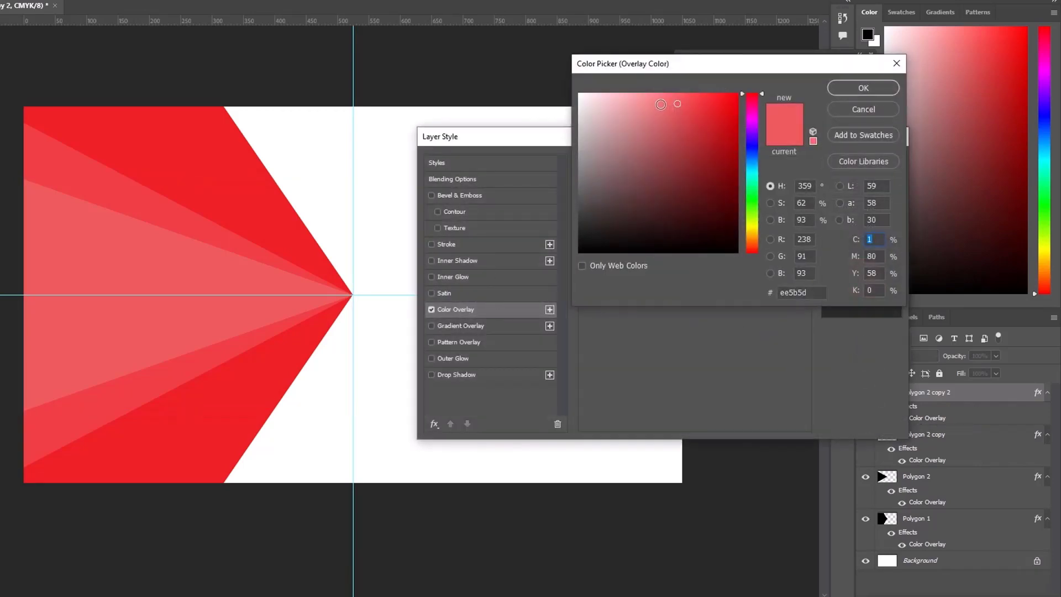
{"action": "left_click", "coordinate": [661, 104]}
{"action": "left_click", "coordinate": [857, 83]}
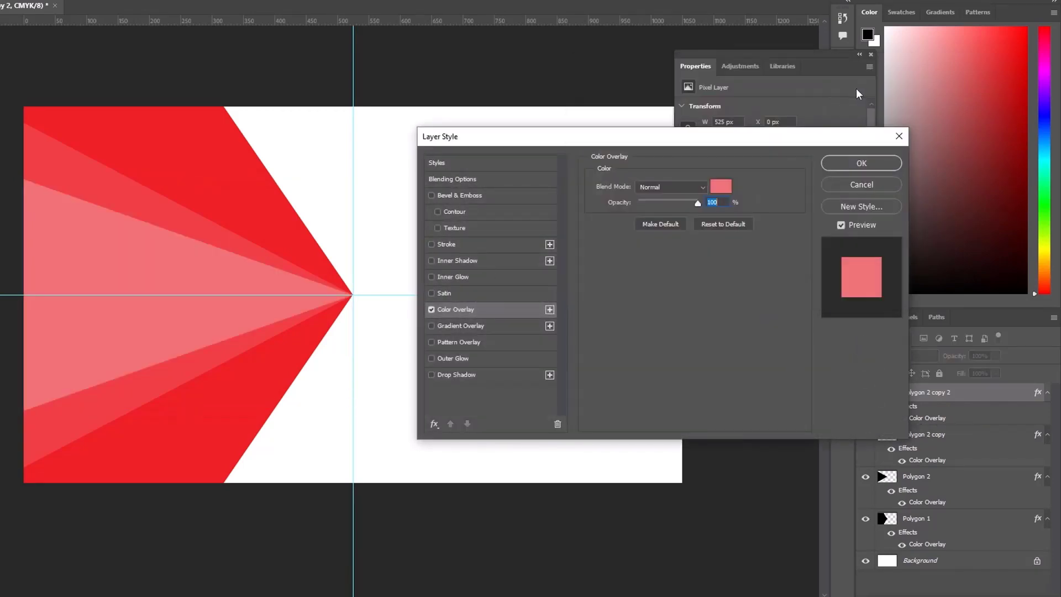
{"action": "left_click", "coordinate": [862, 164]}
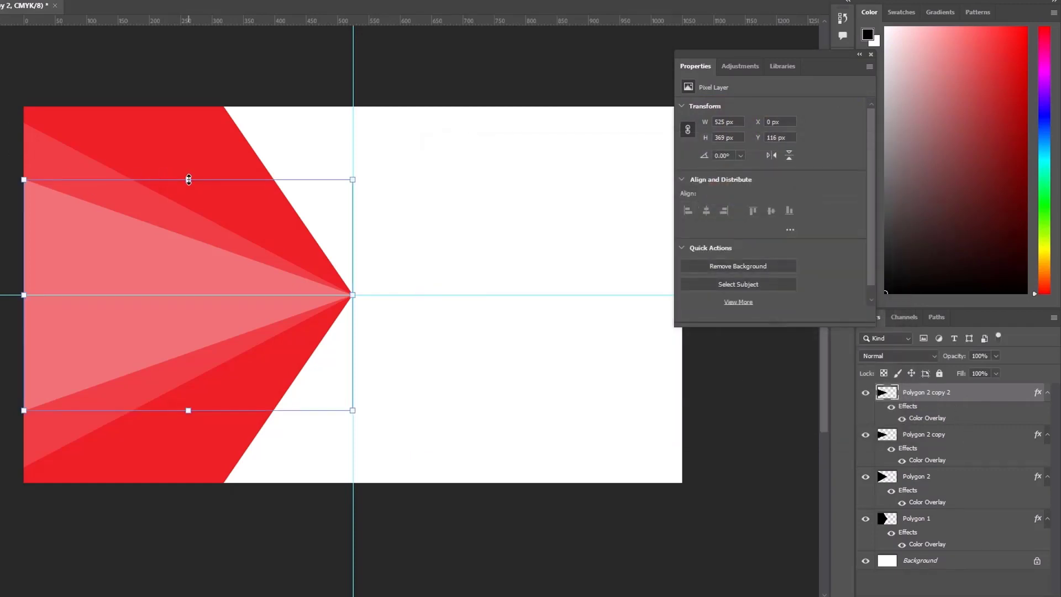
Step: Reduce the newest triangle's height to about 238 px and centre it on the horizontal guide with its tip at the guide crossing
{"action": "left_click_drag", "start_coordinate": [189, 180], "coordinate": [187, 234]}
{"action": "left_click_drag", "start_coordinate": [185, 340], "coordinate": [187, 315]}
{"action": "left_click_drag", "start_coordinate": [188, 207], "coordinate": [186, 235]}
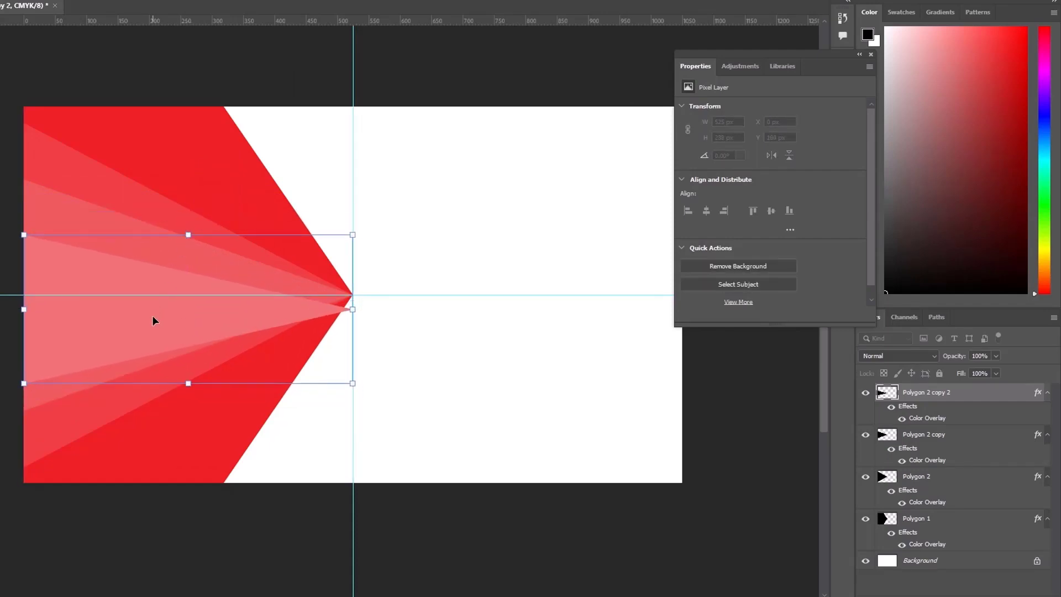
{"action": "left_click_drag", "start_coordinate": [154, 317], "coordinate": [154, 302]}
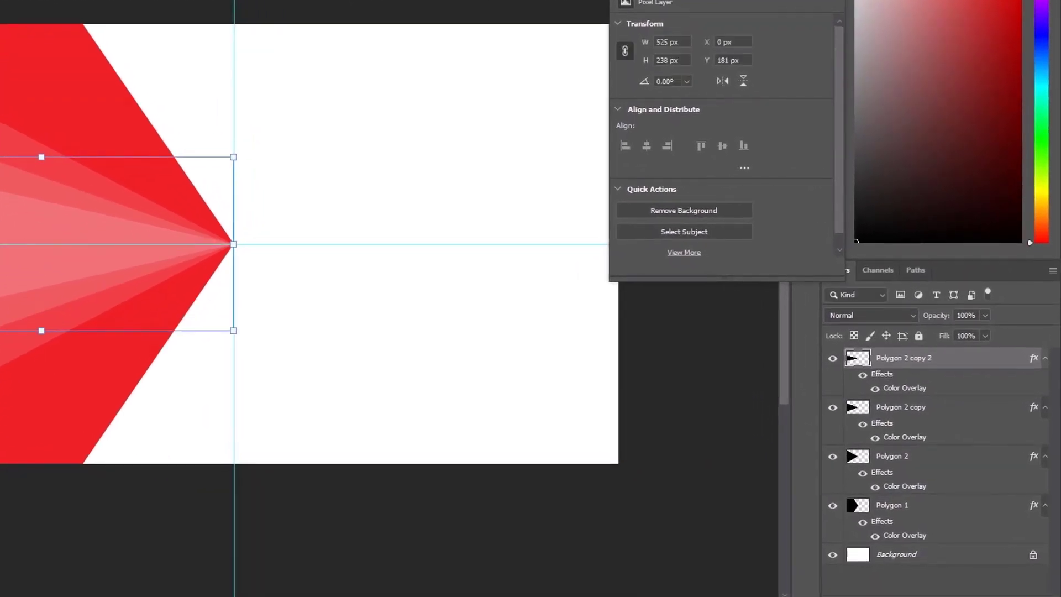
Step: Unlock the Background layer and give it a black Color Overlay
{"action": "left_click", "coordinate": [1031, 559]}
{"action": "double_click", "coordinate": [976, 563]}
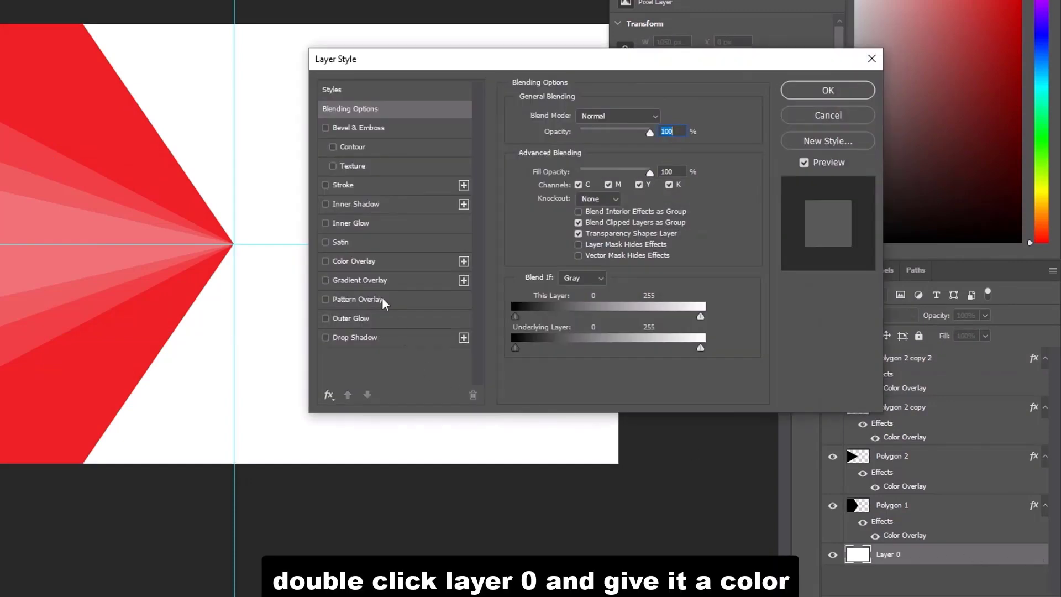
{"action": "left_click", "coordinate": [353, 262]}
{"action": "left_click", "coordinate": [665, 118]}
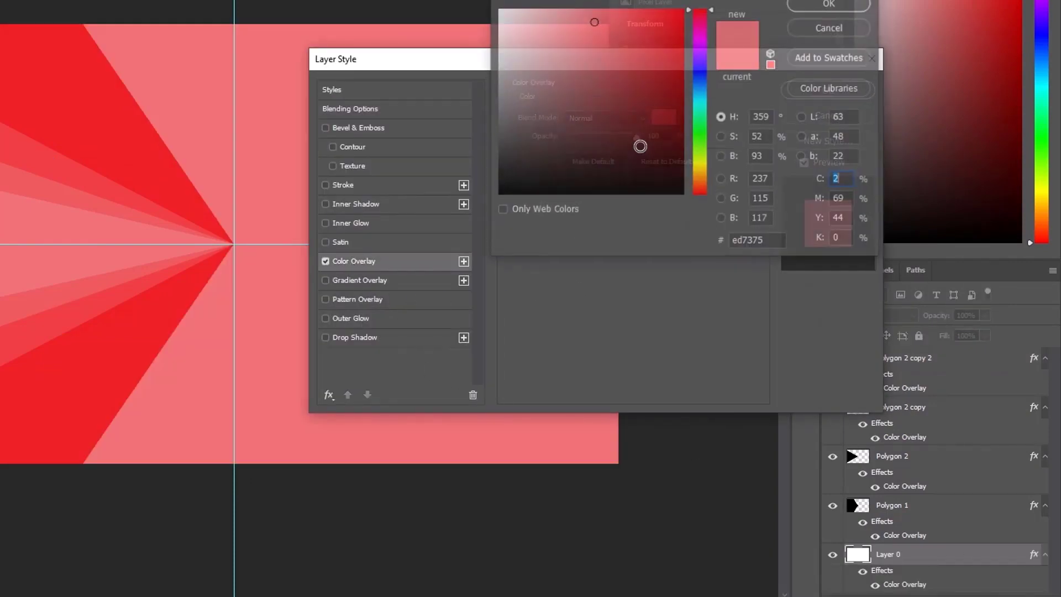
{"action": "left_click_drag", "start_coordinate": [640, 142], "coordinate": [487, 216]}
{"action": "left_click", "coordinate": [843, 4]}
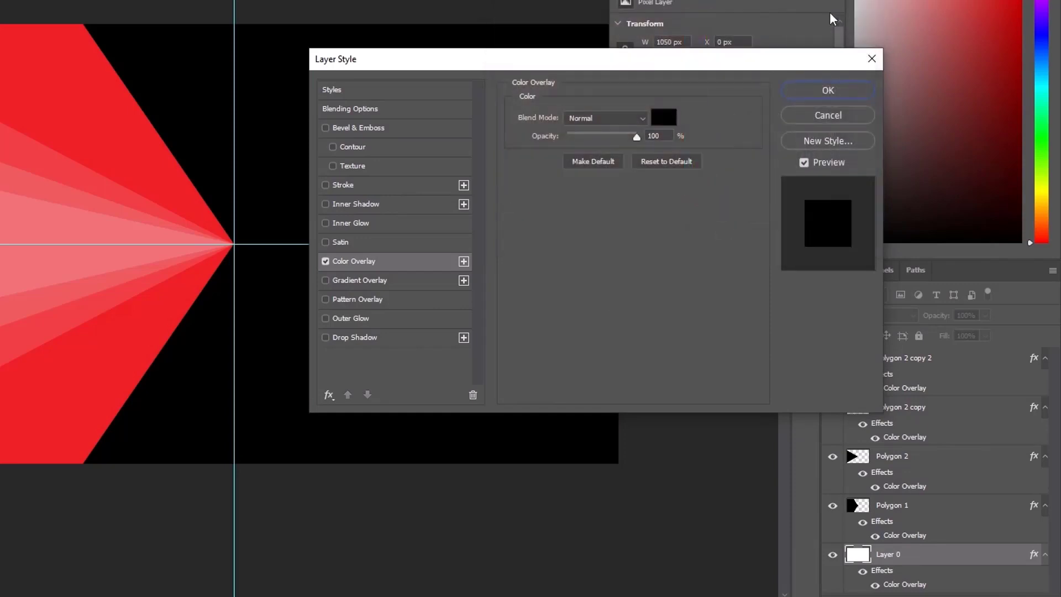
{"action": "left_click", "coordinate": [828, 91]}
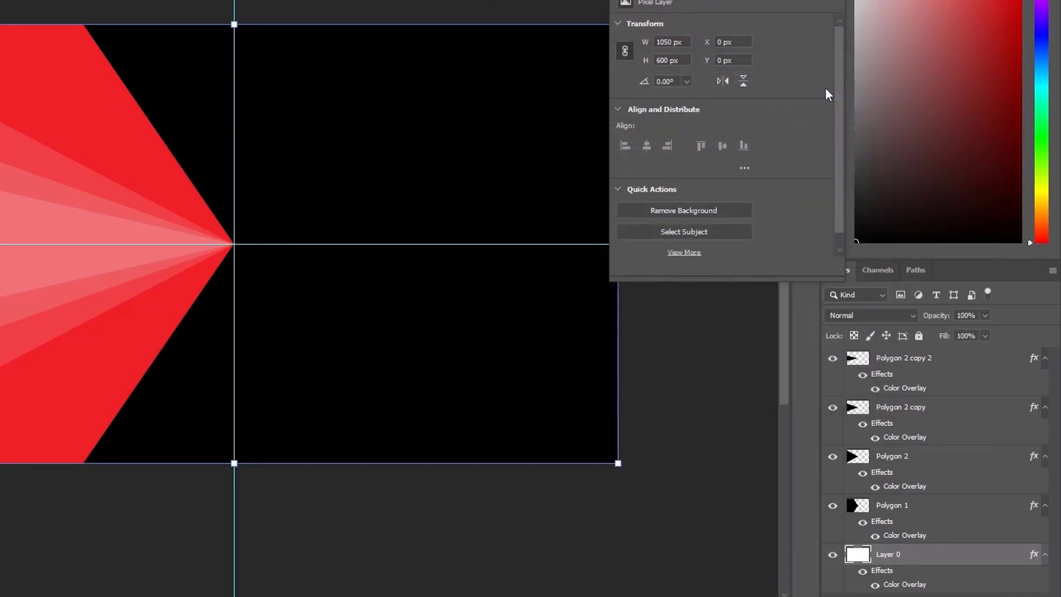
Step: Group the four polygon layers, from Polygon 1 to Polygon 2 copy 2
{"action": "left_click", "coordinate": [904, 506]}
{"action": "left_click", "coordinate": [909, 358], "text": "shift"}
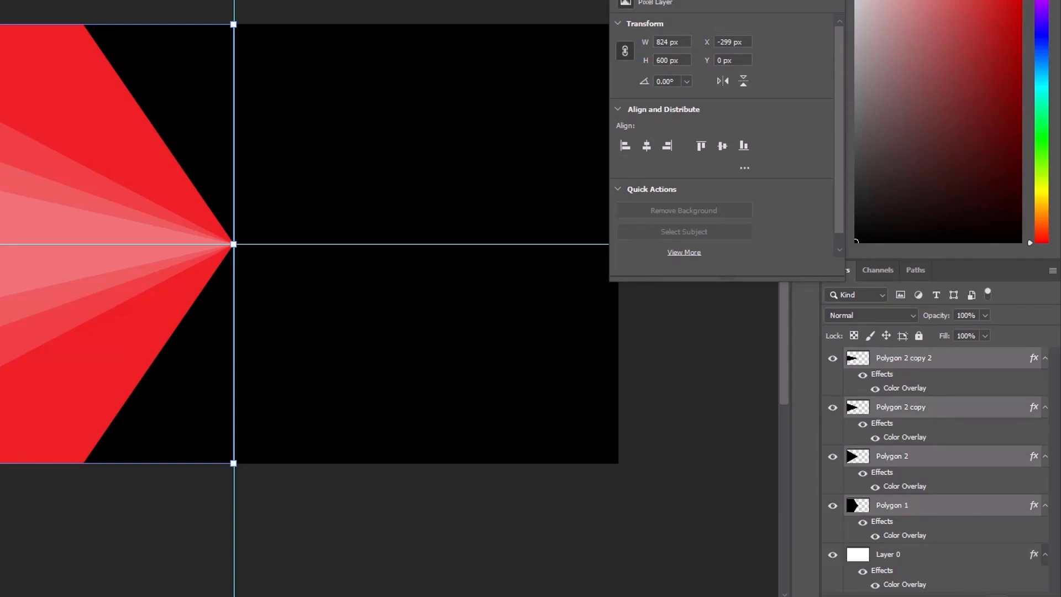
{"action": "key", "text": "ctrl+g"}
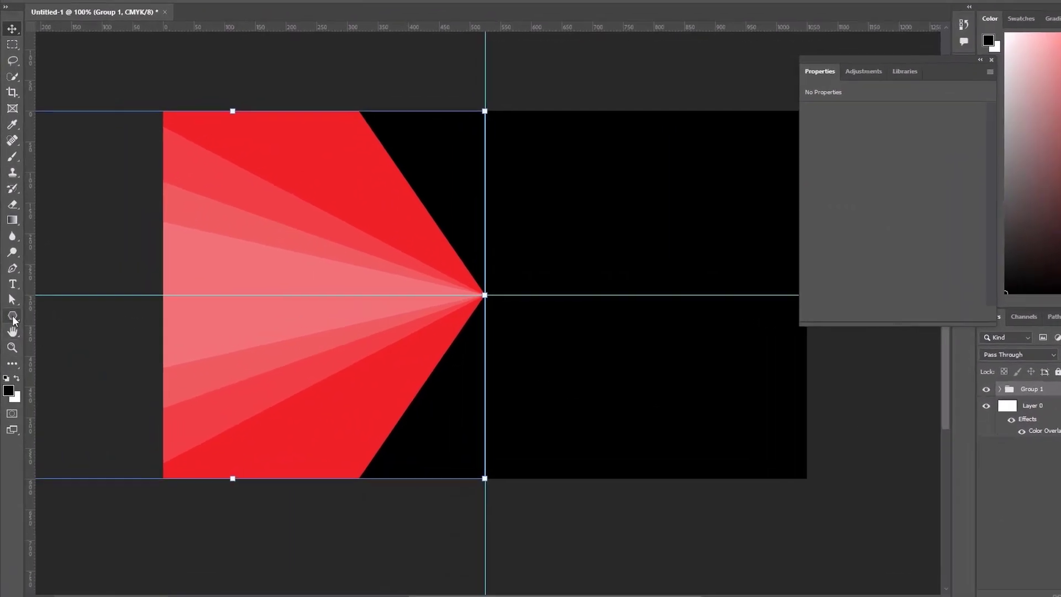
Step: Draw a square about 152 by 152 px in the black area's upper half and fill it with pure red
{"action": "right_click", "coordinate": [11, 314]}
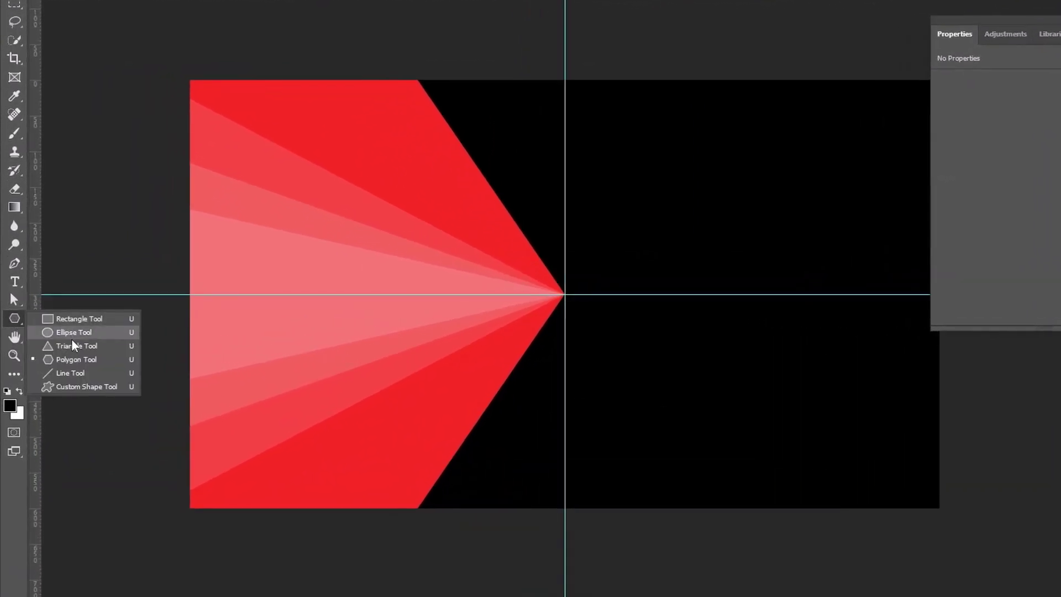
{"action": "left_click", "coordinate": [72, 318]}
{"action": "left_click_drag", "start_coordinate": [714, 157], "coordinate": [822, 257]}
{"action": "left_click", "coordinate": [10, 406]}
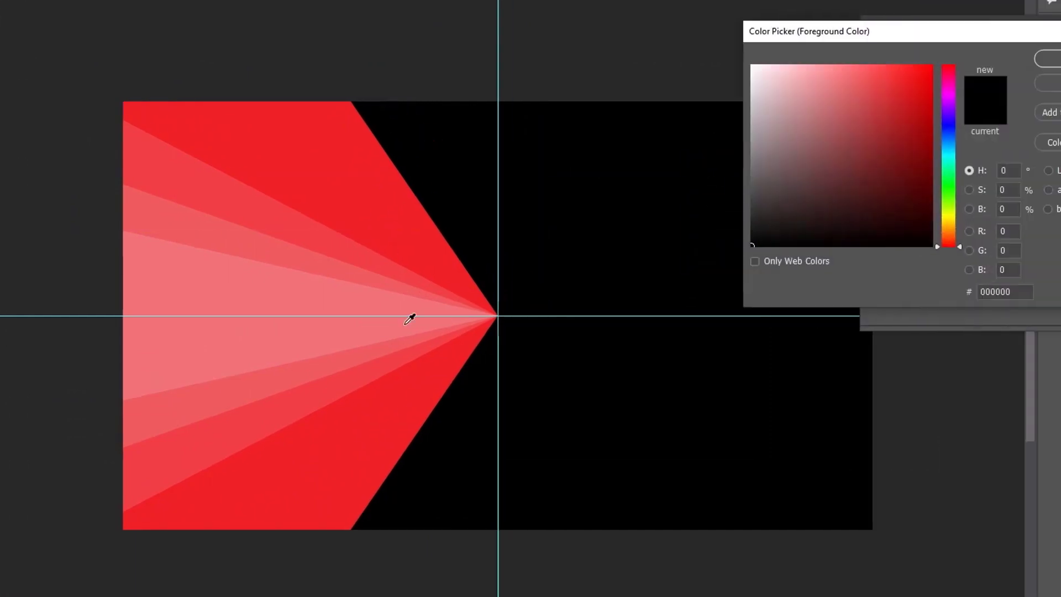
{"action": "left_click", "coordinate": [933, 65]}
{"action": "left_click", "coordinate": [1050, 59]}
{"action": "left_click", "coordinate": [158, 26]}
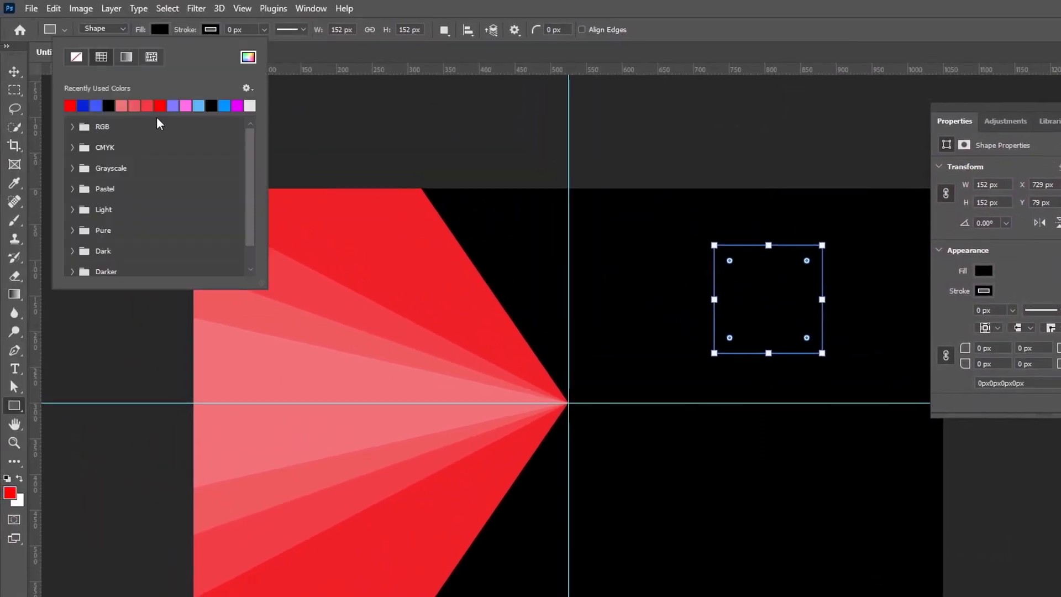
{"action": "left_click", "coordinate": [70, 105]}
Step: Round all corners of the red square to about 37 px
{"action": "key", "text": "v"}
{"action": "left_click_drag", "start_coordinate": [731, 261], "coordinate": [741, 272]}
{"action": "left_click", "coordinate": [223, 121]}
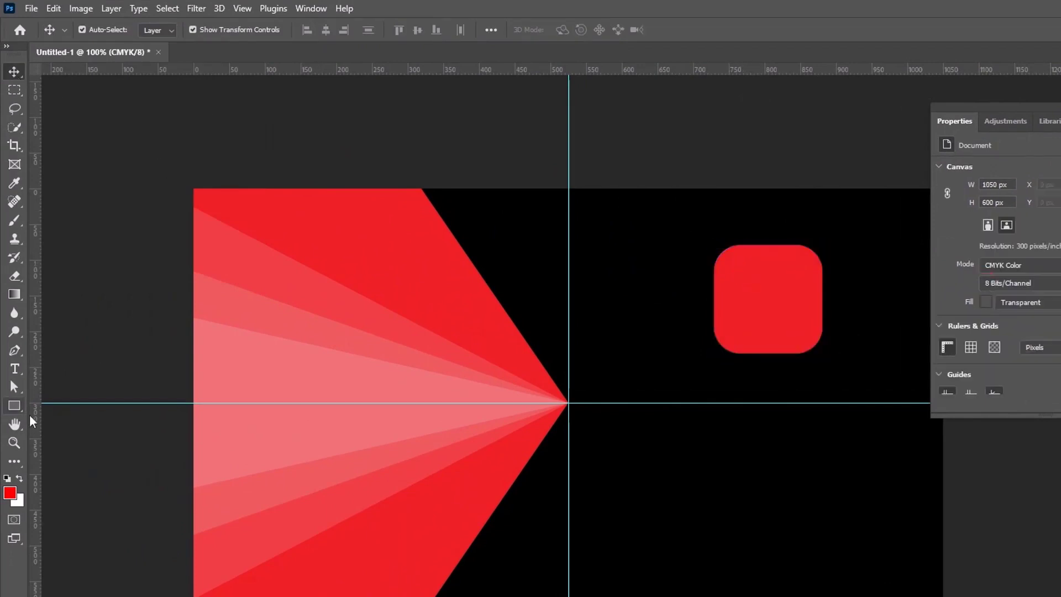
Step: Add the text "LOGO" in Franklin Gothic Heavy at 12 pt and colour it white
{"action": "key", "text": "t"}
{"action": "left_click", "coordinate": [507, 199]}
{"action": "type", "text": "LOGO"}
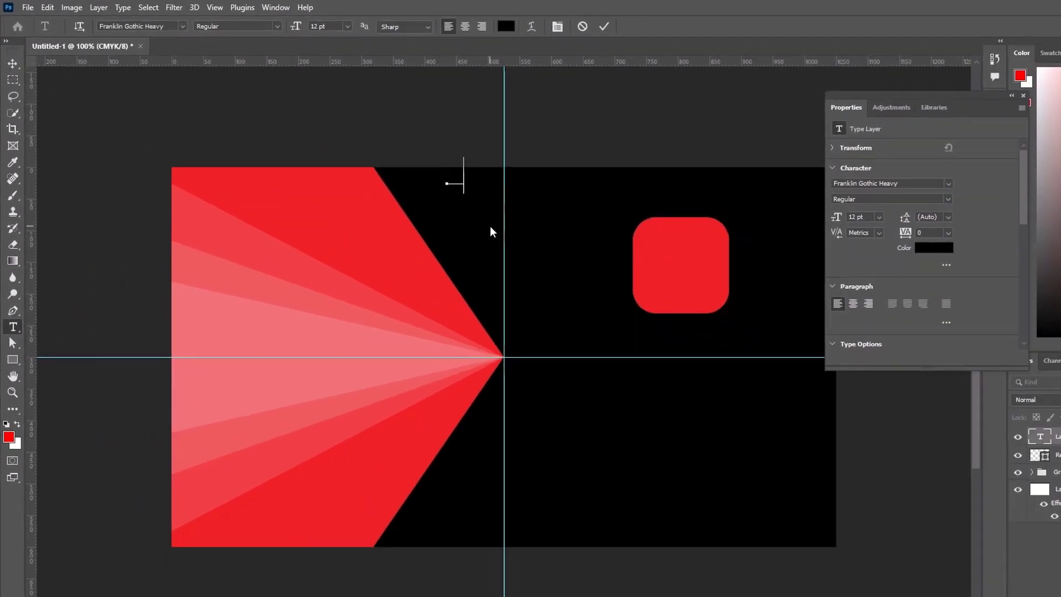
{"action": "key", "text": "ctrl+a"}
{"action": "left_click", "coordinate": [10, 473]}
{"action": "left_click_drag", "start_coordinate": [741, 145], "coordinate": [722, 124]}
{"action": "left_click", "coordinate": [1016, 129]}
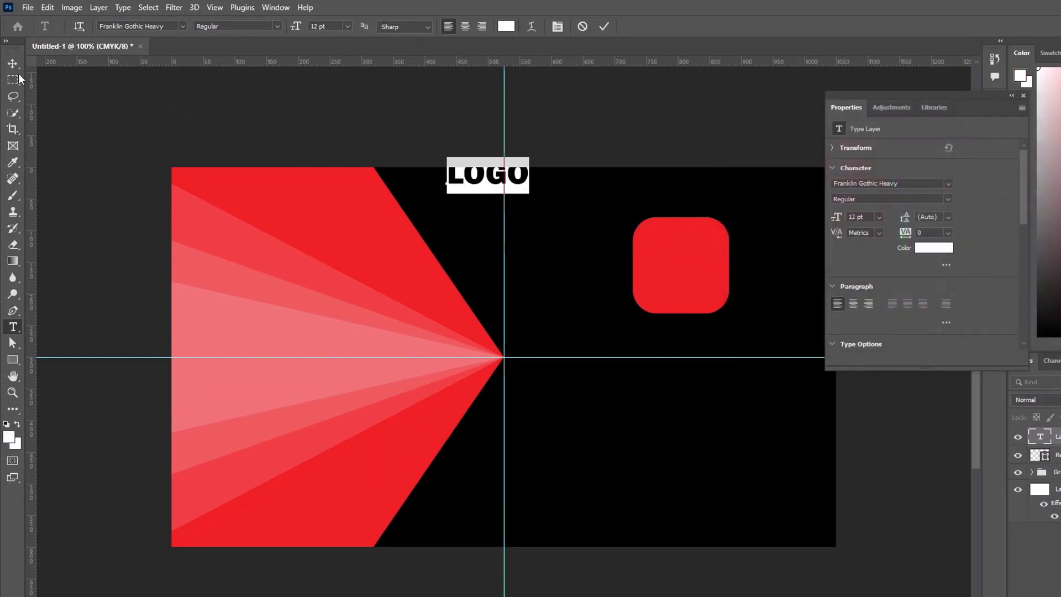
Step: Move the LOGO text to the centre of the red rounded square
{"action": "left_click", "coordinate": [13, 64]}
{"action": "left_click_drag", "start_coordinate": [482, 179], "coordinate": [674, 271]}
{"action": "left_click", "coordinate": [698, 425]}
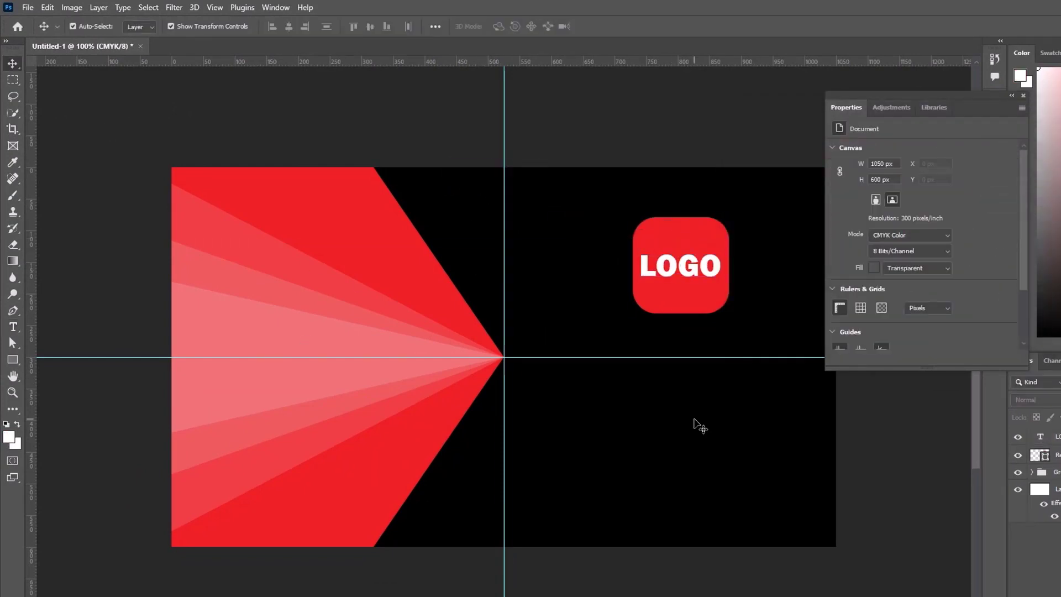
Step: Add the separate white text lines "Company Name" and "Designation" below the red rounded square
{"action": "left_click", "coordinate": [13, 327]}
{"action": "left_click", "coordinate": [601, 342]}
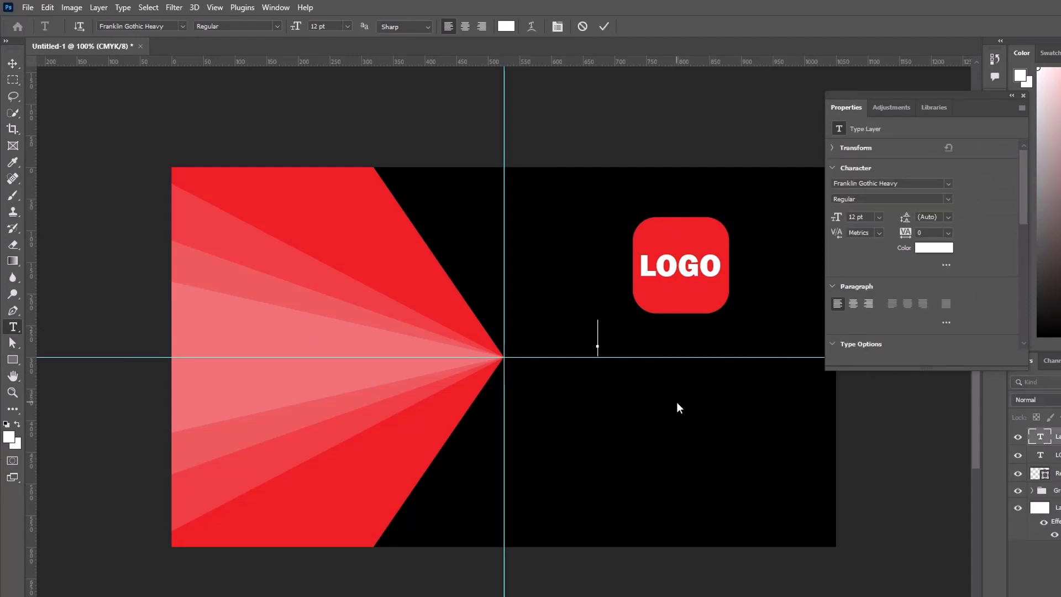
{"action": "type", "text": "Company Name"}
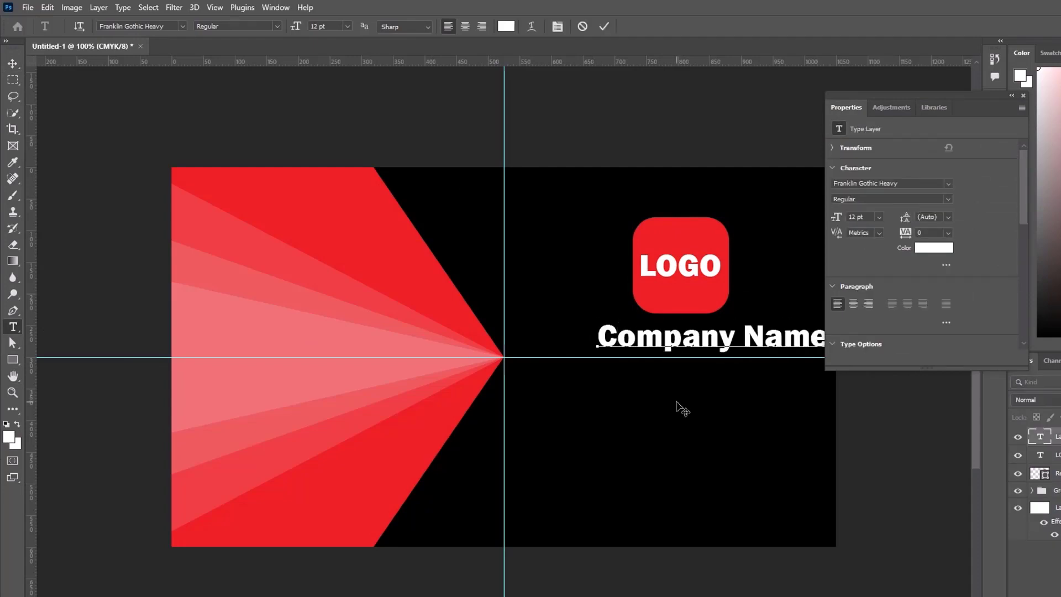
{"action": "left_click", "coordinate": [677, 403]}
{"action": "left_click", "coordinate": [655, 379]}
{"action": "type", "text": "Designation"}
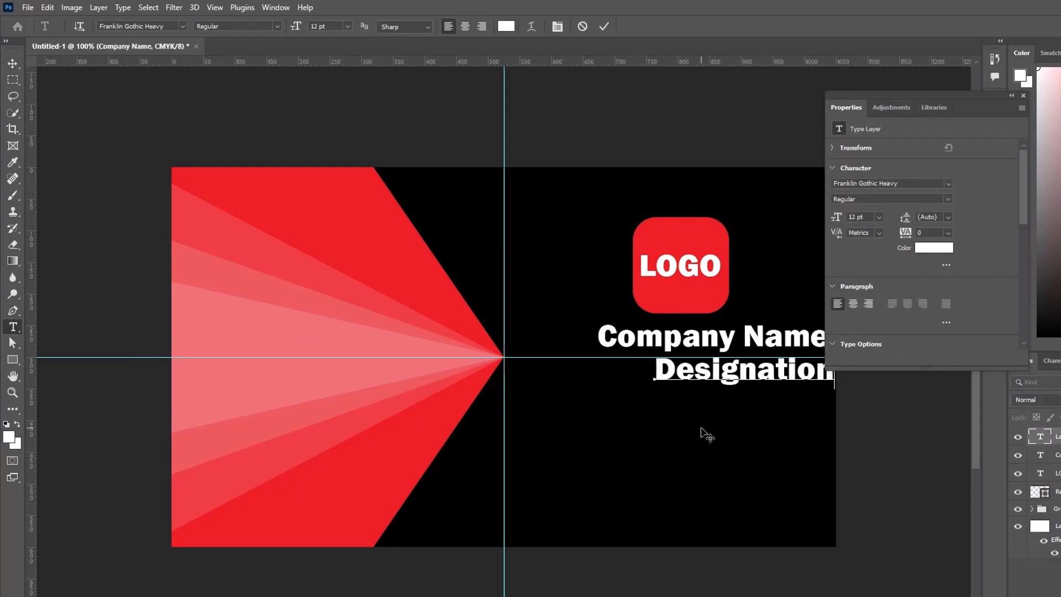
{"action": "left_click", "coordinate": [707, 436]}
Step: Change the Designation text's font to Acumin Variable Concept
{"action": "left_click", "coordinate": [949, 183]}
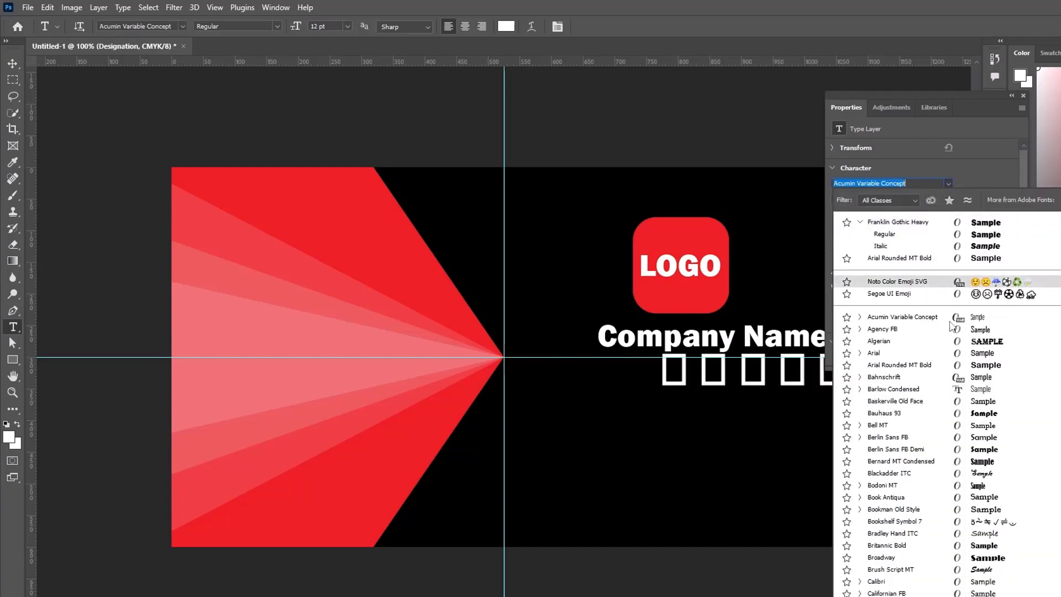
{"action": "left_click", "coordinate": [884, 315]}
{"action": "left_click", "coordinate": [12, 65]}
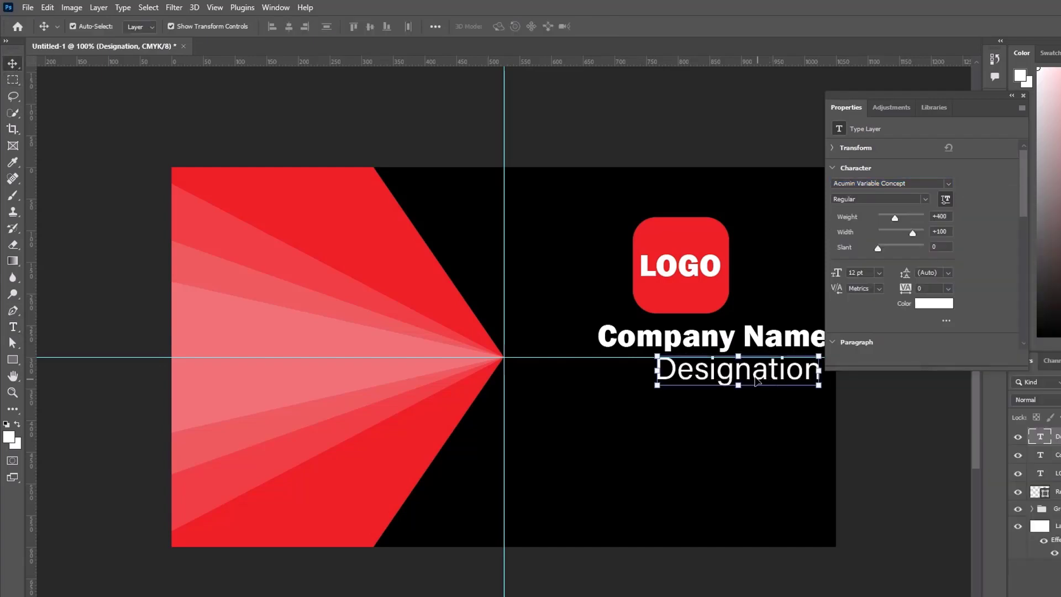
Step: Make the Company Name and Designation texts smaller and place them one below the other under the logo square
{"action": "left_click_drag", "start_coordinate": [737, 373], "coordinate": [715, 378]}
{"action": "left_click_drag", "start_coordinate": [800, 391], "coordinate": [679, 336]}
{"action": "key", "text": "Return"}
{"action": "left_click", "coordinate": [879, 217]}
{"action": "left_click", "coordinate": [874, 267]}
{"action": "left_click", "coordinate": [709, 369]}
Step: Group the LOGO text with its red square and align the group, Company Name and Designation on their horizontal centres
{"action": "left_click", "coordinate": [670, 272]}
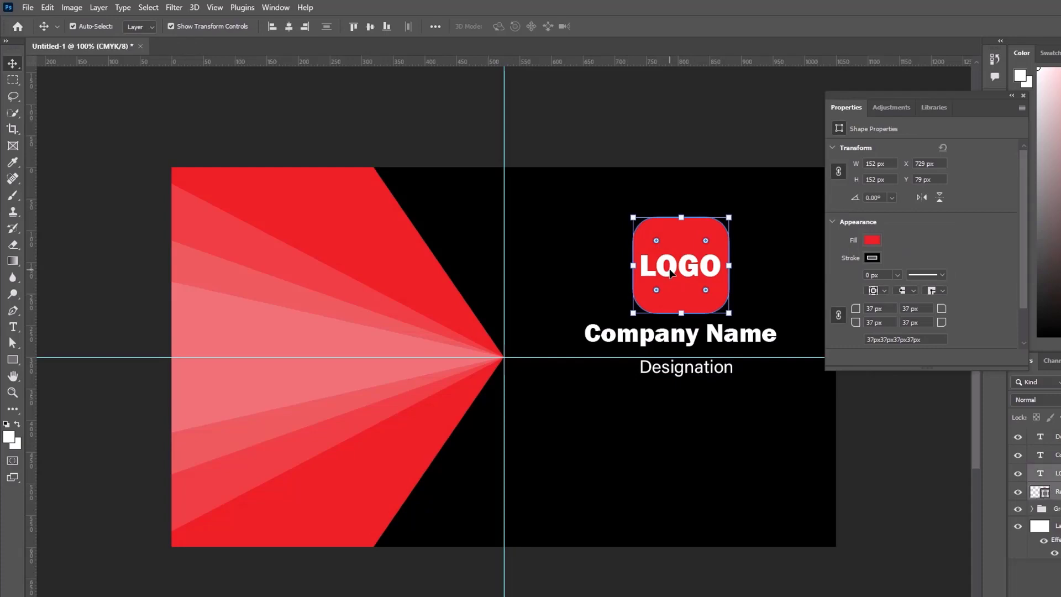
{"action": "key", "text": "ctrl+g"}
{"action": "left_click", "coordinate": [698, 340], "text": "shift"}
{"action": "left_click", "coordinate": [689, 372], "text": "shift"}
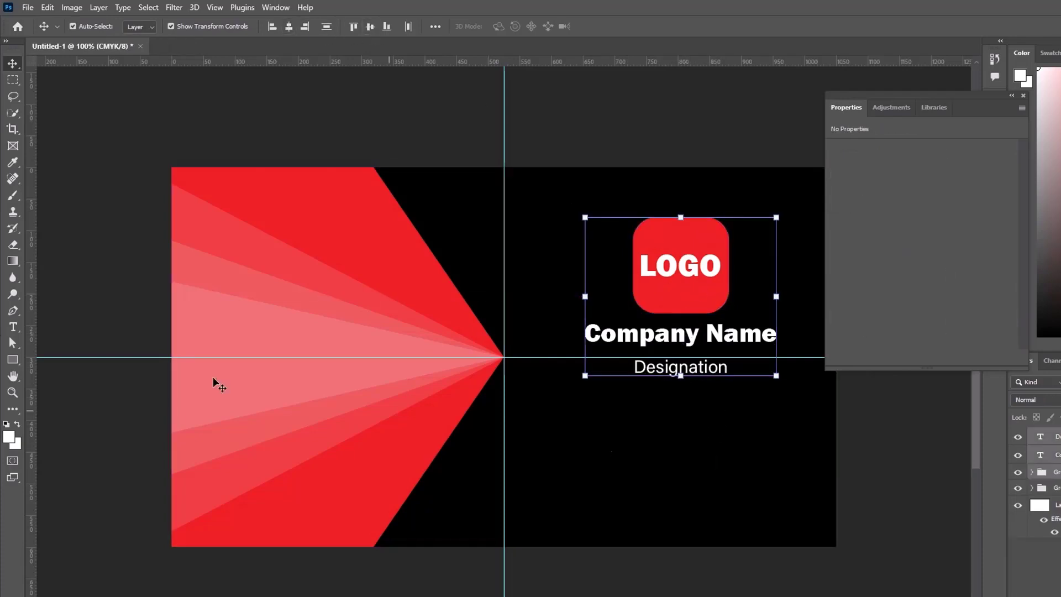
{"action": "key", "text": "t"}
{"action": "left_click", "coordinate": [590, 483]}
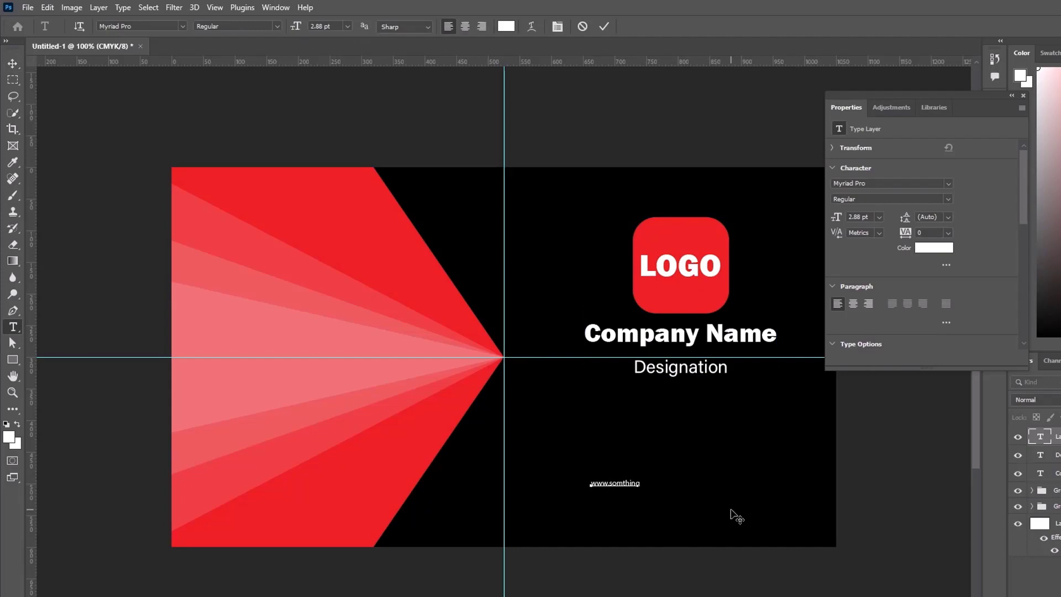
{"action": "key", "text": "ctrl+Return"}
{"action": "key", "text": "v"}
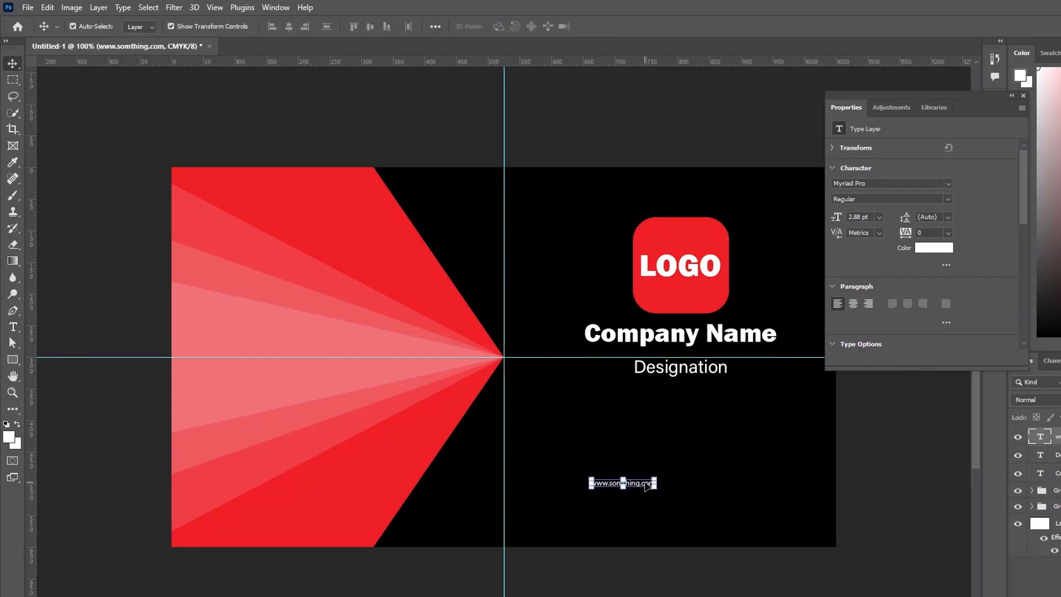
Step: Move the website text down so it sits beneath Designation near the card's lower edge
{"action": "left_click_drag", "start_coordinate": [642, 487], "coordinate": [700, 511]}
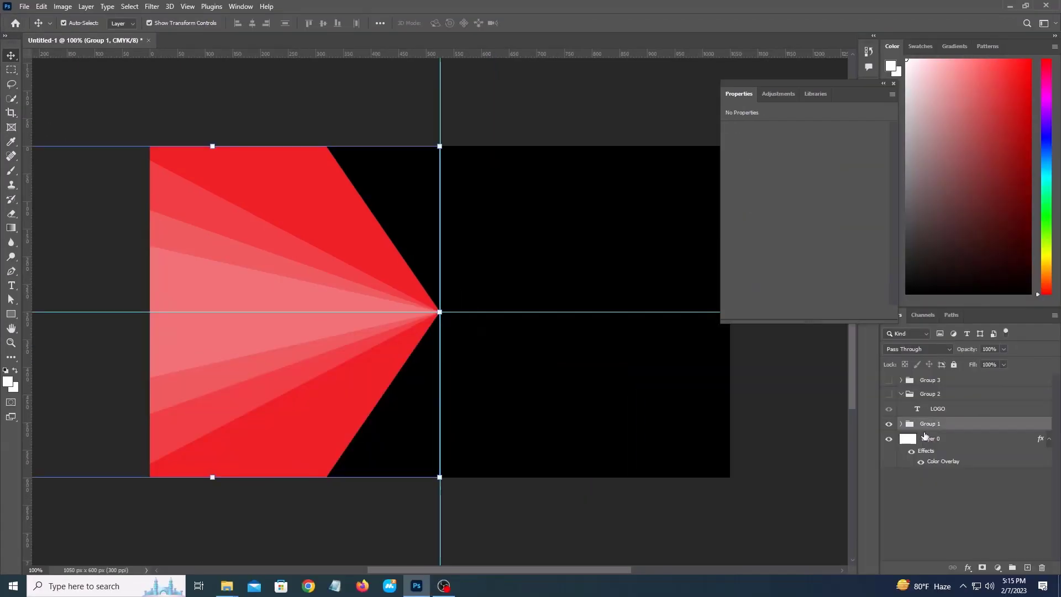
Step: Group Group 1 with the black background layer, Layer 0, and duplicate the resulting group
{"action": "left_click", "coordinate": [948, 438]}
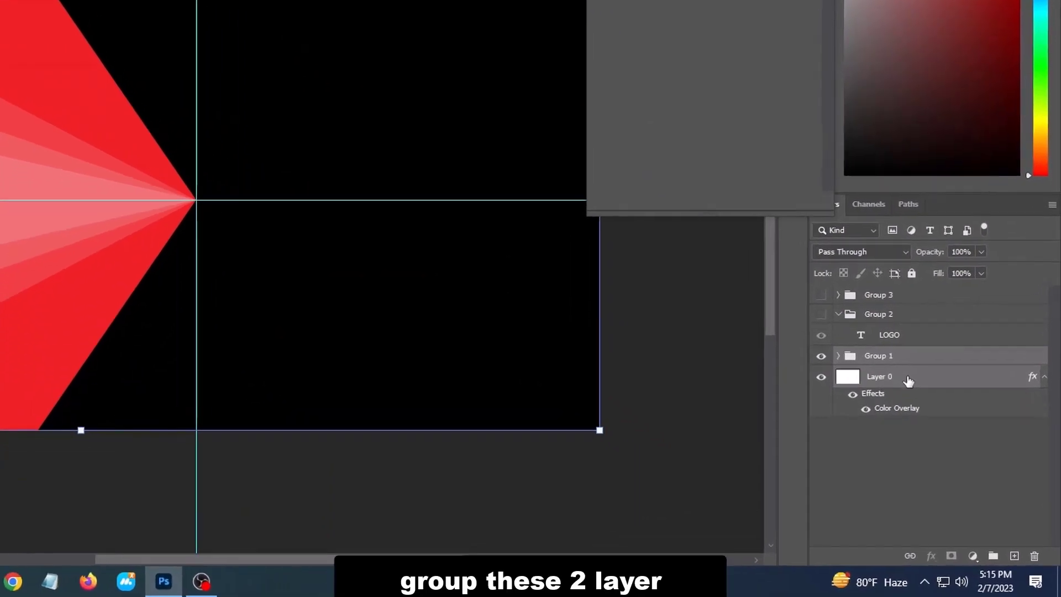
{"action": "key", "text": "ctrl+g"}
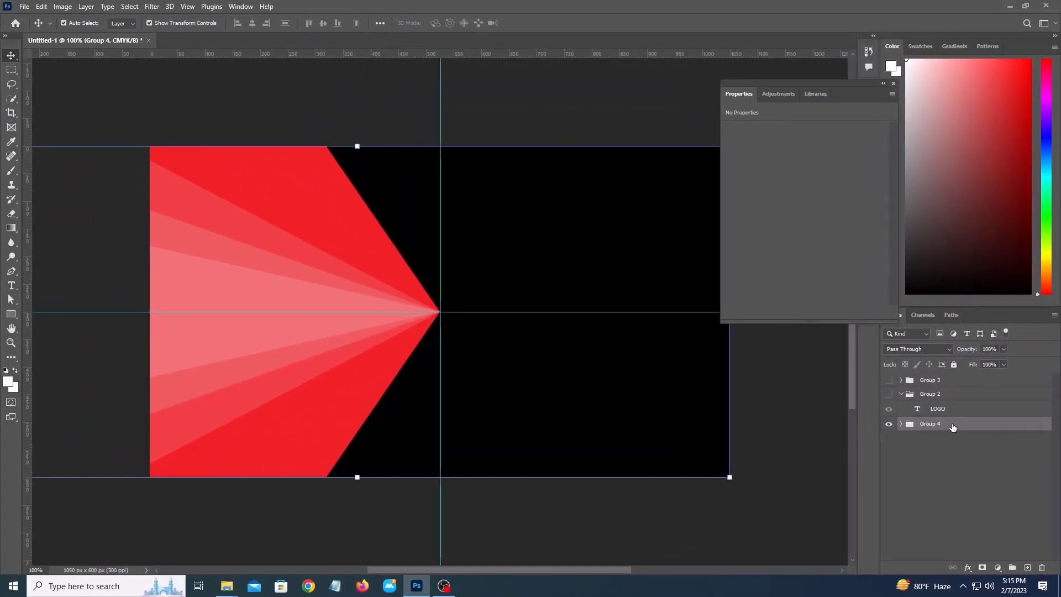
{"action": "right_click", "coordinate": [953, 426]}
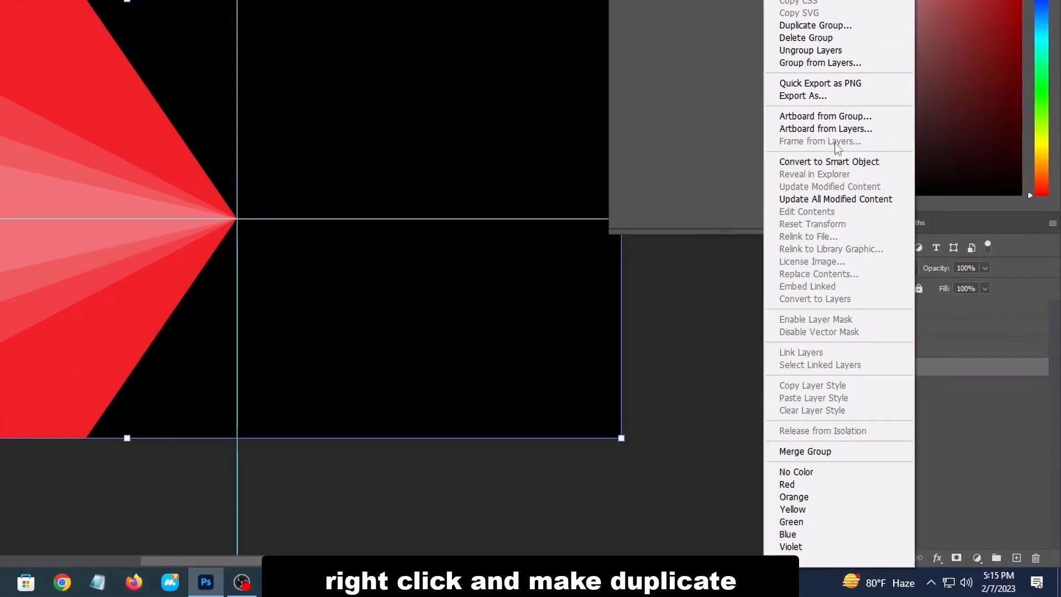
{"action": "left_click", "coordinate": [801, 26]}
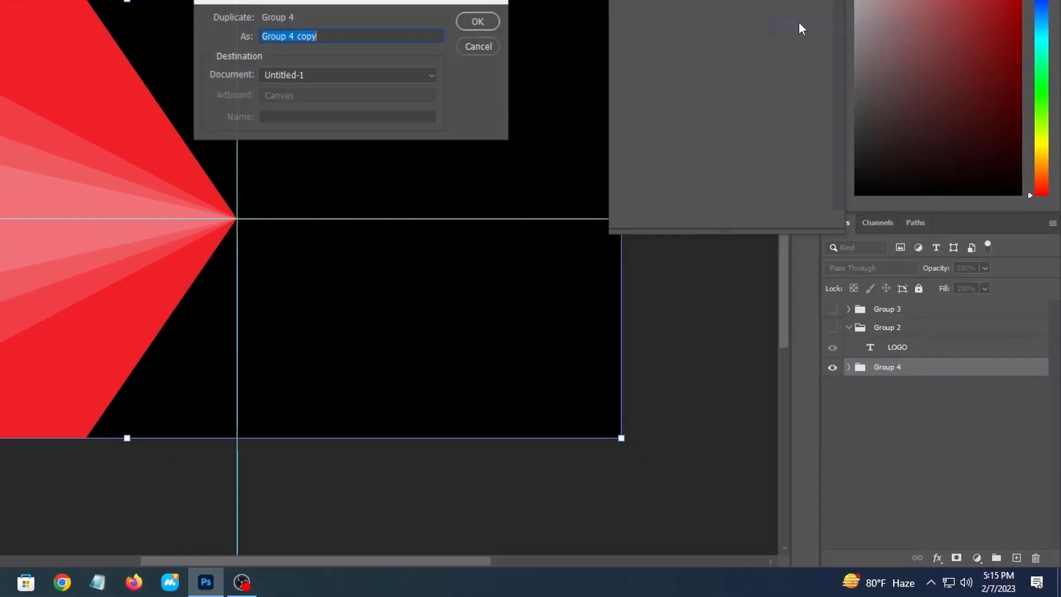
{"action": "left_click", "coordinate": [479, 21]}
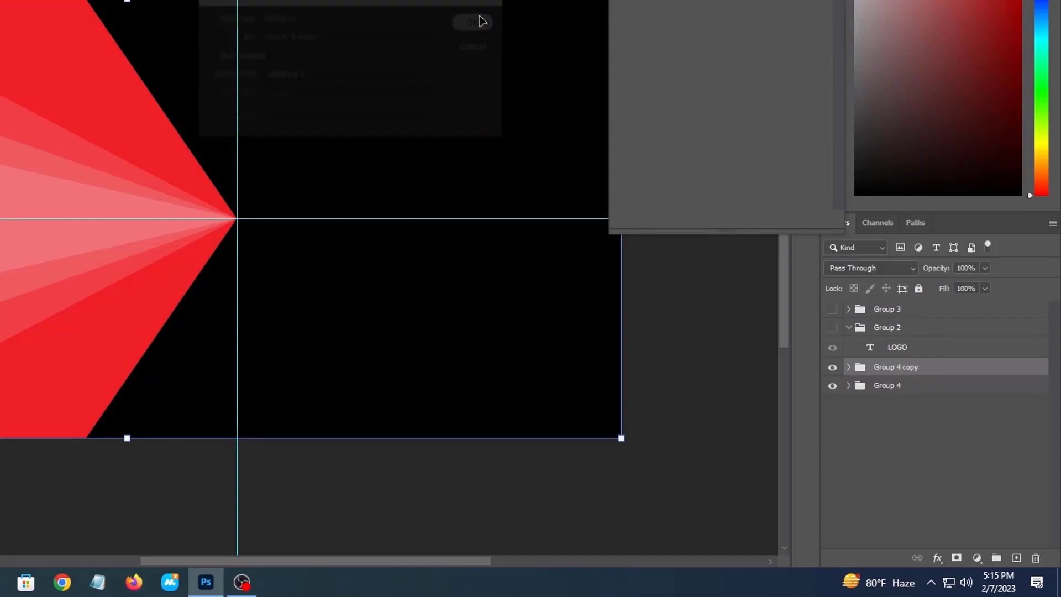
Step: Rename the original background group as Front and its duplicate as Back
{"action": "left_click", "coordinate": [887, 387]}
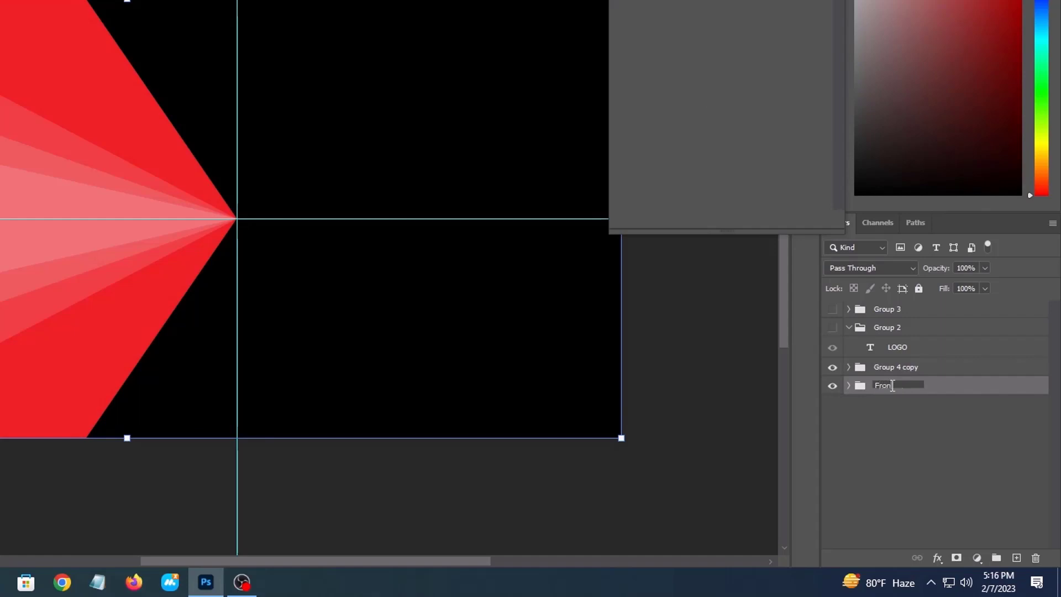
{"action": "key", "text": "Return"}
{"action": "left_click", "coordinate": [897, 347]}
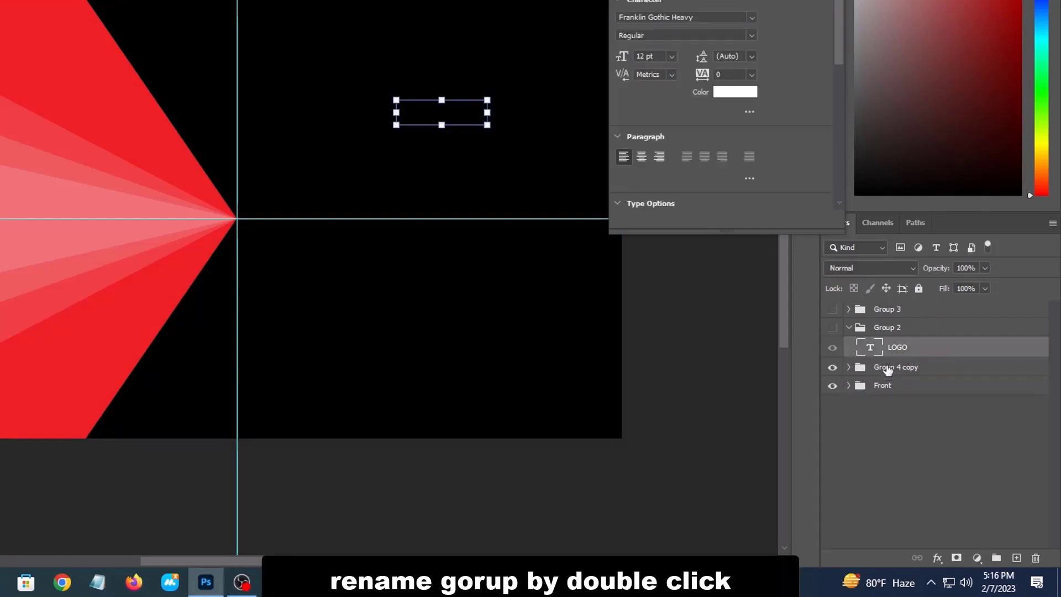
{"action": "left_click", "coordinate": [888, 368]}
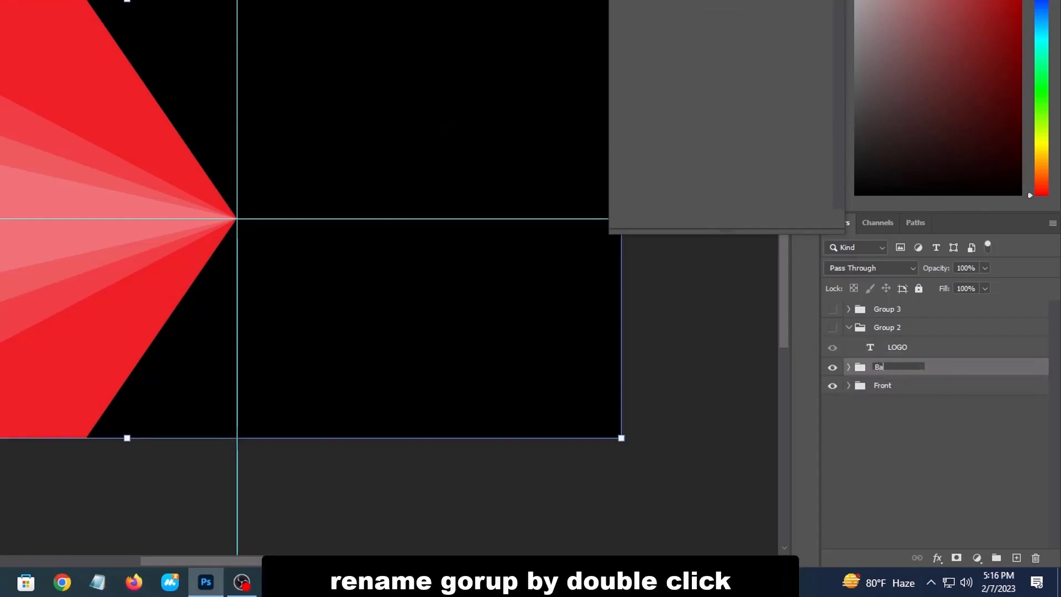
{"action": "left_click", "coordinate": [941, 425]}
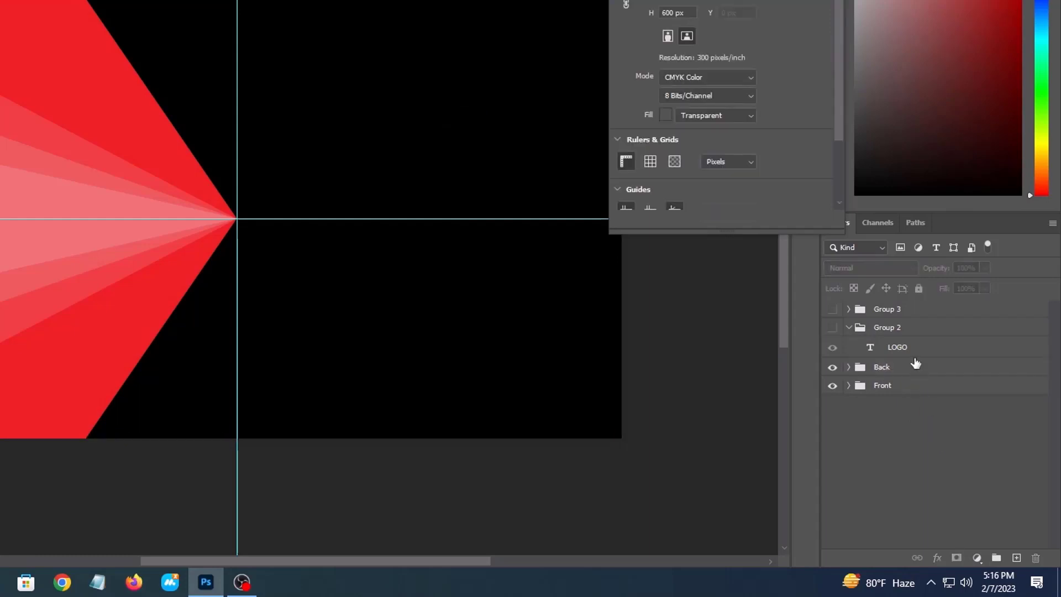
Step: Hide the Front group, rotate the Back group 180°, and move it so the polygons' tip meets the intersection of the centre guides
{"action": "left_click", "coordinate": [908, 370]}
{"action": "left_click", "coordinate": [833, 386]}
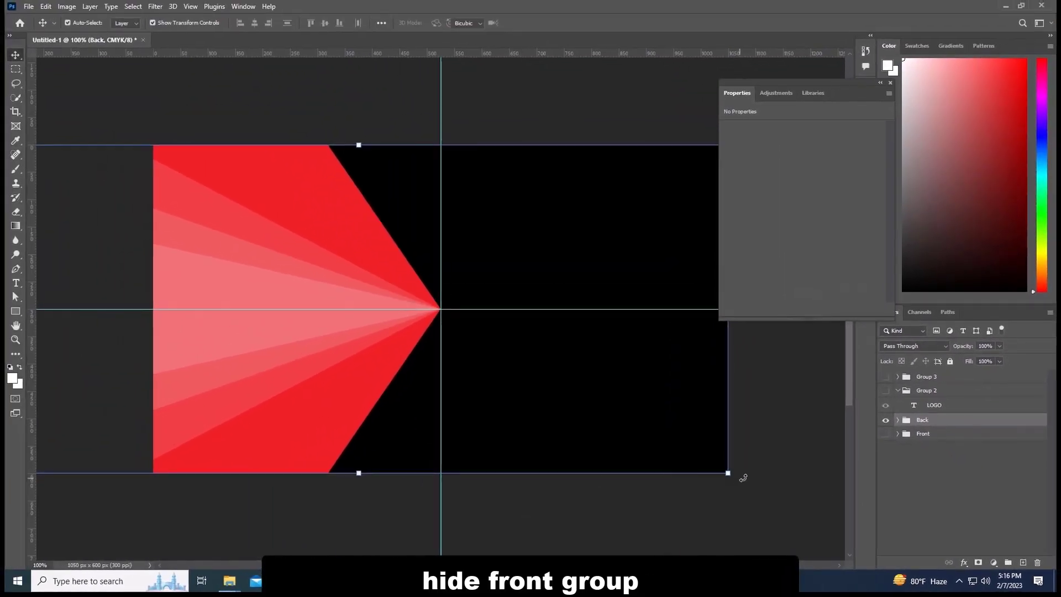
{"action": "left_click_drag", "start_coordinate": [743, 478], "coordinate": [69, 335]}
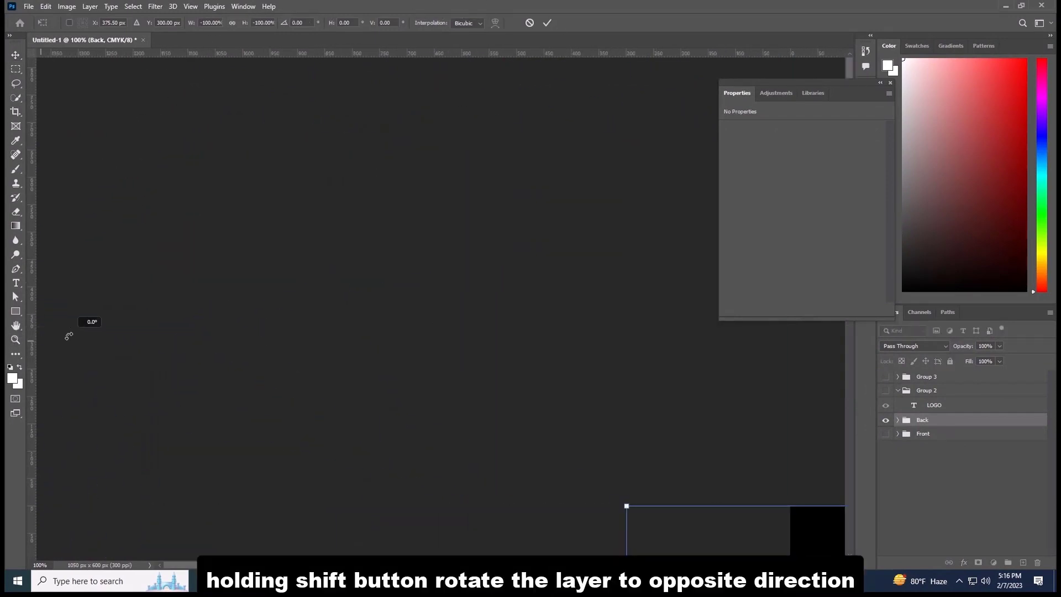
{"action": "left_click_drag", "start_coordinate": [418, 367], "coordinate": [109, 121]}
{"action": "left_click_drag", "start_coordinate": [429, 250], "coordinate": [54, 136]}
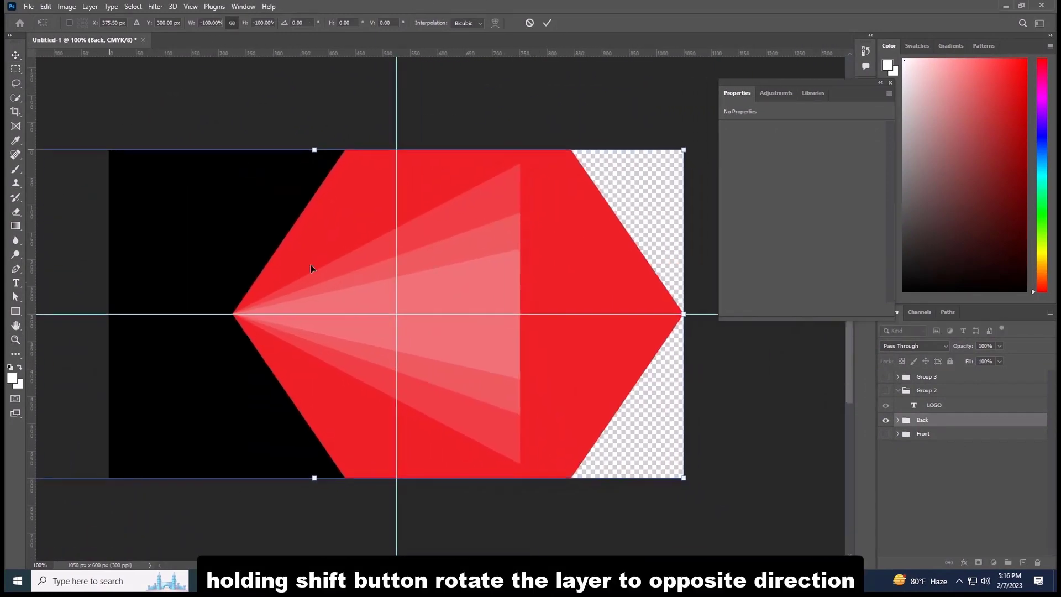
{"action": "left_click_drag", "start_coordinate": [356, 368], "coordinate": [513, 355]}
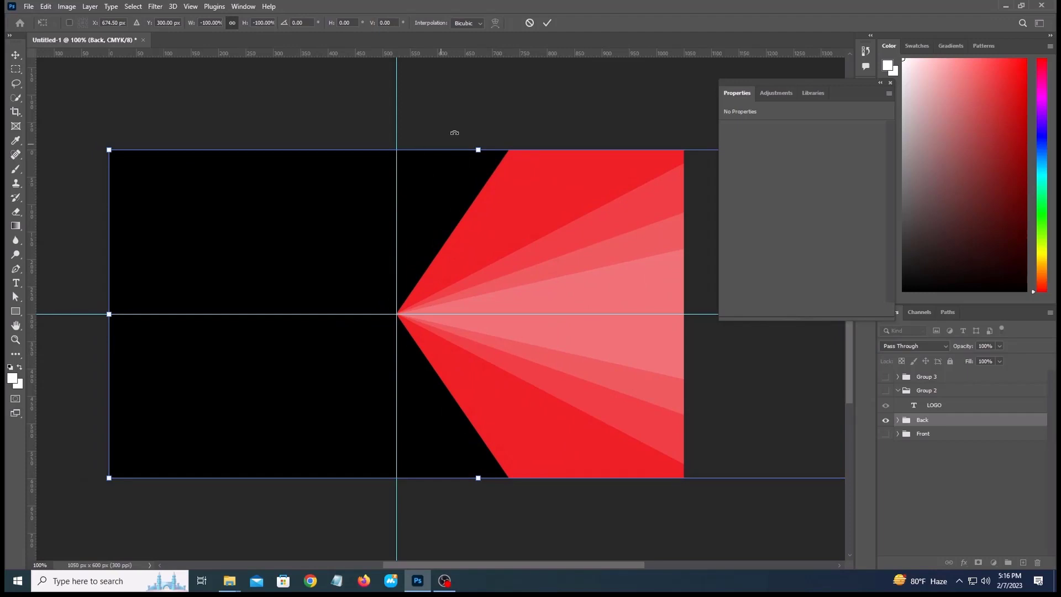
{"action": "left_click", "coordinate": [547, 23]}
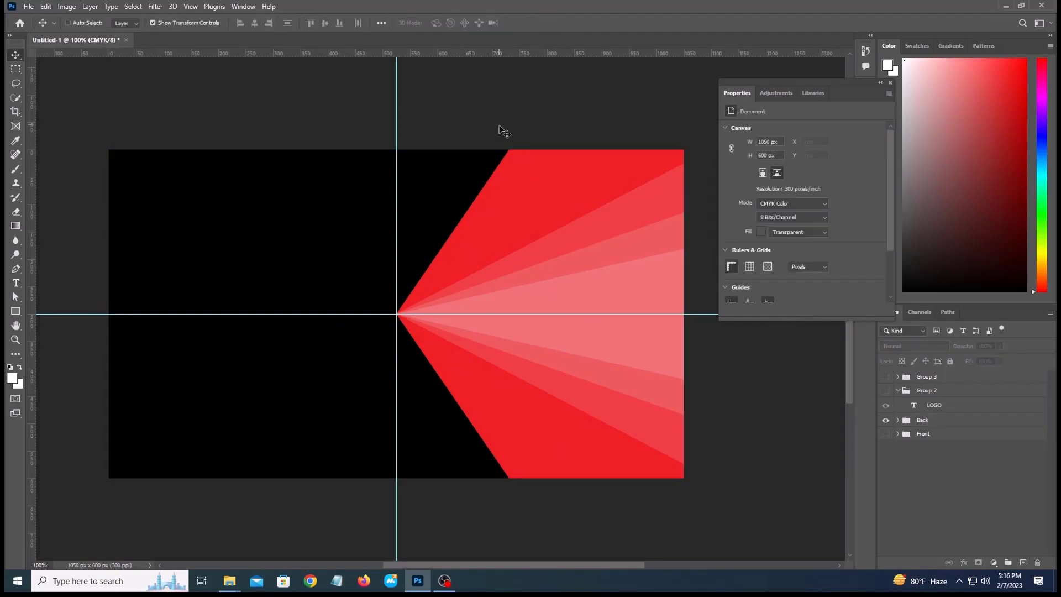
Step: Draw a 144 × 144 px square in the upper black area, round its corners to about 31 px and fill it red
{"action": "key", "text": "u"}
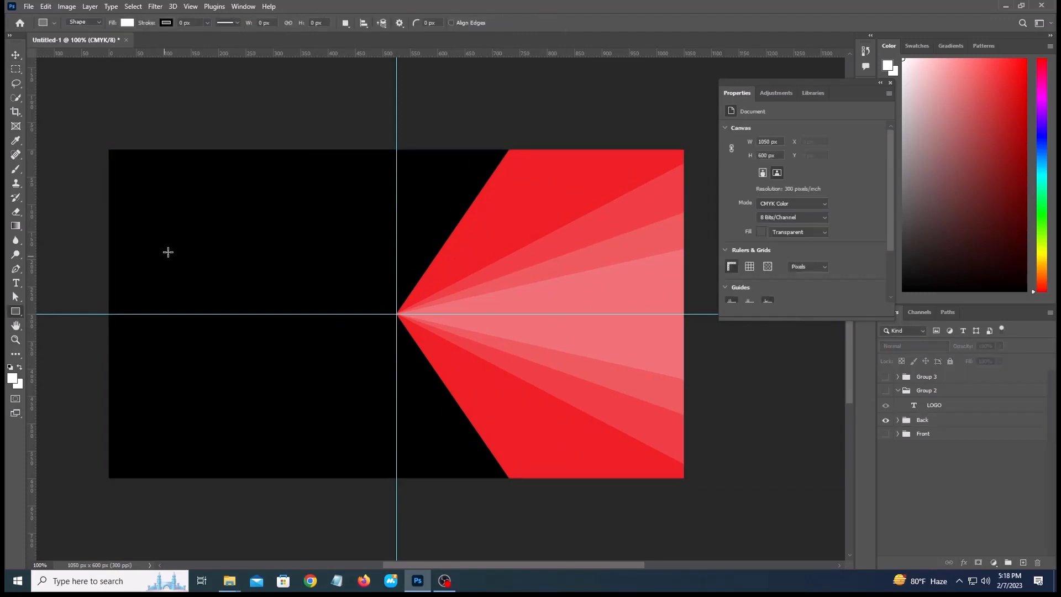
{"action": "left_click_drag", "start_coordinate": [182, 208], "coordinate": [259, 287]}
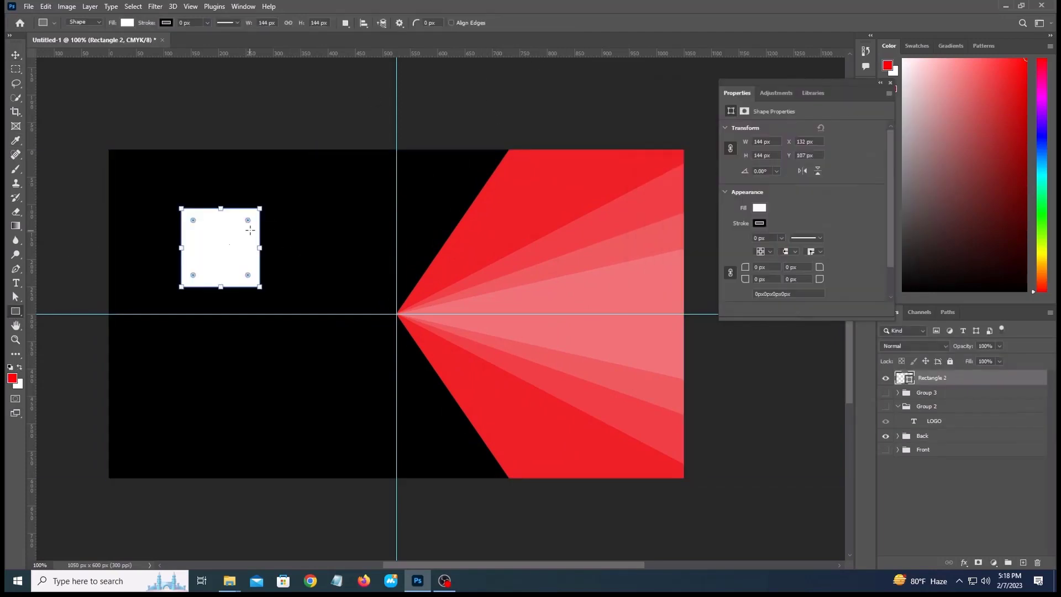
{"action": "left_click_drag", "start_coordinate": [247, 220], "coordinate": [245, 229]}
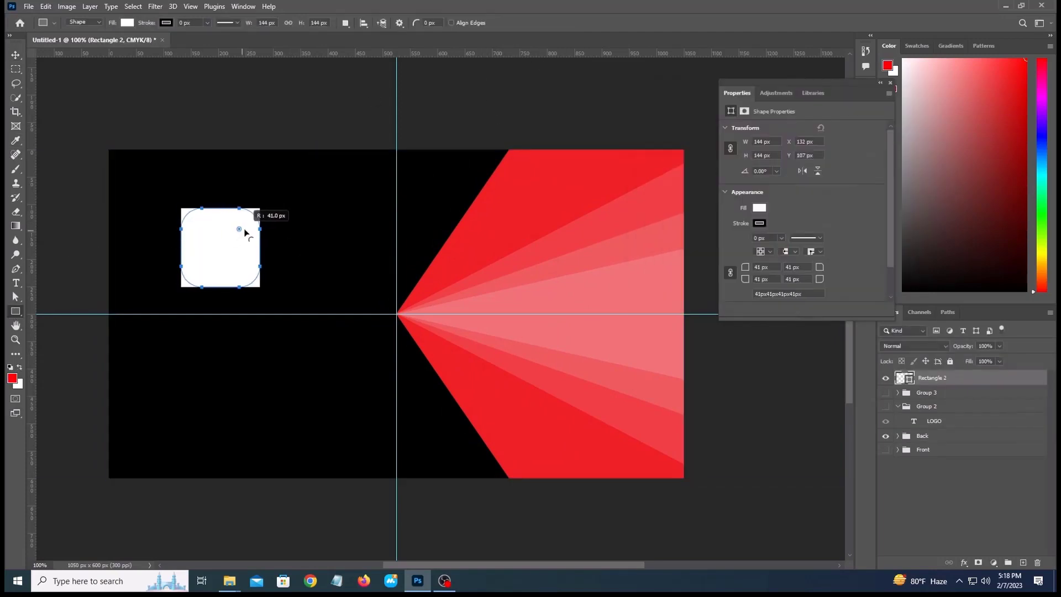
{"action": "left_click", "coordinate": [127, 23]}
{"action": "left_click", "coordinate": [66, 78]}
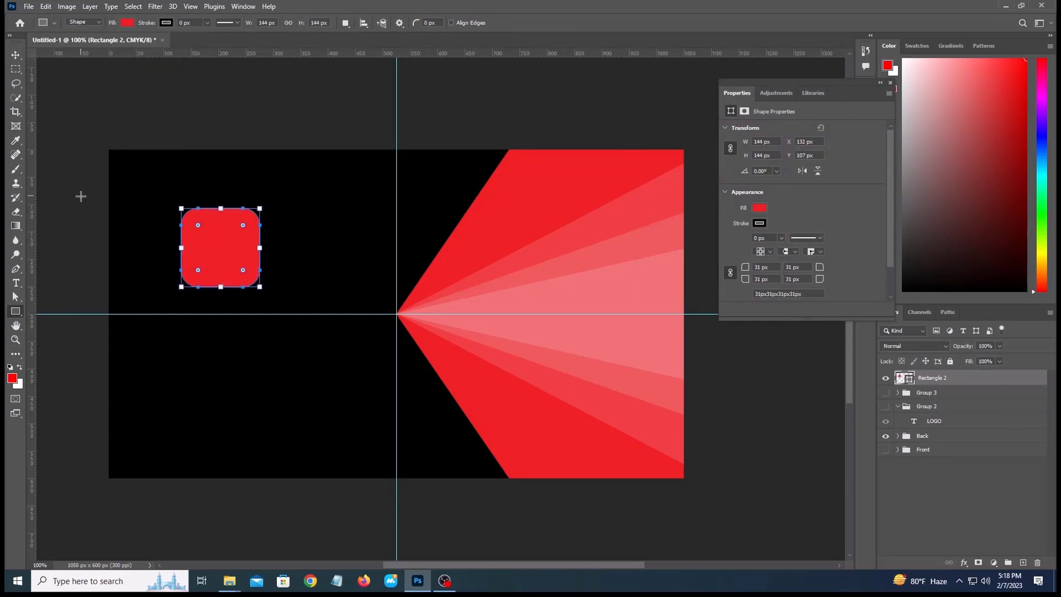
Step: Add the text "LOGO" in Franklin Gothic Heavy at 12 pt and place it in the middle of the red square
{"action": "key", "text": "t"}
{"action": "left_click", "coordinate": [114, 101]}
{"action": "type", "text": "LOGO"}
{"action": "left_click", "coordinate": [19, 54]}
{"action": "key", "text": "ctrl+t"}
{"action": "left_click_drag", "start_coordinate": [147, 101], "coordinate": [217, 254]}
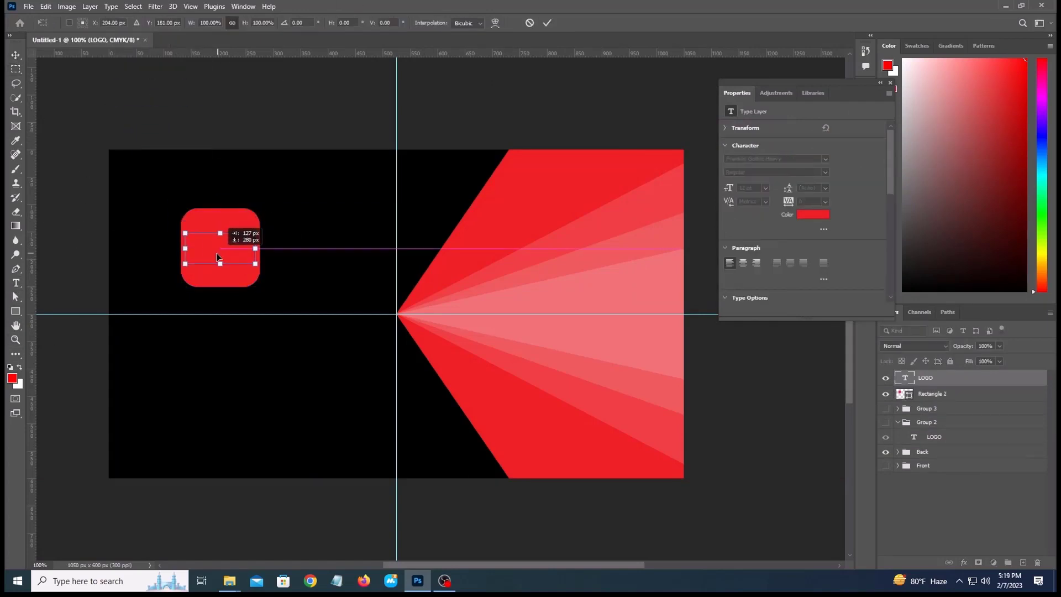
{"action": "left_click", "coordinate": [127, 214]}
Step: Set the foreground colour and the colour of the new LOGO text to white
{"action": "left_click", "coordinate": [12, 379]}
{"action": "left_click", "coordinate": [636, 117]}
{"action": "left_click", "coordinate": [884, 112]}
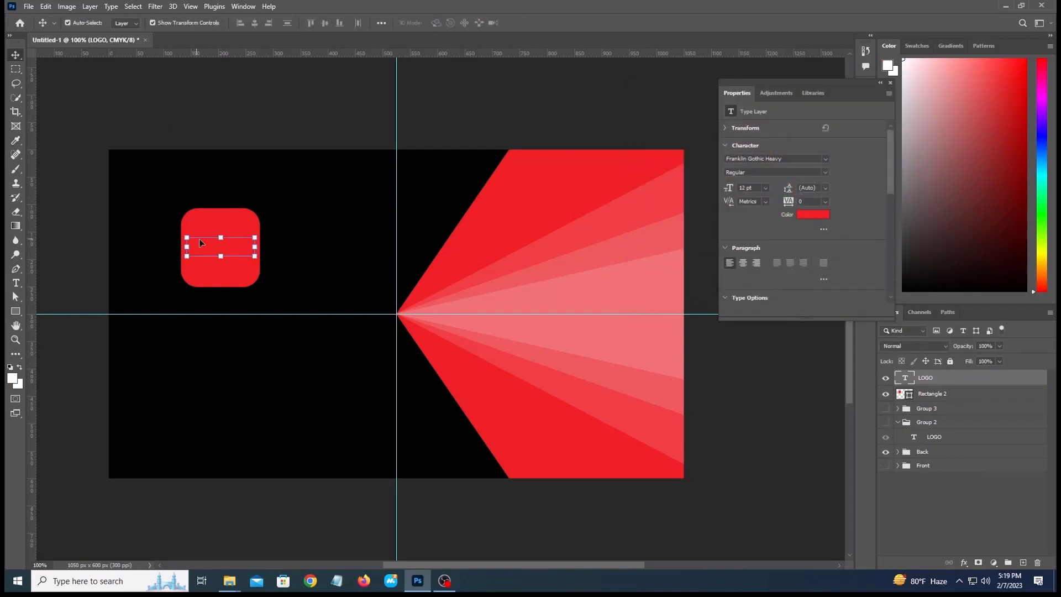
{"action": "left_click_drag", "start_coordinate": [934, 390], "coordinate": [941, 401]}
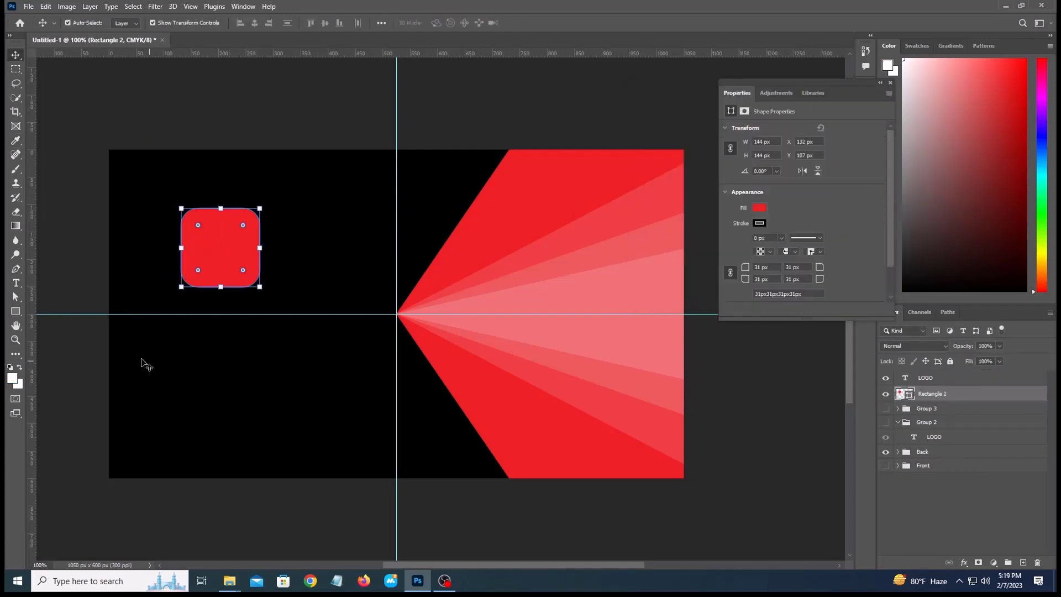
{"action": "left_click", "coordinate": [930, 383]}
{"action": "left_click", "coordinate": [806, 214]}
{"action": "left_click", "coordinate": [637, 117]}
{"action": "left_click", "coordinate": [884, 112]}
Step: Move the LOGO text and its red square together upward to about 37 px from the card's upper edge
{"action": "left_click", "coordinate": [238, 247], "text": "shift"}
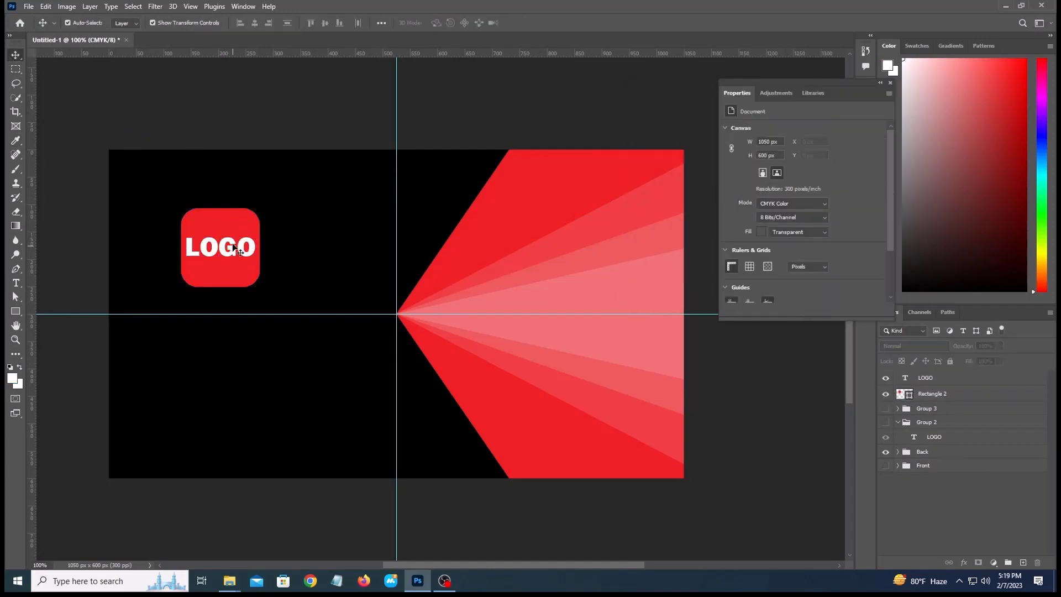
{"action": "left_click", "coordinate": [231, 264], "text": "shift"}
{"action": "left_click", "coordinate": [221, 249], "text": "shift"}
{"action": "left_click_drag", "start_coordinate": [221, 249], "coordinate": [220, 210]}
Step: Add the white text "Company Name" in Franklin Gothic Heavy at 12 pt beneath the logo square
{"action": "key", "text": "t"}
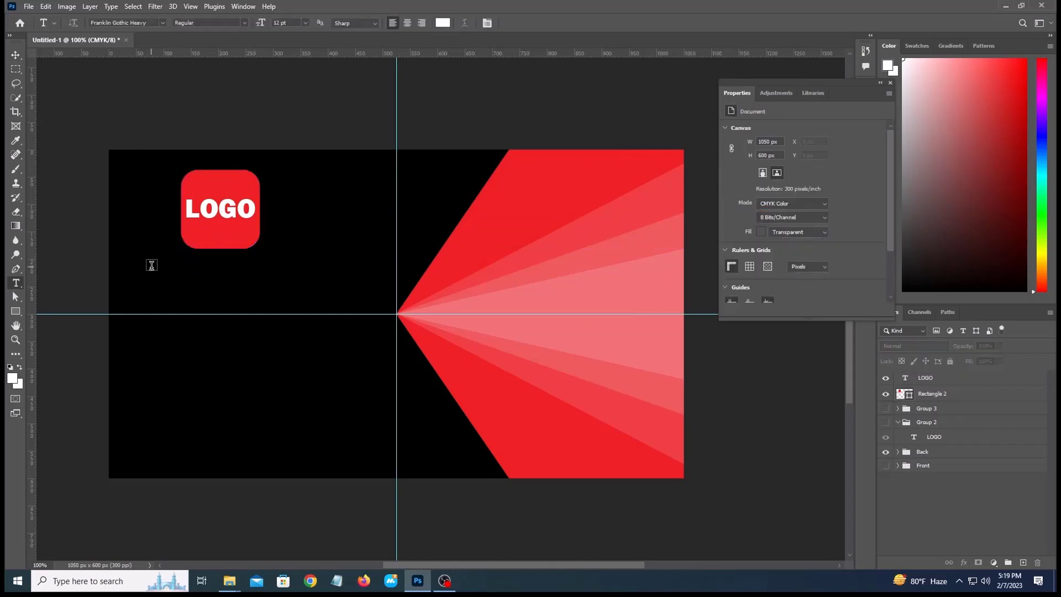
{"action": "left_click", "coordinate": [151, 265]}
{"action": "type", "text": "Compan"}
{"action": "key", "text": "ctrl+Return"}
Step: Add the smaller white text "Designation" just below Company Name
{"action": "mouse_move", "coordinate": [253, 262]}
{"action": "left_mouse_down"}
{"action": "mouse_move", "coordinate": [253, 289]}
{"action": "mouse_move", "coordinate": [228, 286]}
{"action": "mouse_move", "coordinate": [250, 281]}
{"action": "left_mouse_up"}
{"action": "triple_click", "coordinate": [253, 289]}
{"action": "type", "text": "Desig"}
{"action": "key", "text": "ctrl+Return"}
{"action": "key", "text": "v"}
{"action": "key", "text": "Return"}
Step: Scale Company Name down and position it beneath the logo, and group the LOGO text with its red square
{"action": "left_click", "coordinate": [273, 265]}
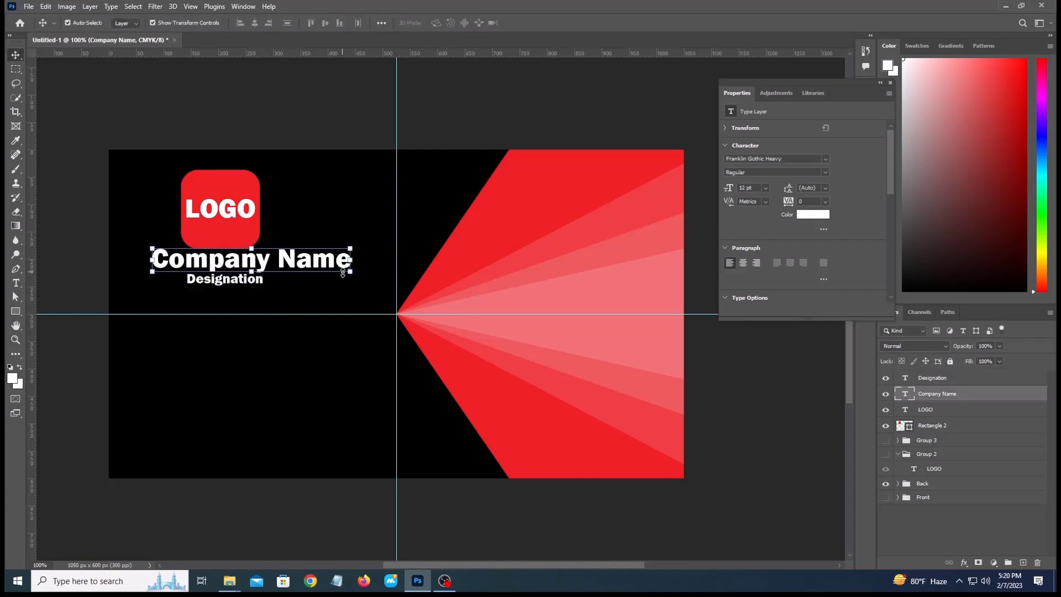
{"action": "left_click_drag", "start_coordinate": [342, 268], "coordinate": [313, 265]}
{"action": "left_click_drag", "start_coordinate": [322, 273], "coordinate": [282, 266]}
{"action": "left_click_drag", "start_coordinate": [210, 269], "coordinate": [229, 276]}
{"action": "key", "text": "Return"}
{"action": "left_click", "coordinate": [209, 209]}
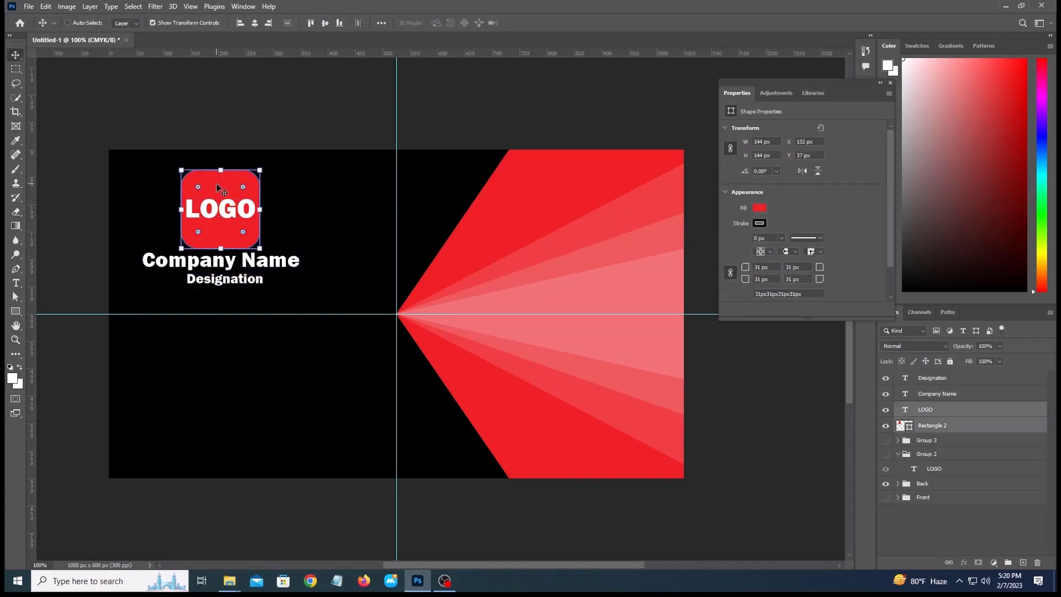
{"action": "key", "text": "ctrl+g"}
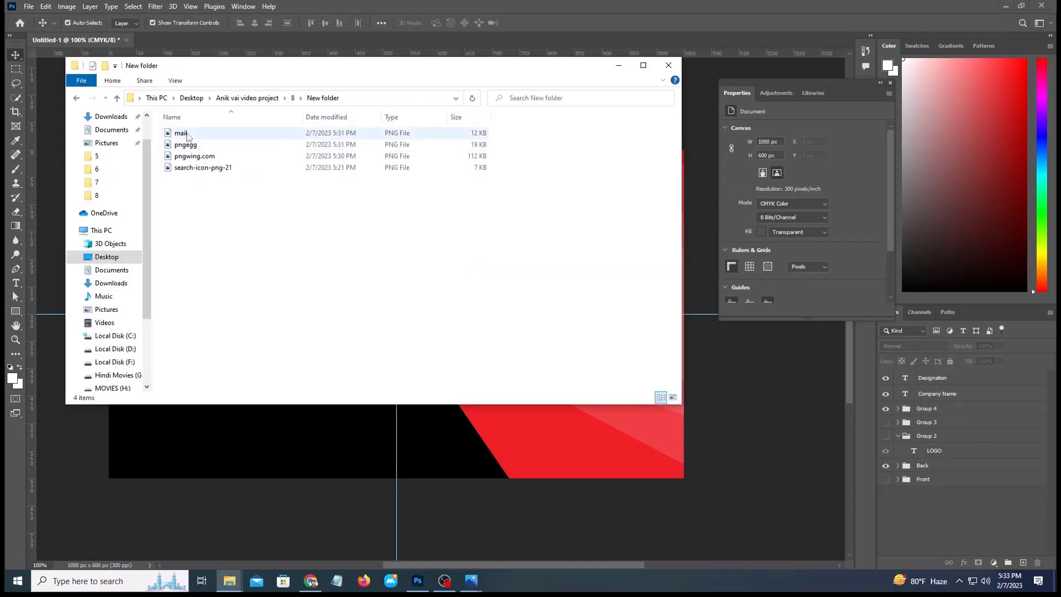
Step: Place the mail PNG from File Explorer on the card, shrink it, move it below Designation and rasterize its layer
{"action": "left_click_drag", "start_coordinate": [183, 138], "coordinate": [238, 477]}
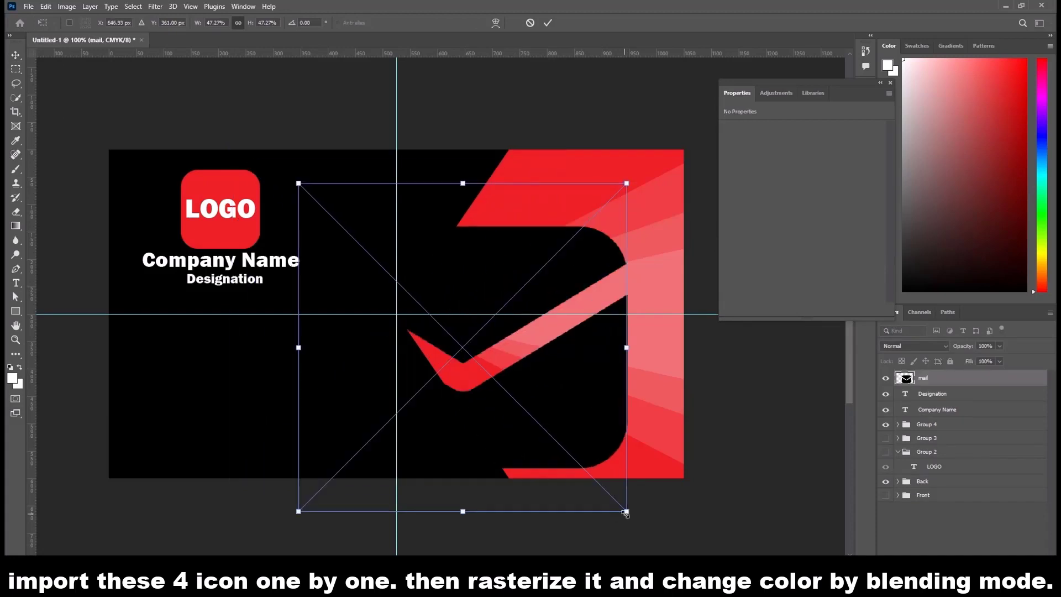
{"action": "left_click_drag", "start_coordinate": [628, 512], "coordinate": [439, 322]}
{"action": "left_click_drag", "start_coordinate": [371, 299], "coordinate": [184, 397]}
{"action": "key", "text": "Return"}
{"action": "right_click", "coordinate": [935, 379]}
{"action": "left_click", "coordinate": [832, 300]}
Step: Apply a white Color Overlay to the mail icon layer
{"action": "double_click", "coordinate": [1001, 382]}
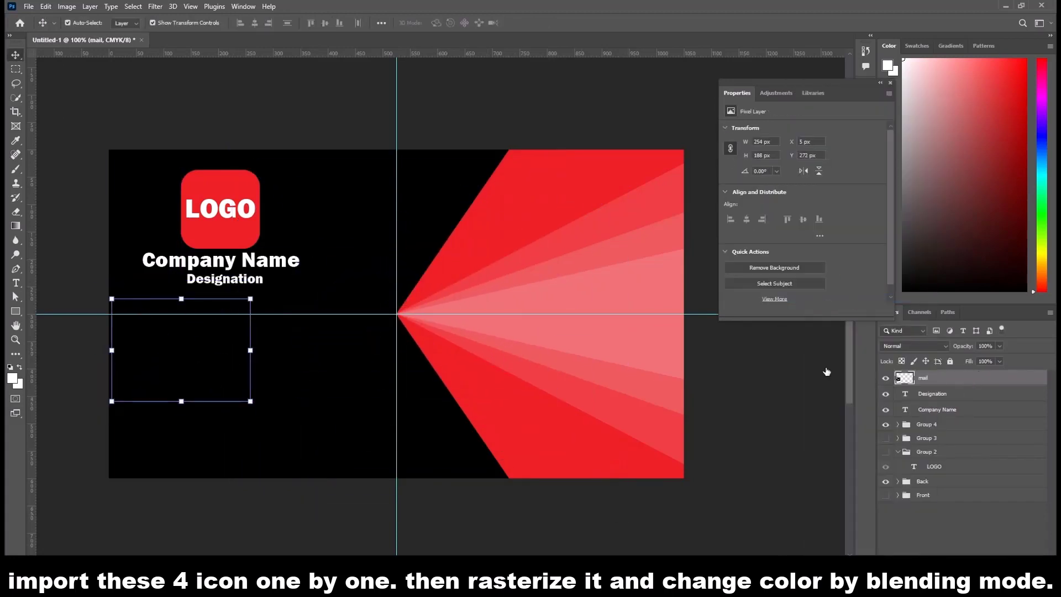
{"action": "left_click", "coordinate": [529, 305]}
{"action": "left_click", "coordinate": [761, 198]}
{"action": "left_click_drag", "start_coordinate": [686, 185], "coordinate": [640, 115]}
{"action": "key", "text": "Return"}
{"action": "left_click", "coordinate": [880, 182]}
Step: Scale the mail icon down to about 59 × 44 px in the black area below Designation
{"action": "key", "text": "ctrl+t"}
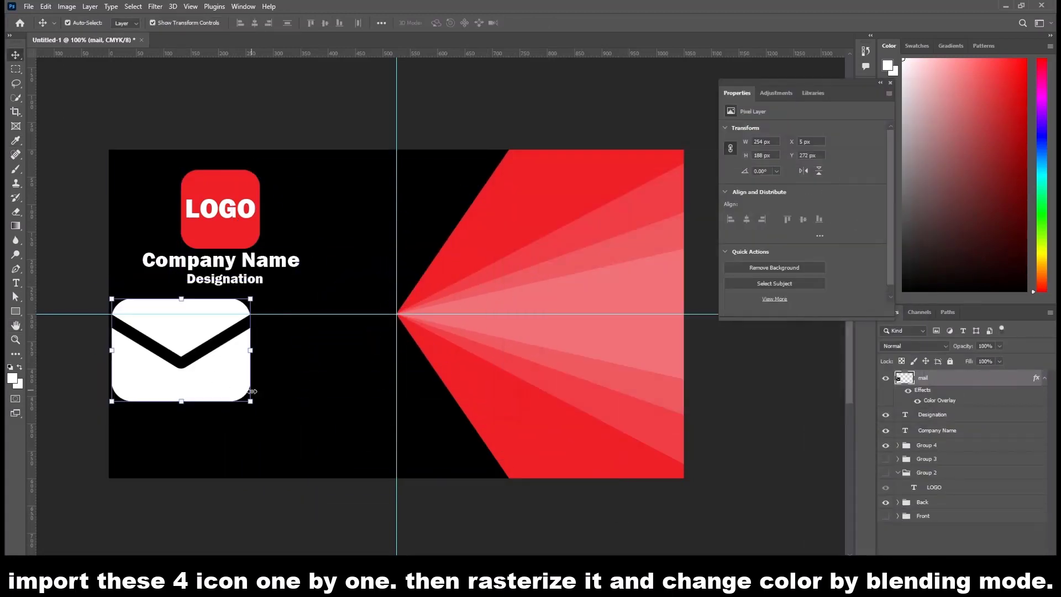
{"action": "left_click_drag", "start_coordinate": [250, 401], "coordinate": [162, 343]}
{"action": "left_click", "coordinate": [546, 23]}
Step: Place the pngegg PNG from File Explorer's New folder on the card and rasterize its layer
{"action": "mouse_move", "coordinate": [290, 578]}
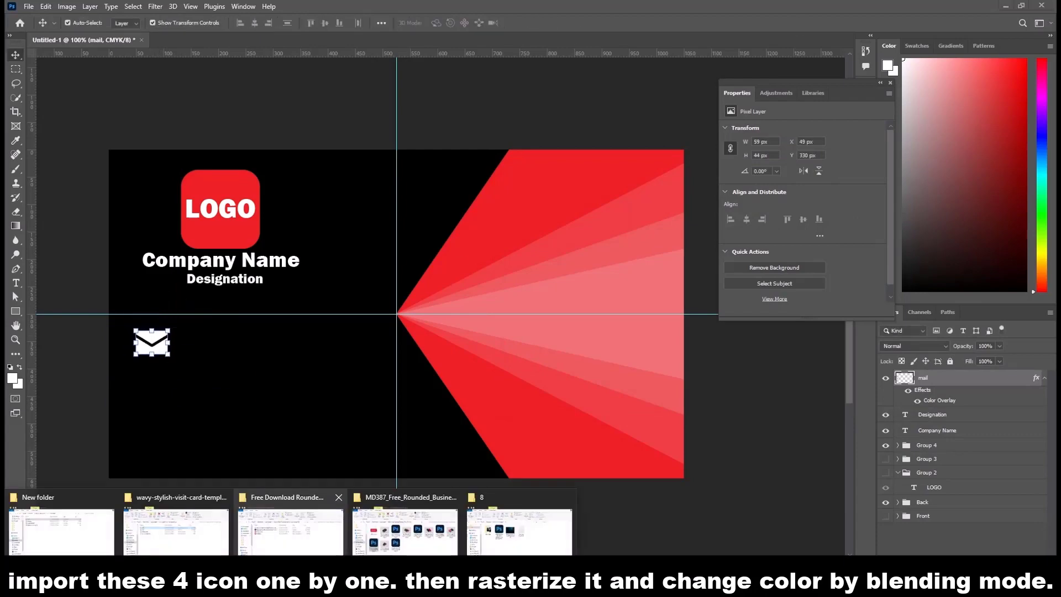
{"action": "left_click", "coordinate": [62, 523]}
{"action": "left_click_drag", "start_coordinate": [183, 145], "coordinate": [220, 455]}
{"action": "key", "text": "Return"}
{"action": "right_click", "coordinate": [949, 379]}
{"action": "left_click", "coordinate": [830, 298]}
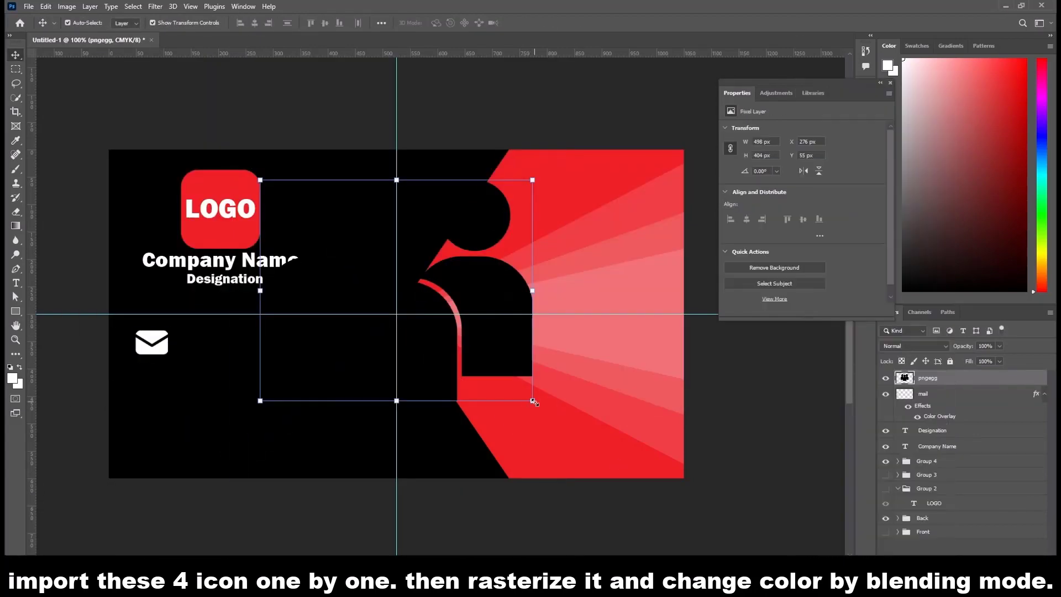
Step: Shrink the people icon, move it below the mail icon and apply a white Color Overlay to it
{"action": "left_click_drag", "start_coordinate": [532, 400], "coordinate": [386, 282]}
{"action": "left_click_drag", "start_coordinate": [338, 243], "coordinate": [245, 426]}
{"action": "key", "text": "Return"}
{"action": "double_click", "coordinate": [978, 381]}
{"action": "left_click", "coordinate": [529, 305]}
{"action": "left_click", "coordinate": [878, 179]}
Step: Scale the people icon down to match the mail icon's width, directly beneath it
{"action": "key", "text": "ctrl+t"}
{"action": "left_click_drag", "start_coordinate": [293, 464], "coordinate": [164, 389]}
{"action": "key", "text": "alt+Tab"}
{"action": "left_click_drag", "start_coordinate": [190, 156], "coordinate": [277, 458]}
{"action": "left_click", "coordinate": [563, 509]}
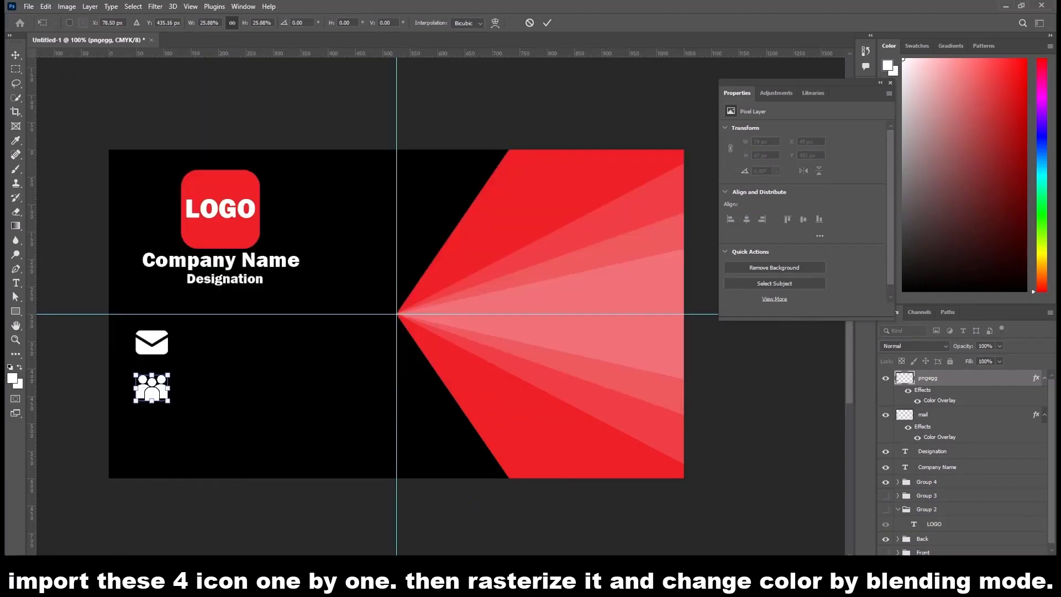
{"action": "left_click", "coordinate": [547, 24]}
Step: Place the pngwing.com phone PNG from File Explorer's New folder on the card and rasterize its layer
{"action": "left_click", "coordinate": [213, 441]}
{"action": "mouse_move", "coordinate": [235, 577]}
{"action": "left_click", "coordinate": [61, 523]}
{"action": "left_click_drag", "start_coordinate": [198, 160], "coordinate": [277, 458]}
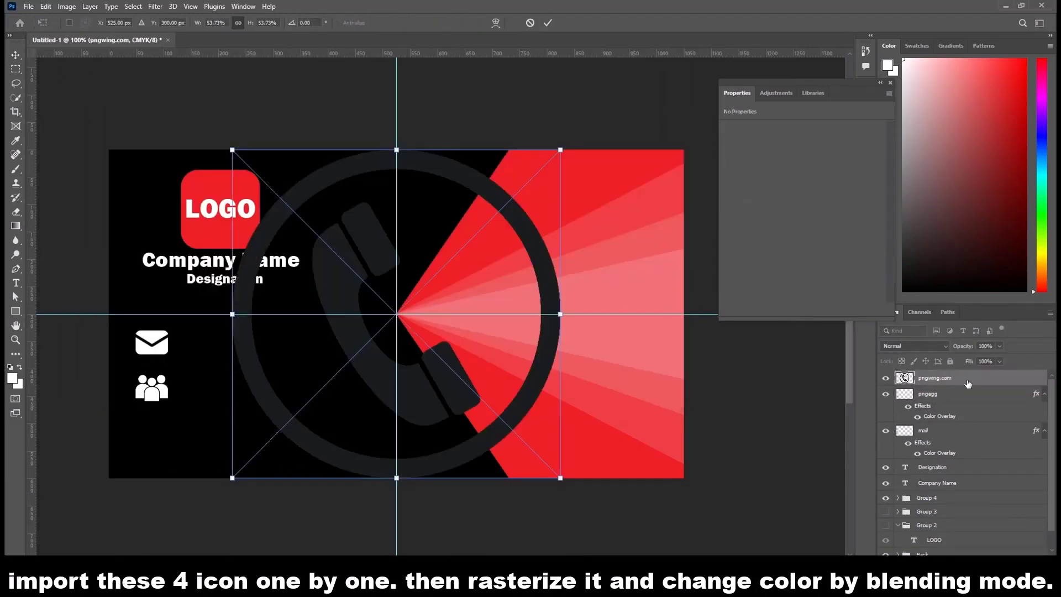
{"action": "key", "text": "Return"}
{"action": "right_click", "coordinate": [966, 378]}
{"action": "left_click", "coordinate": [833, 298]}
Step: Apply a white Color Overlay to the phone icon layer
{"action": "double_click", "coordinate": [975, 380]}
{"action": "left_click", "coordinate": [529, 307]}
{"action": "left_click", "coordinate": [882, 178]}
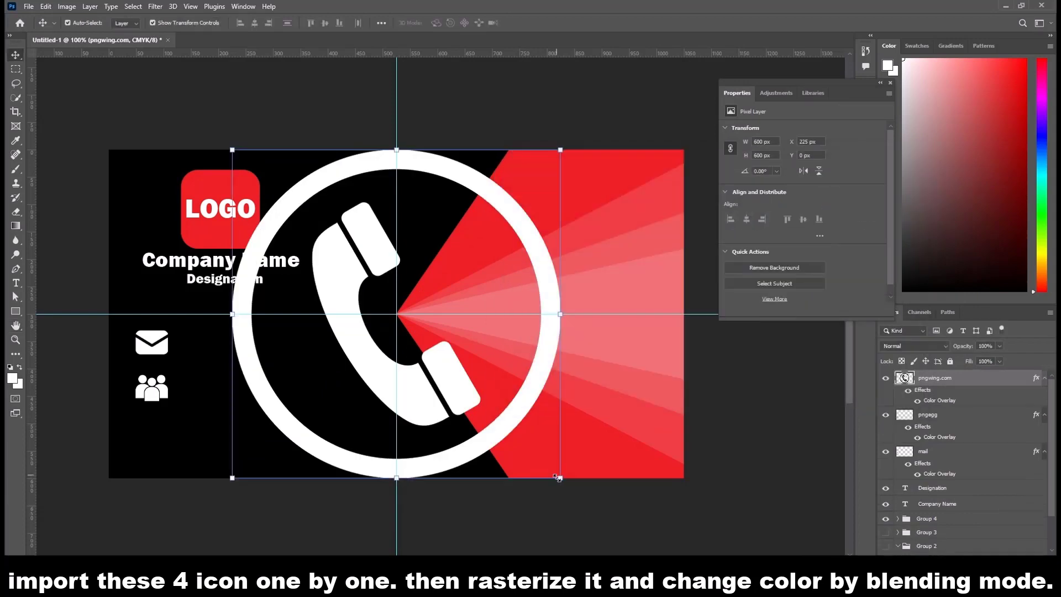
Step: Scale the phone icon down to about 9.8% and position it directly beneath the people icon at matching width
{"action": "left_click_drag", "start_coordinate": [562, 478], "coordinate": [312, 229]}
{"action": "left_click_drag", "start_coordinate": [284, 198], "coordinate": [175, 445]}
{"action": "left_click_drag", "start_coordinate": [202, 479], "coordinate": [161, 440]}
{"action": "left_click_drag", "start_coordinate": [146, 423], "coordinate": [153, 437]}
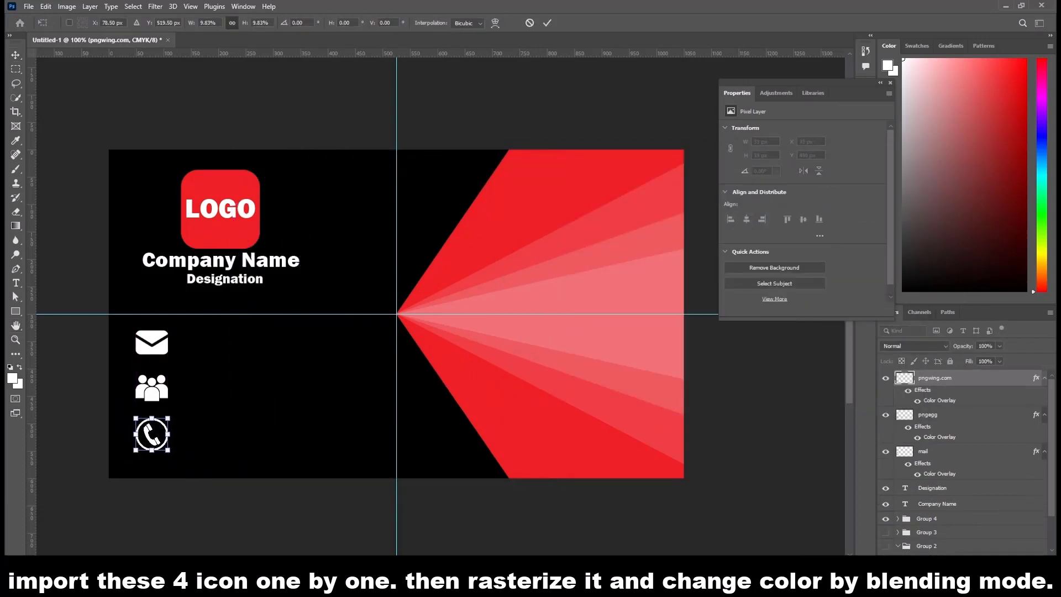
{"action": "key", "text": "Return"}
Step: Place the search-icon-png-21 image from File Explorer on the card and rasterize its layer
{"action": "mouse_move", "coordinate": [235, 577]}
{"action": "left_click", "coordinate": [62, 523]}
{"action": "left_click_drag", "start_coordinate": [201, 168], "coordinate": [156, 497]}
{"action": "key", "text": "Return"}
{"action": "right_click", "coordinate": [981, 382]}
{"action": "left_click", "coordinate": [848, 298]}
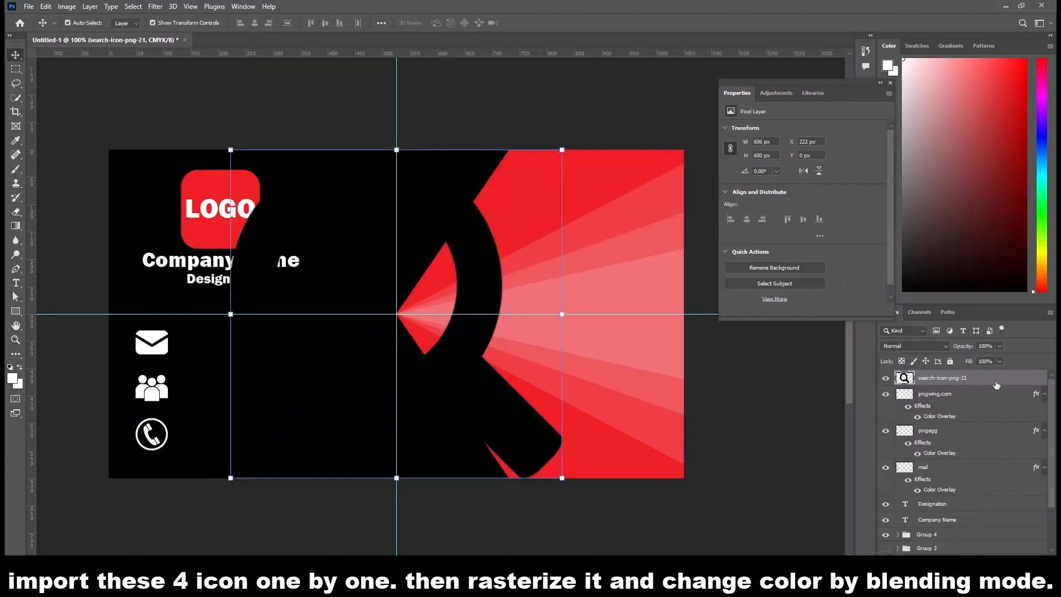
Step: Apply a white Color Overlay to the search icon layer
{"action": "double_click", "coordinate": [995, 383]}
{"action": "left_click", "coordinate": [529, 307]}
{"action": "left_click", "coordinate": [882, 178]}
Step: Shrink the search icon to the width of the other contact icons and move it beneath the phone icon
{"action": "left_click_drag", "start_coordinate": [562, 478], "coordinate": [282, 204]}
{"action": "left_click_drag", "start_coordinate": [265, 190], "coordinate": [168, 478]}
{"action": "key", "text": "Return"}
Step: Select all four contact icons, scale them down together and position the column below Designation, under the horizontal guide
{"action": "left_click", "coordinate": [152, 435], "text": "shift"}
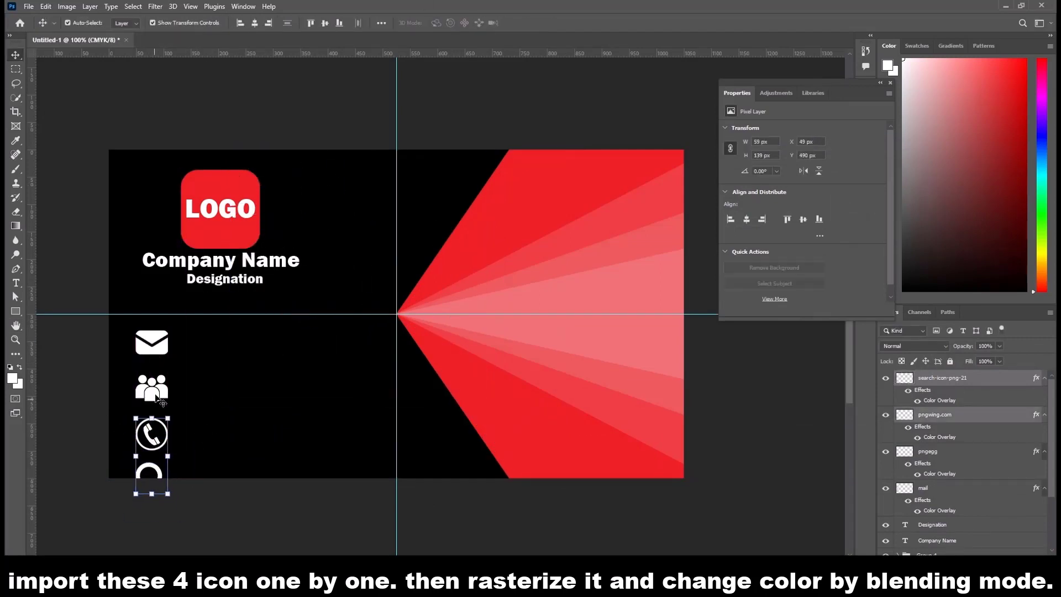
{"action": "left_click_drag", "start_coordinate": [154, 349], "coordinate": [149, 315]}
{"action": "key", "text": "ctrl+z"}
{"action": "left_click", "coordinate": [152, 433], "text": "shift"}
{"action": "left_click", "coordinate": [152, 392], "text": "shift"}
{"action": "left_click", "coordinate": [152, 339], "text": "shift"}
{"action": "key", "text": "ctrl+t"}
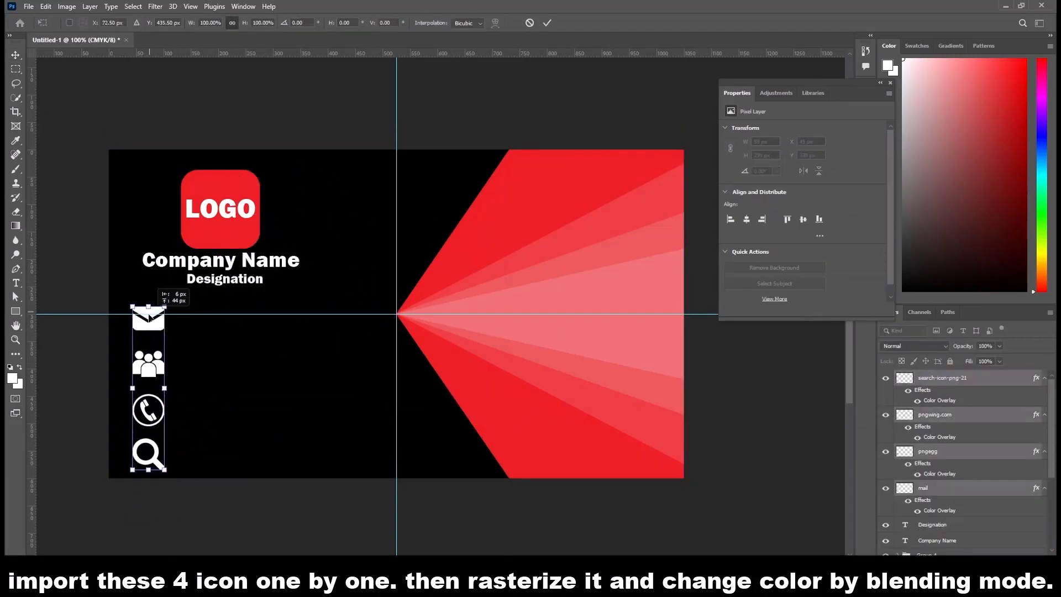
{"action": "left_click_drag", "start_coordinate": [165, 470], "coordinate": [124, 418]}
{"action": "left_click_drag", "start_coordinate": [144, 347], "coordinate": [144, 380]}
{"action": "key", "text": "Return"}
{"action": "left_click", "coordinate": [87, 182]}
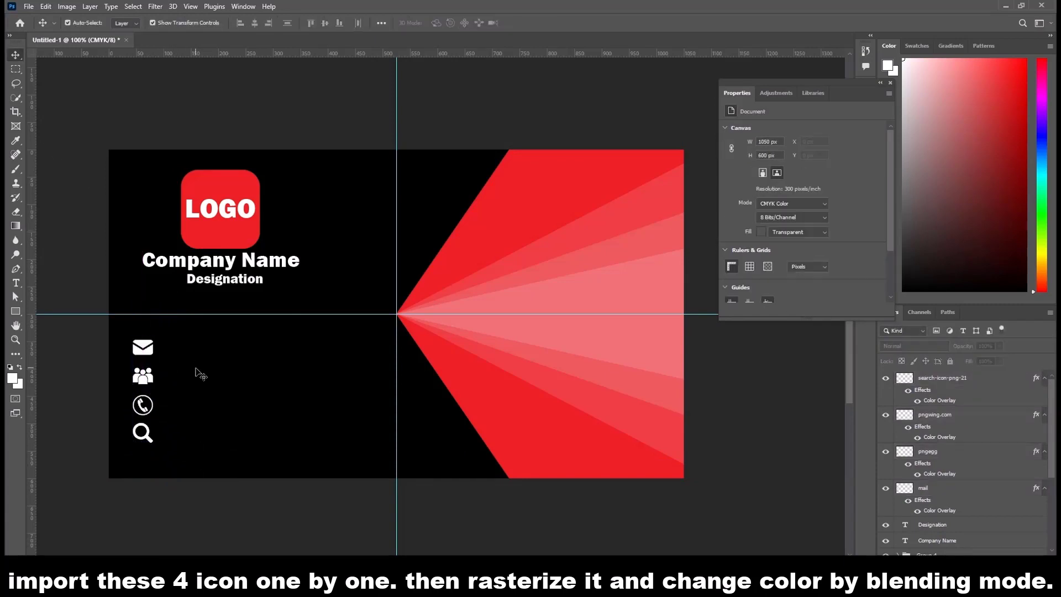
Step: Add a sample e-mail address in white Franklin Gothic Heavy, scaled down to about 3.98 pt, next to the contact icons
{"action": "key", "text": "t"}
{"action": "left_click", "coordinate": [171, 349]}
{"action": "type", "text": "sadfsa"}
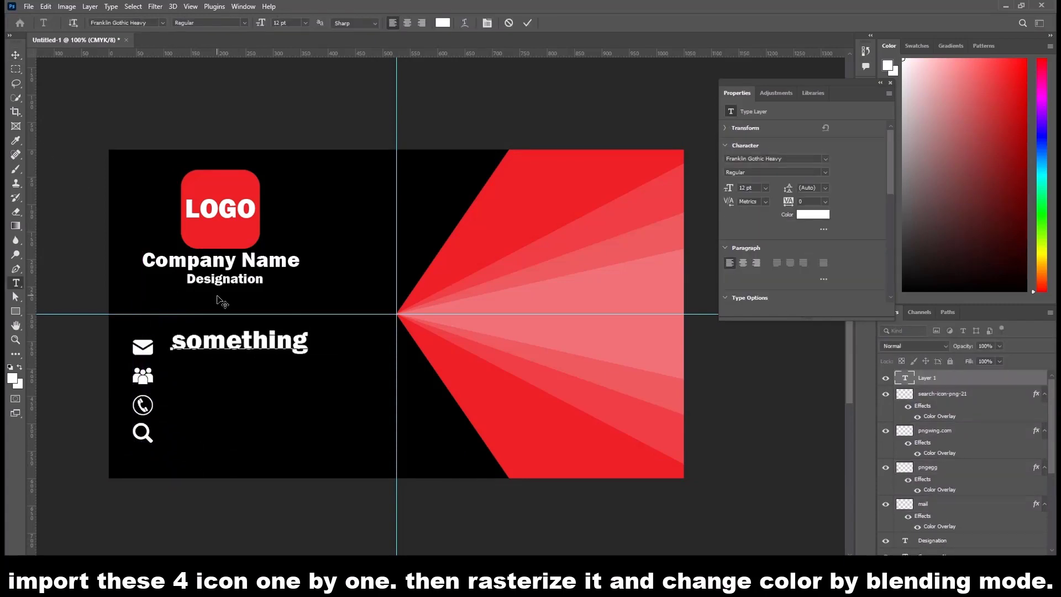
{"action": "type", "text": ".com"}
{"action": "key", "text": "ctrl+Return"}
{"action": "key", "text": "ctrl+t"}
{"action": "left_click_drag", "start_coordinate": [463, 360], "coordinate": [220, 379]}
{"action": "left_click", "coordinate": [548, 23]}
Step: Duplicate the e-mail text line downward so that each of the four contact icons has a text line beside it
{"action": "left_click_drag", "start_coordinate": [220, 379], "coordinate": [220, 408], "text": "alt"}
{"action": "left_click_drag", "start_coordinate": [220, 408], "coordinate": [220, 436], "text": "alt"}
{"action": "left_click", "coordinate": [67, 208]}
Step: Replace the text beside the people icon with "name"
{"action": "key", "text": "t"}
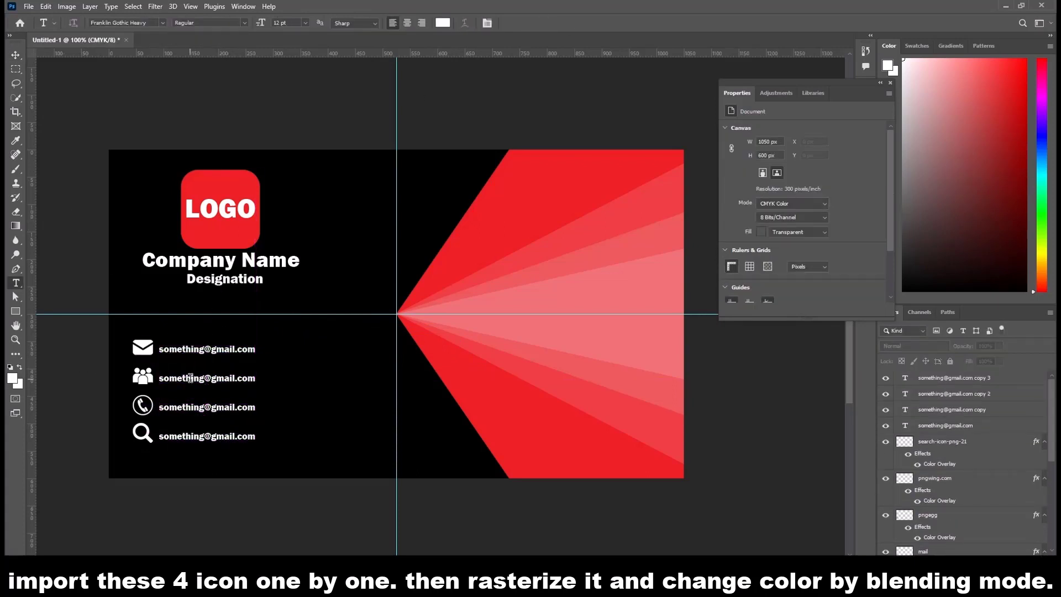
{"action": "left_click", "coordinate": [191, 378]}
{"action": "key", "text": "ctrl+a"}
{"action": "type", "text": "name"}
{"action": "key", "text": "ctrl+Return"}
Step: Replace the text beside the phone icon with a sample phone number
{"action": "left_click", "coordinate": [183, 406]}
{"action": "key", "text": "ctrl+a"}
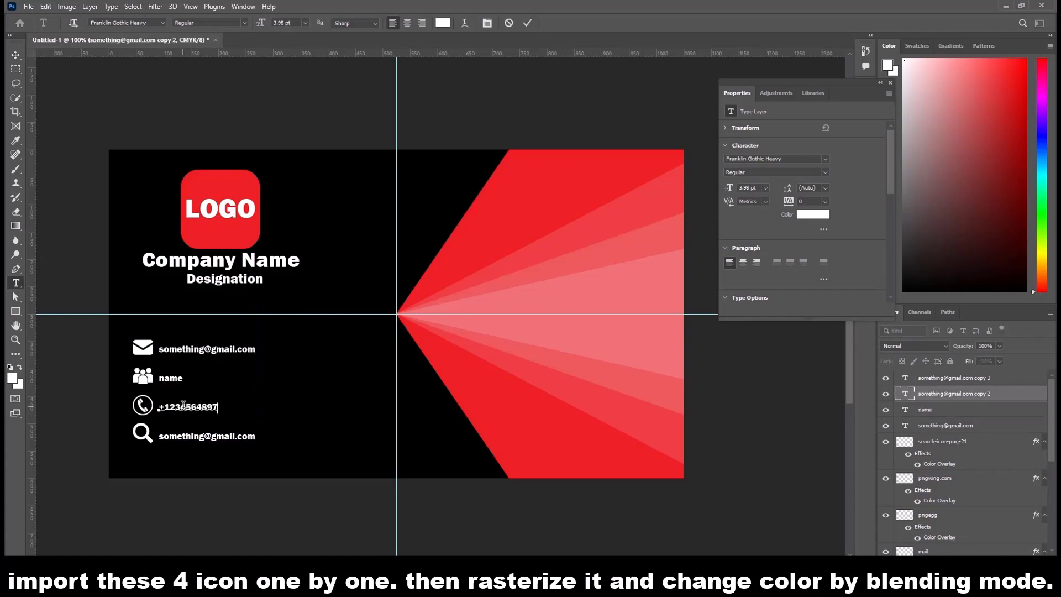
{"action": "type", "text": "+1234564897"}
{"action": "key", "text": "ctrl+Return"}
Step: Replace the text beside the search icon with "address"
{"action": "left_click", "coordinate": [199, 437]}
{"action": "key", "text": "ctrl+Return"}
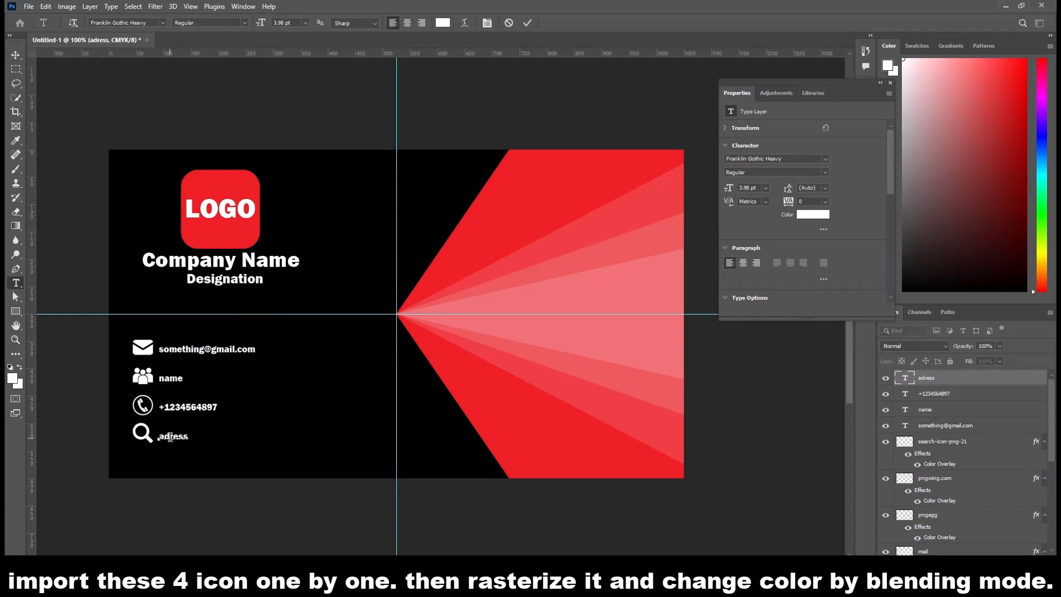
{"action": "left_click", "coordinate": [16, 54]}
{"action": "left_click", "coordinate": [150, 93]}
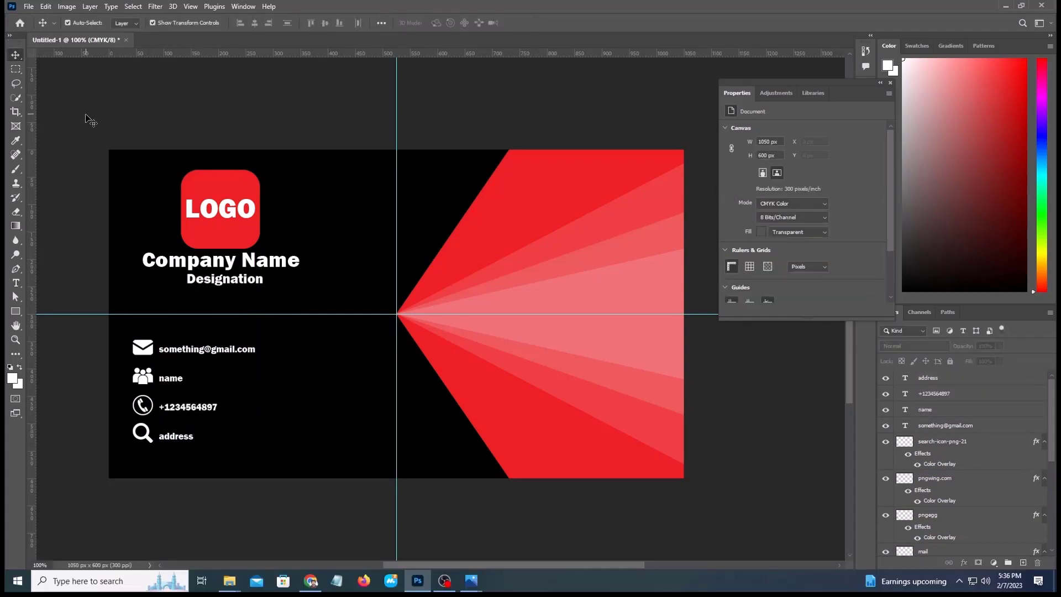
Step: Select all elements of the card's back side on the canvas and group their layers
{"action": "left_click_drag", "start_coordinate": [86, 114], "coordinate": [700, 506]}
{"action": "key", "text": "ctrl+g"}
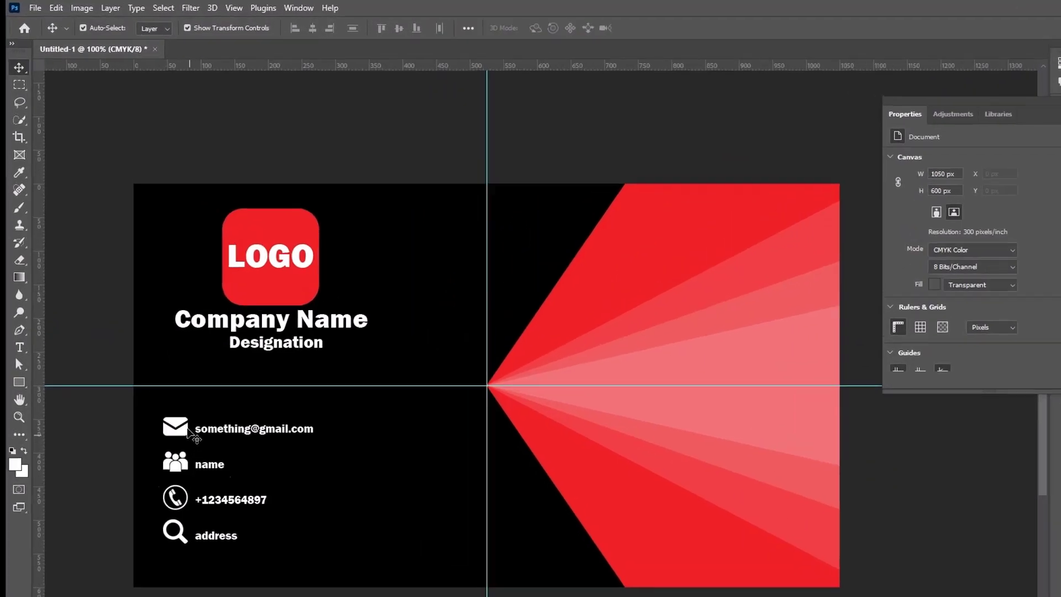
Step: Save a JPEG copy of the back side in folder 8 under the name Untitled-1
{"action": "left_click", "coordinate": [29, 6]}
{"action": "left_click", "coordinate": [115, 207]}
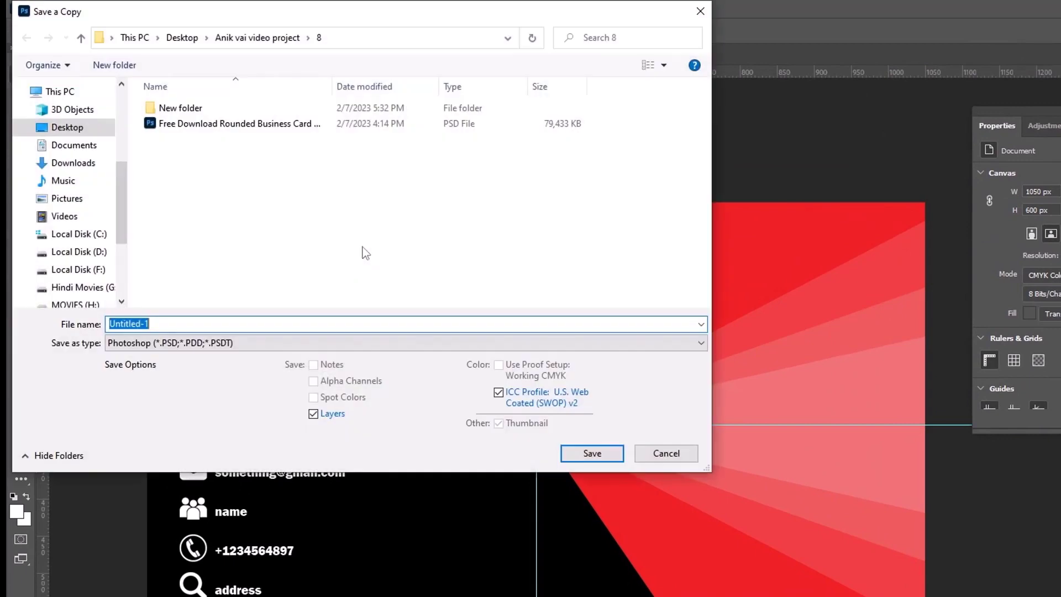
{"action": "left_click", "coordinate": [178, 344]}
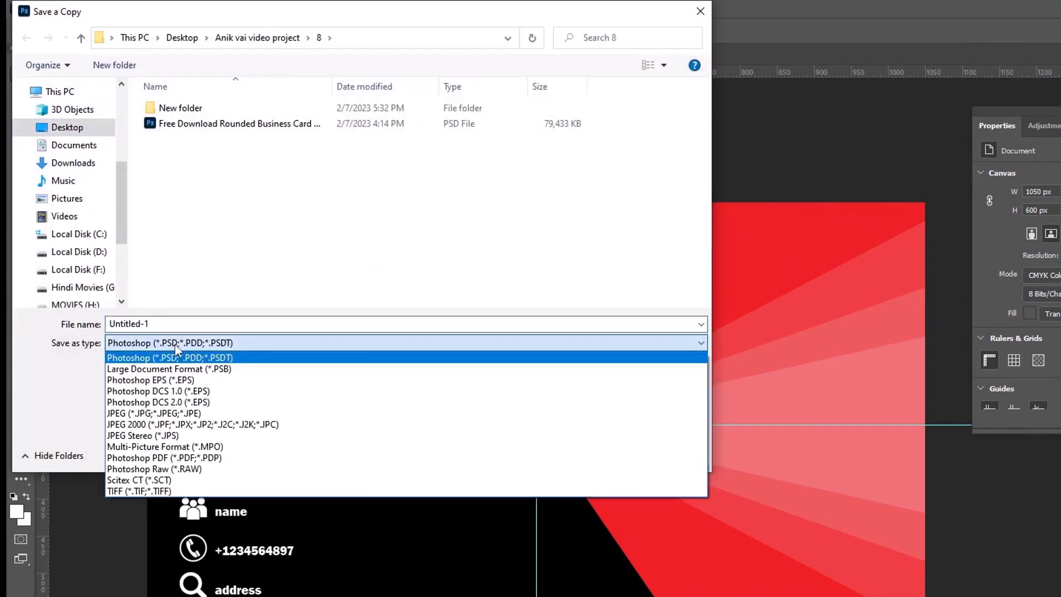
{"action": "left_click", "coordinate": [182, 414]}
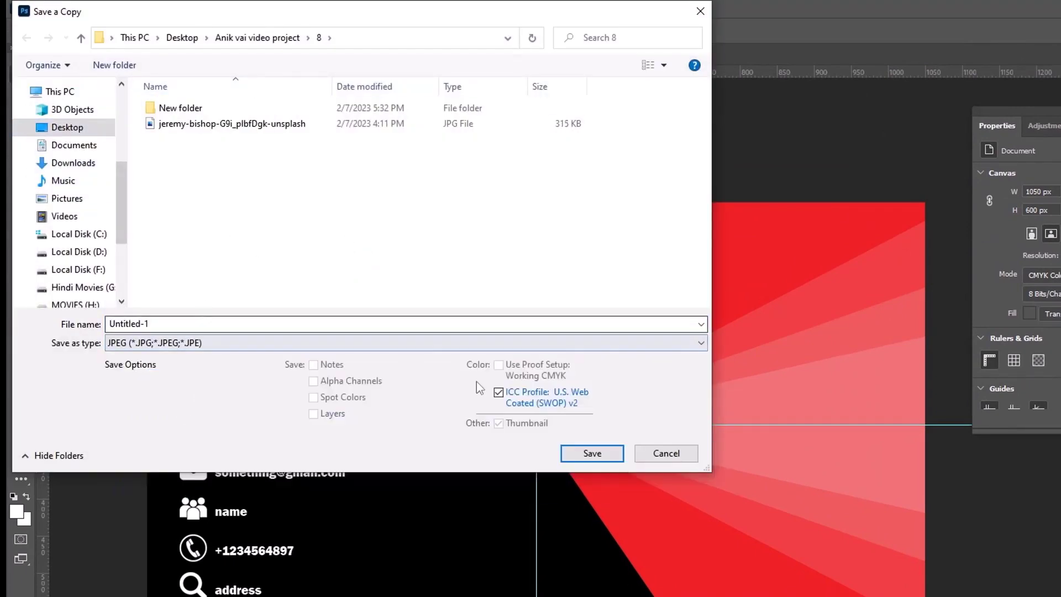
{"action": "left_click", "coordinate": [592, 456]}
{"action": "left_click", "coordinate": [795, 194]}
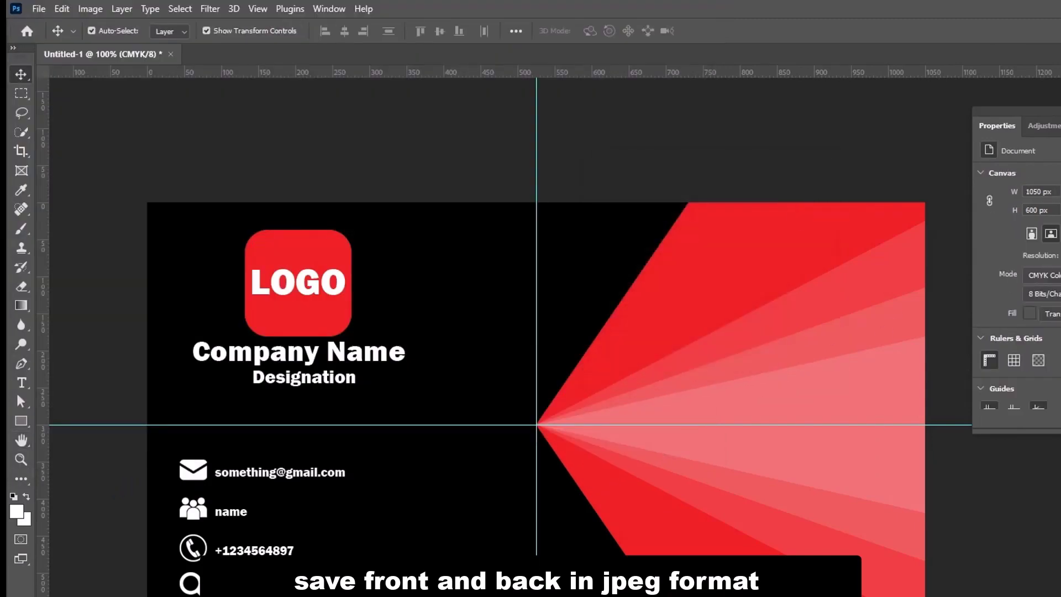
Step: Save another JPEG copy of the back side in folder 8 under the name back
{"action": "left_click", "coordinate": [39, 9]}
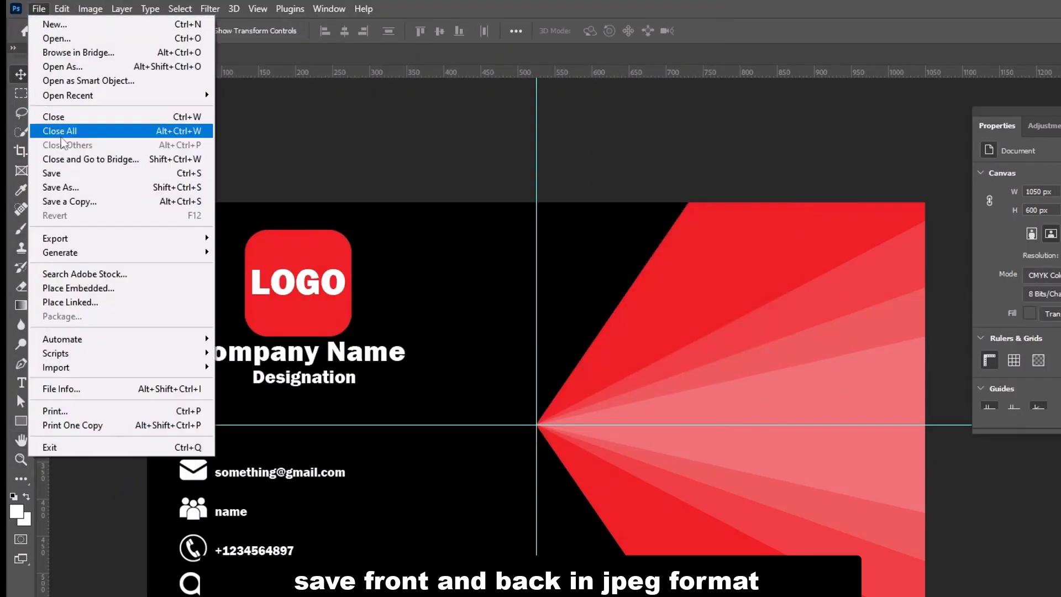
{"action": "left_click", "coordinate": [82, 200]}
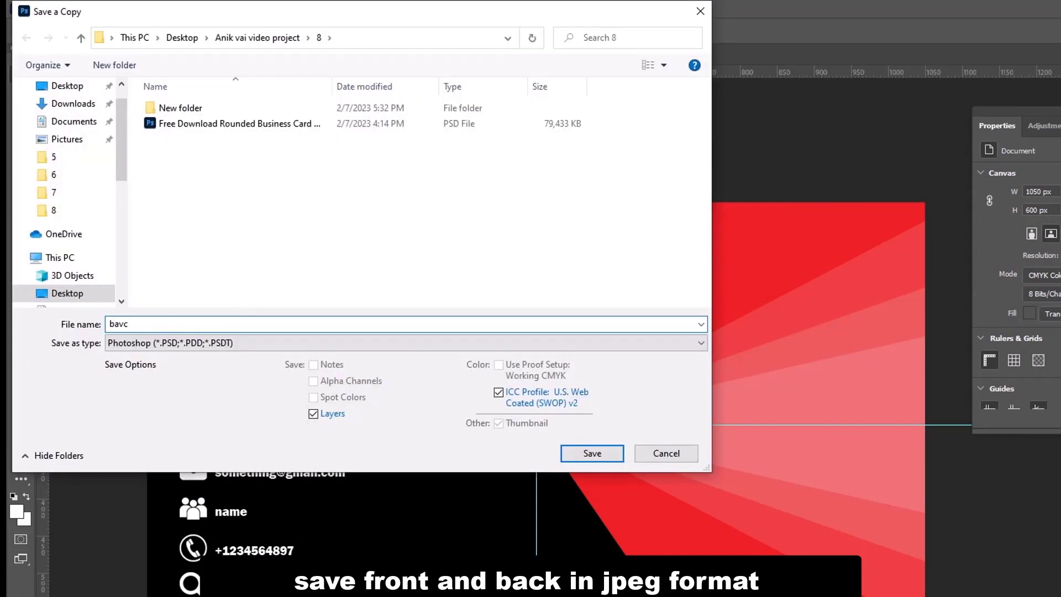
{"action": "left_click", "coordinate": [407, 343]}
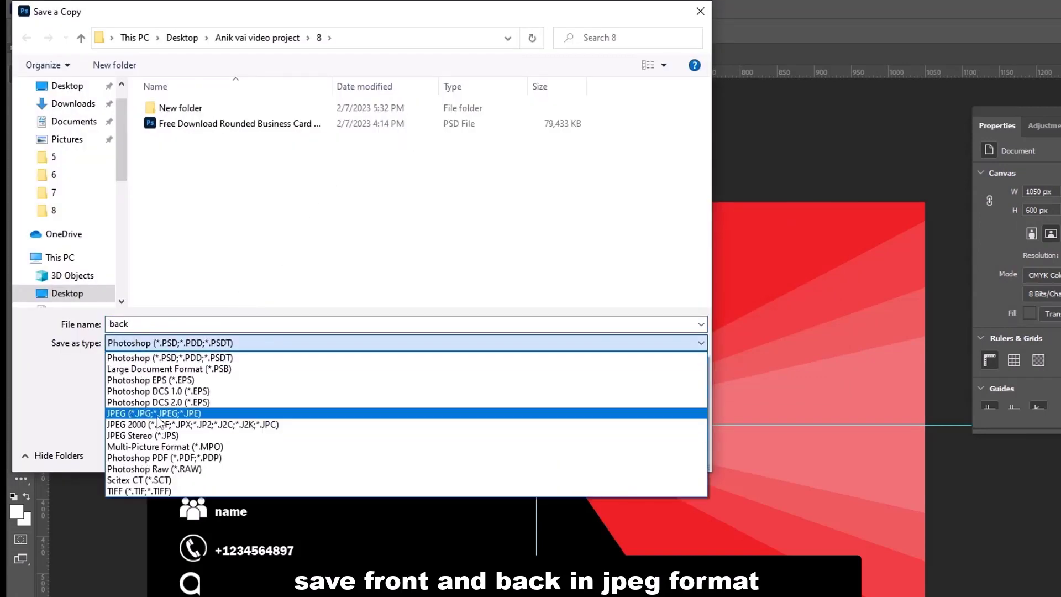
{"action": "left_click", "coordinate": [182, 413]}
{"action": "left_click", "coordinate": [592, 453]}
{"action": "left_click", "coordinate": [592, 147]}
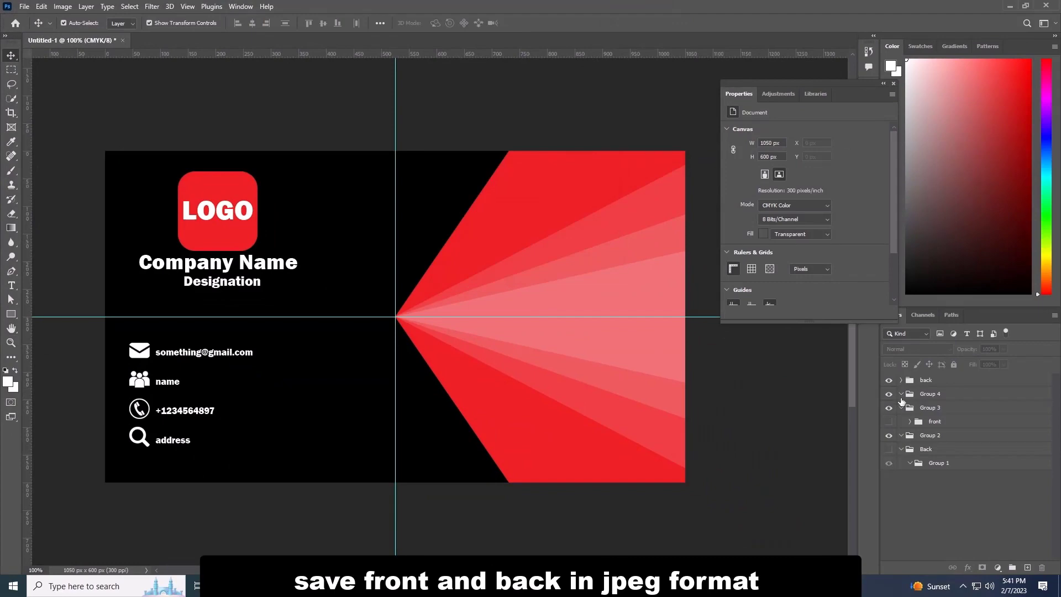
Step: Switch visibility from the back group to the front group and save that side as a JPEG copy named front
{"action": "left_click", "coordinate": [888, 380]}
{"action": "left_click", "coordinate": [889, 422]}
{"action": "left_click", "coordinate": [24, 7]}
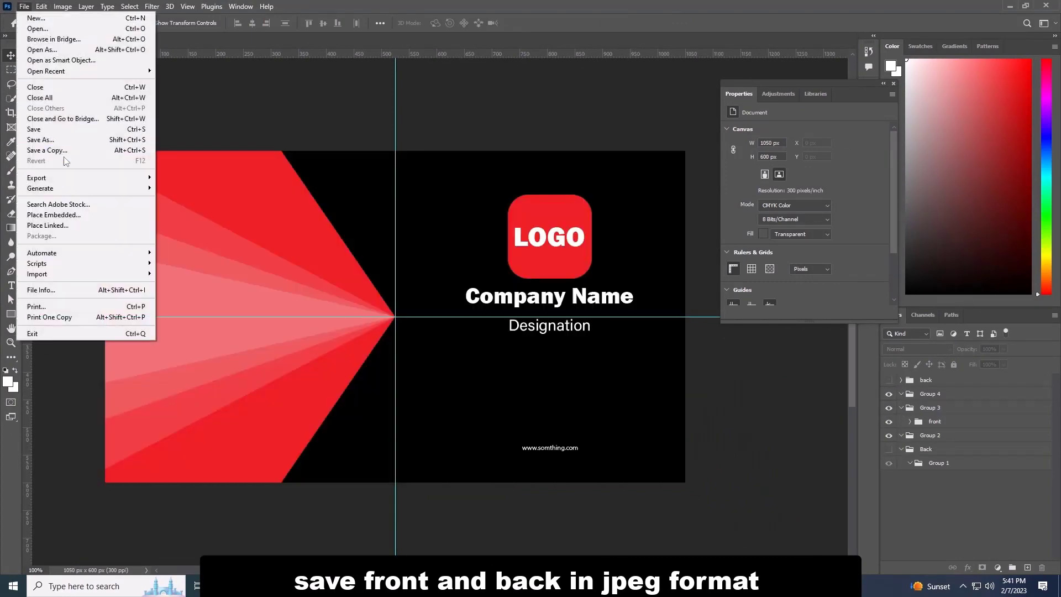
{"action": "left_click", "coordinate": [39, 153]}
{"action": "type", "text": "front"}
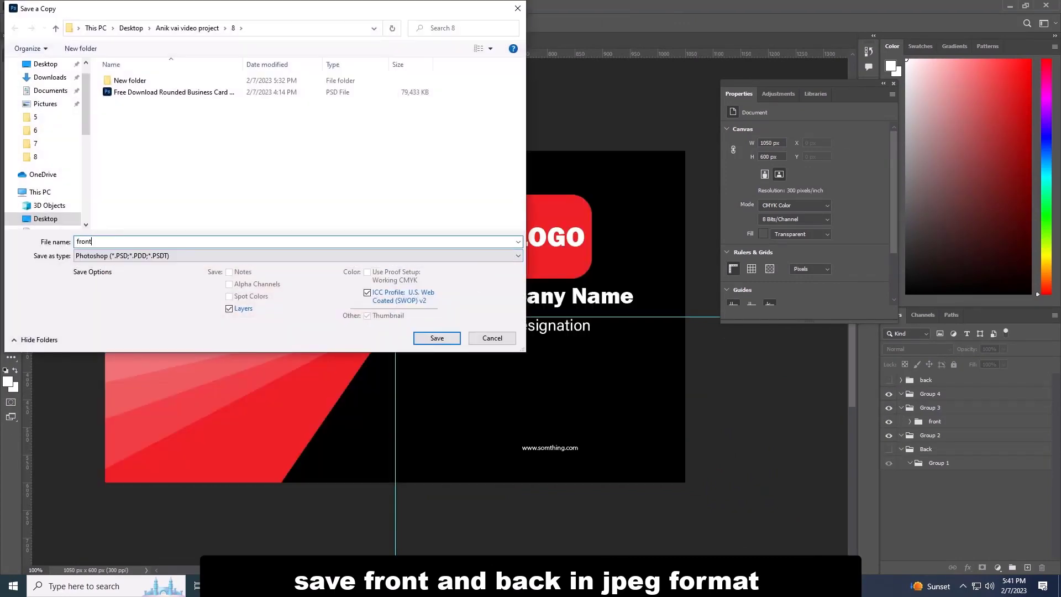
{"action": "left_click", "coordinate": [152, 256]}
{"action": "left_click", "coordinate": [138, 304]}
{"action": "left_click", "coordinate": [436, 338]}
{"action": "left_click", "coordinate": [594, 145]}
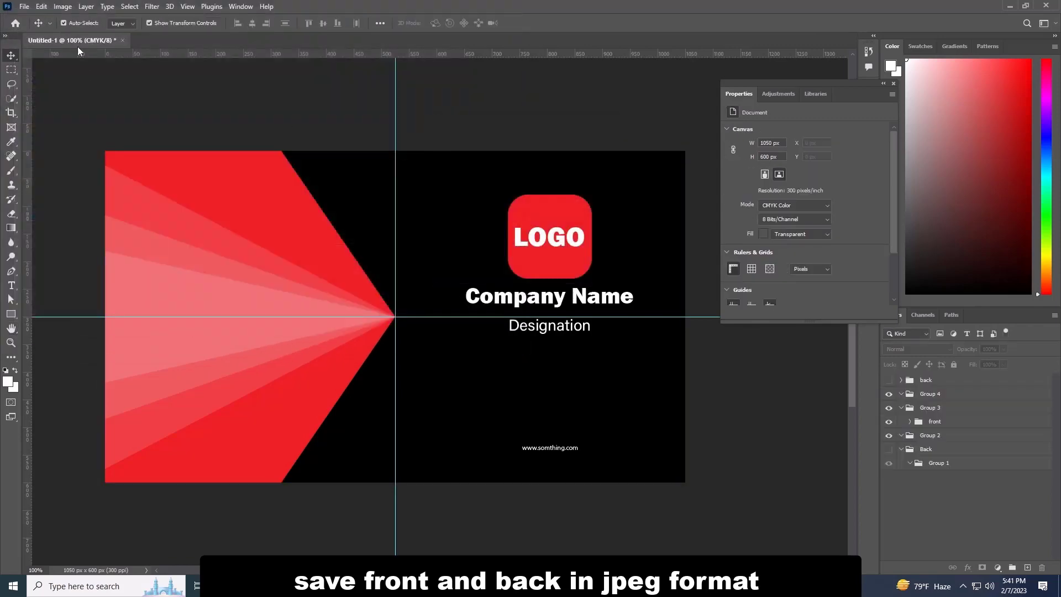
Step: Save the layered card document as Untitled-1 in Photoshop PSD format in folder 8
{"action": "left_click", "coordinate": [24, 7]}
{"action": "left_click", "coordinate": [137, 143]}
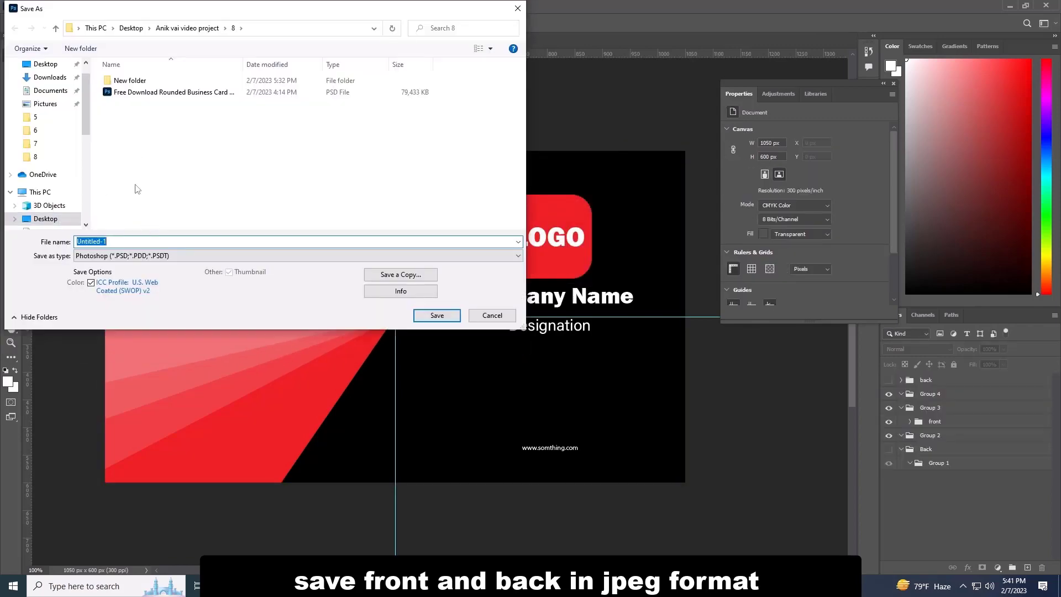
{"action": "left_click", "coordinate": [156, 259]}
{"action": "left_click", "coordinate": [113, 261]}
{"action": "left_click", "coordinate": [431, 315]}
{"action": "key", "text": "Return"}
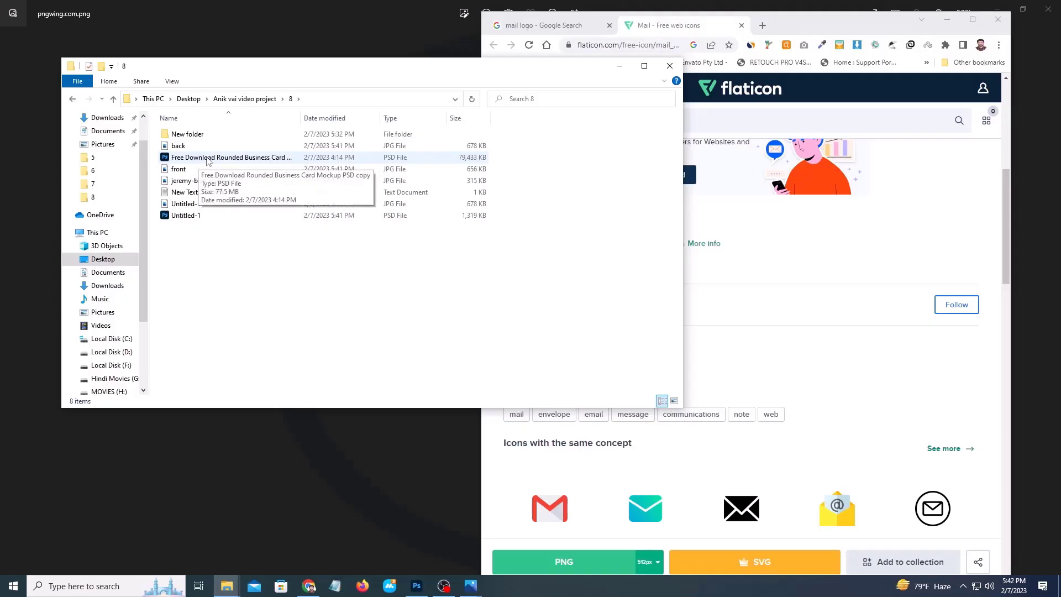
Step: Open the Free Download Rounded Business Card Mockup PSD from folder 8 and the contents of its Front (YOUR DESIGN HERE) smart object
{"action": "left_click", "coordinate": [208, 159]}
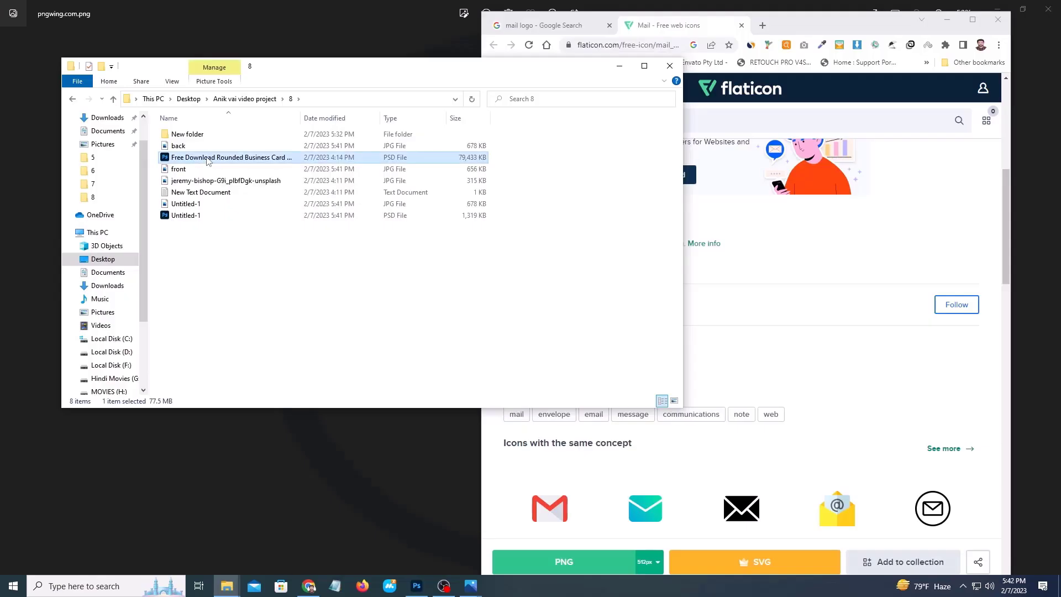
{"action": "double_click", "coordinate": [208, 159]}
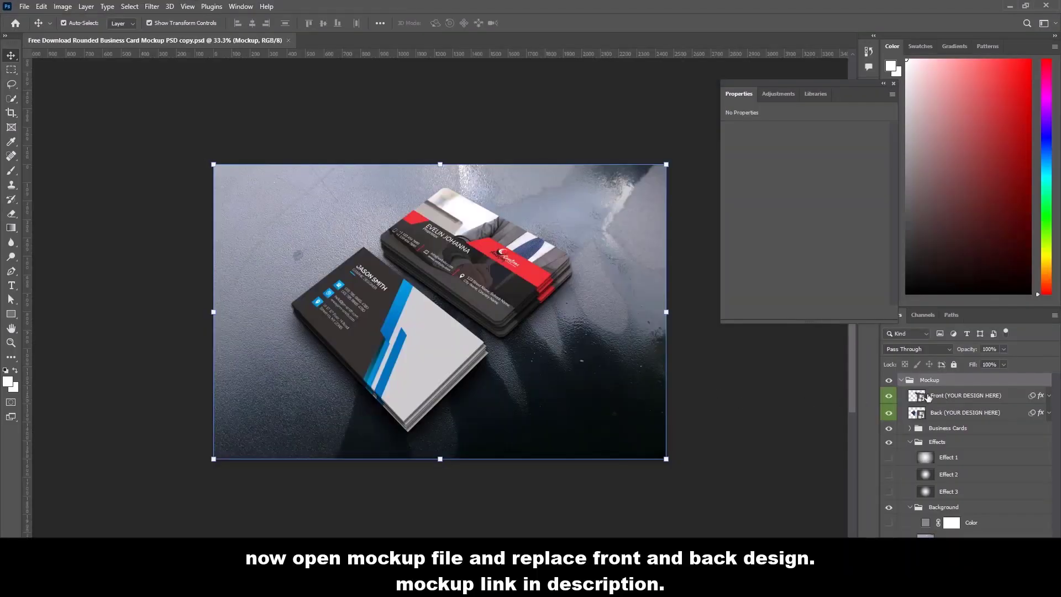
{"action": "double_click", "coordinate": [917, 396]}
Step: Place the front JPEG in the Front smart object, scale it to fill the canvas, and close the document saving the changes
{"action": "left_click", "coordinate": [227, 586]}
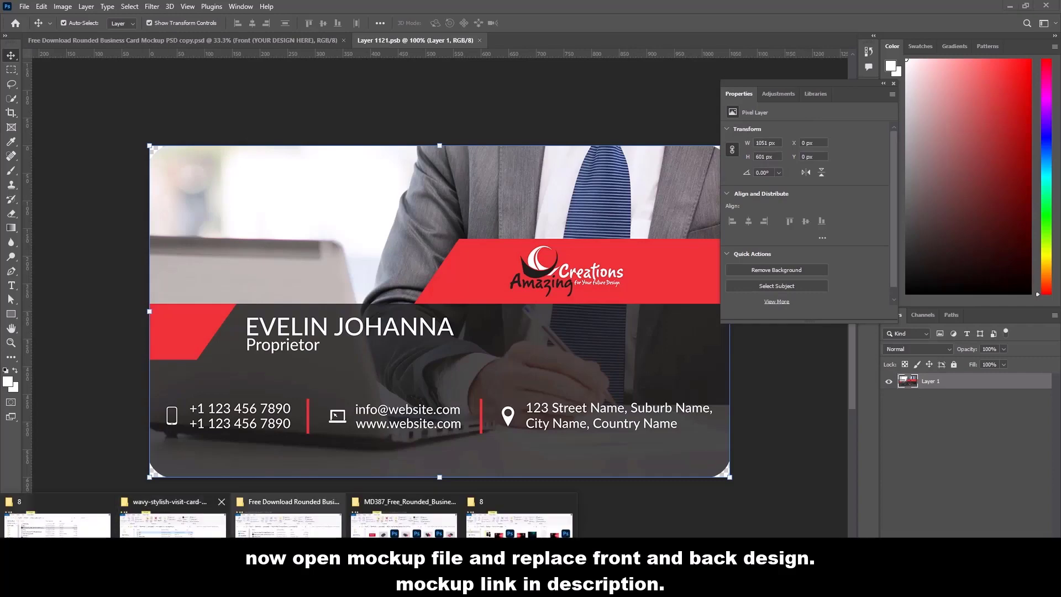
{"action": "left_click", "coordinate": [66, 533]}
{"action": "left_click_drag", "start_coordinate": [219, 73], "coordinate": [611, 112]}
{"action": "left_click", "coordinate": [570, 209]}
{"action": "left_click_drag", "start_coordinate": [570, 209], "coordinate": [237, 203]}
{"action": "left_click_drag", "start_coordinate": [499, 347], "coordinate": [733, 485]}
{"action": "left_click", "coordinate": [10, 56]}
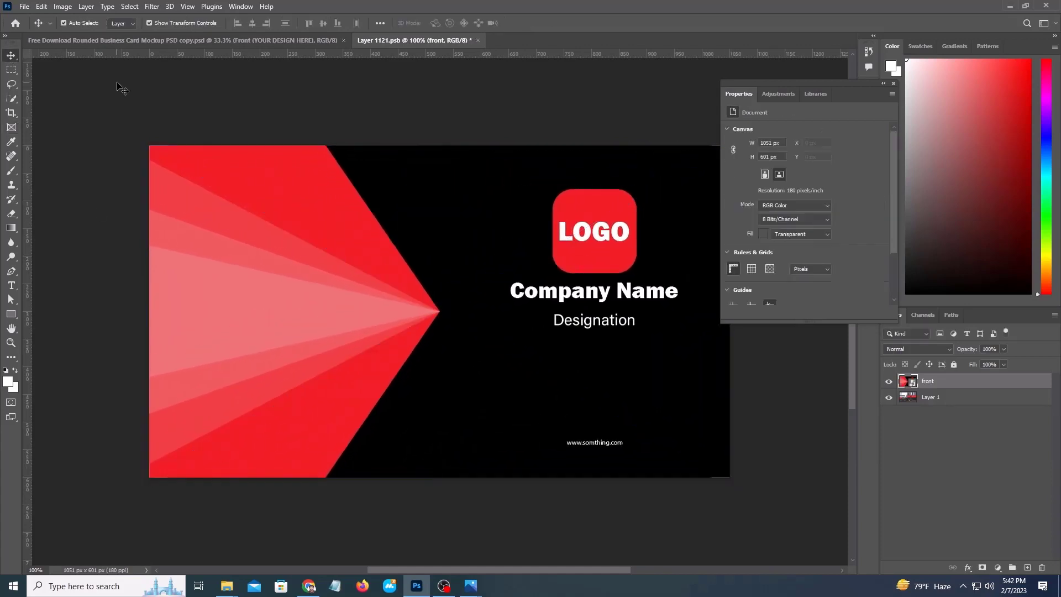
{"action": "left_click", "coordinate": [459, 41]}
{"action": "left_click", "coordinate": [480, 219]}
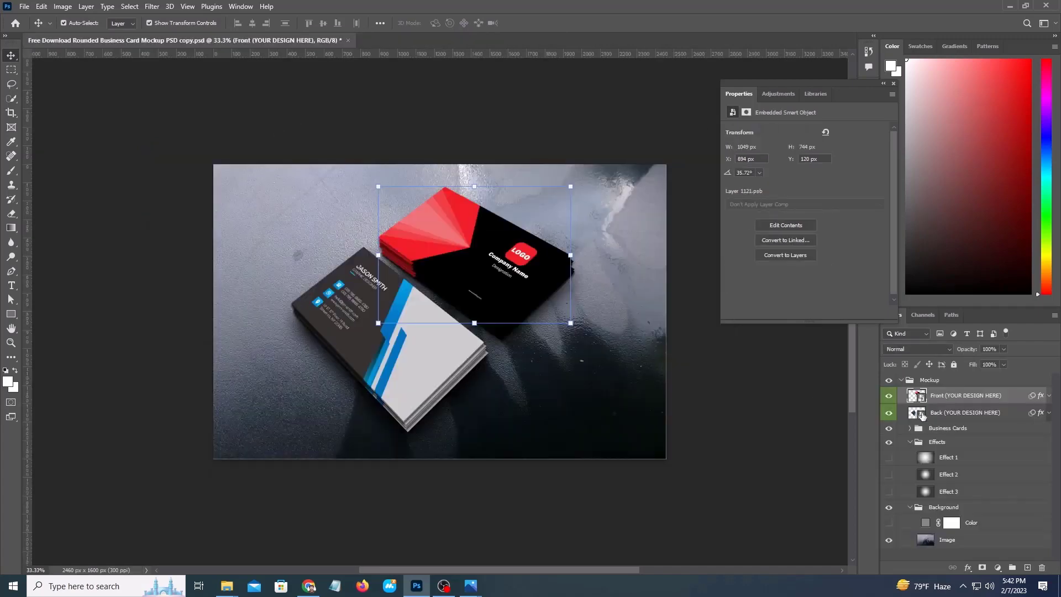
Step: Place the back JPEG in the Back (YOUR DESIGN HERE) smart object, scaled to fill the canvas, and close it saving the changes
{"action": "double_click", "coordinate": [922, 416]}
{"action": "left_click", "coordinate": [226, 586]}
{"action": "left_click", "coordinate": [58, 542]}
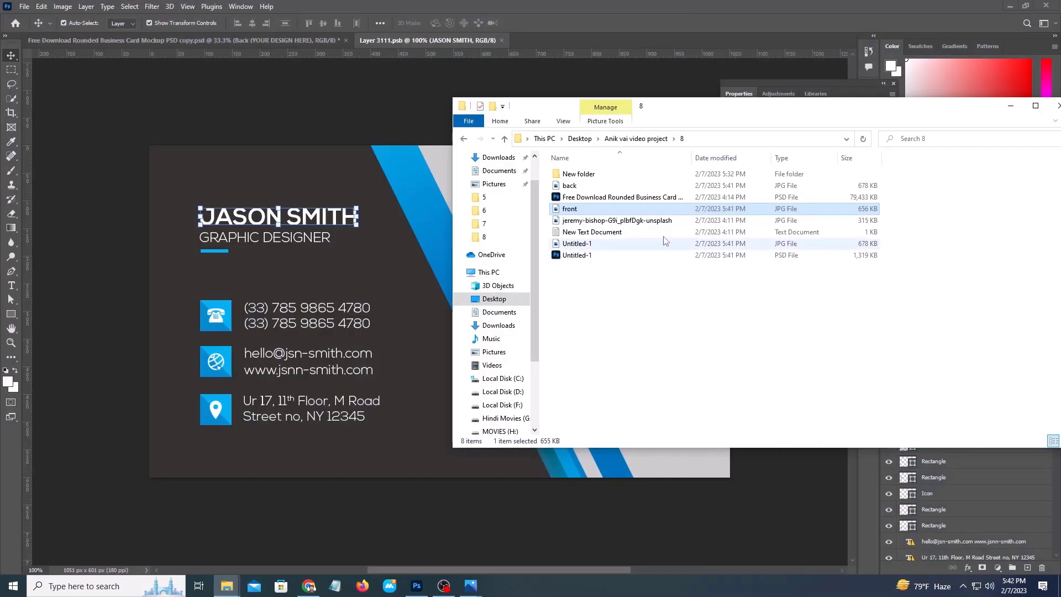
{"action": "left_click_drag", "start_coordinate": [570, 209], "coordinate": [277, 206]}
{"action": "left_click_drag", "start_coordinate": [500, 343], "coordinate": [732, 476]}
{"action": "left_click", "coordinate": [548, 22]}
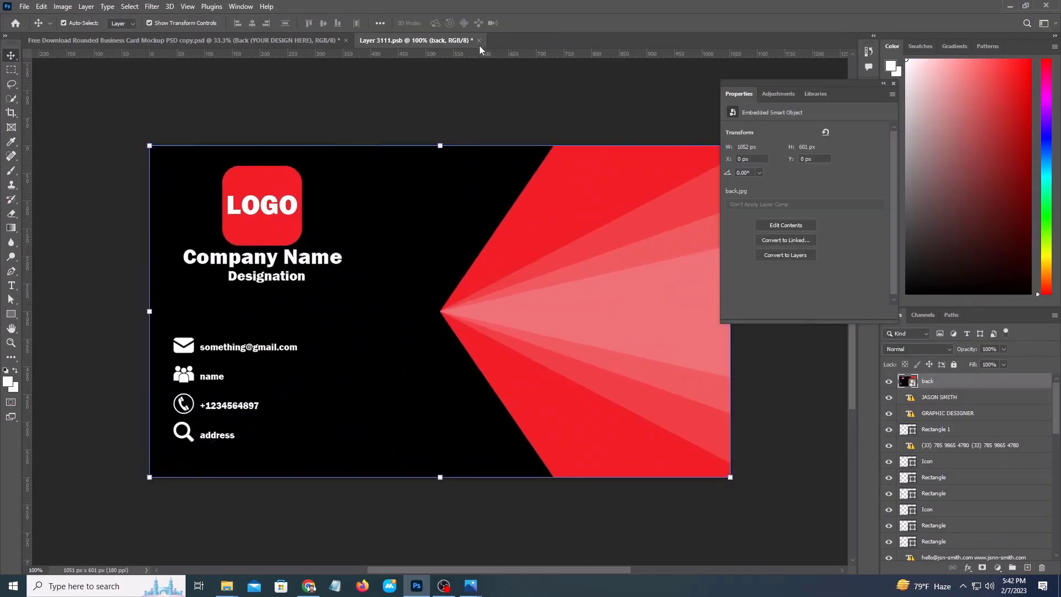
{"action": "left_click", "coordinate": [479, 40]}
{"action": "left_click", "coordinate": [477, 219]}
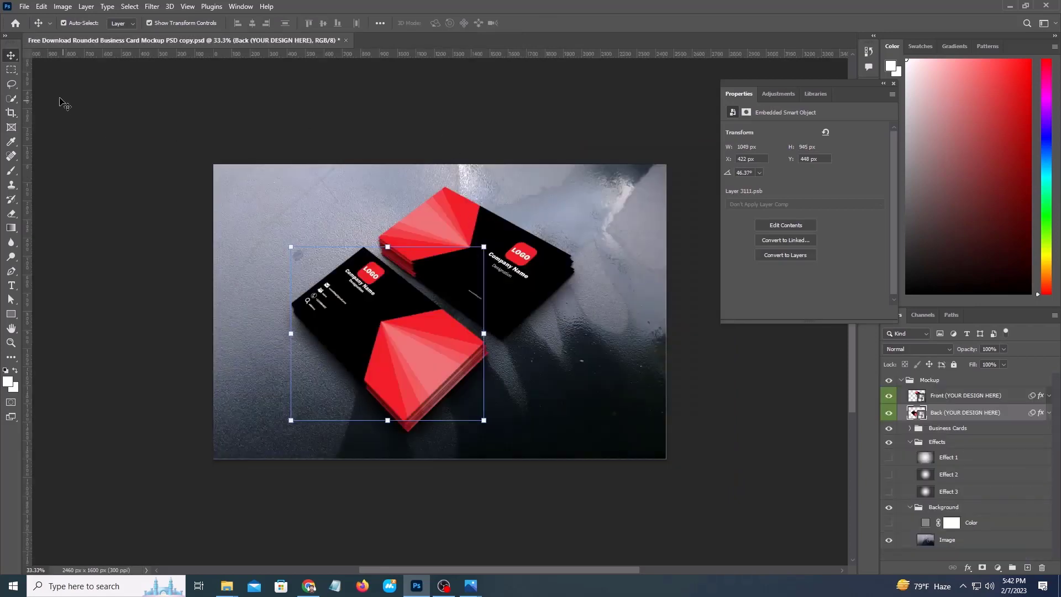
{"action": "left_click", "coordinate": [85, 160]}
{"action": "left_click", "coordinate": [24, 7]}
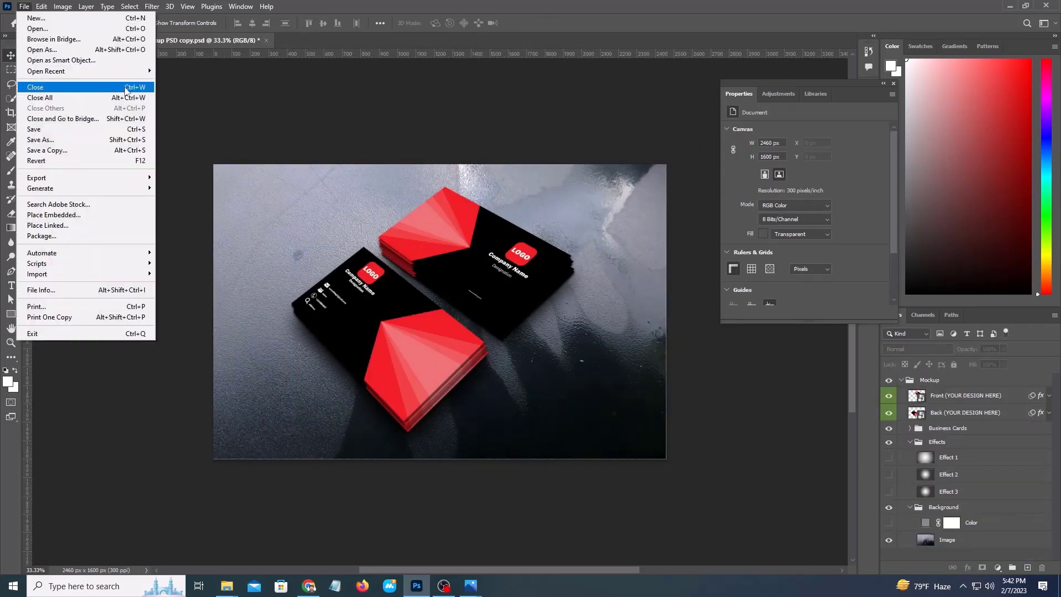
{"action": "left_click", "coordinate": [292, 113]}
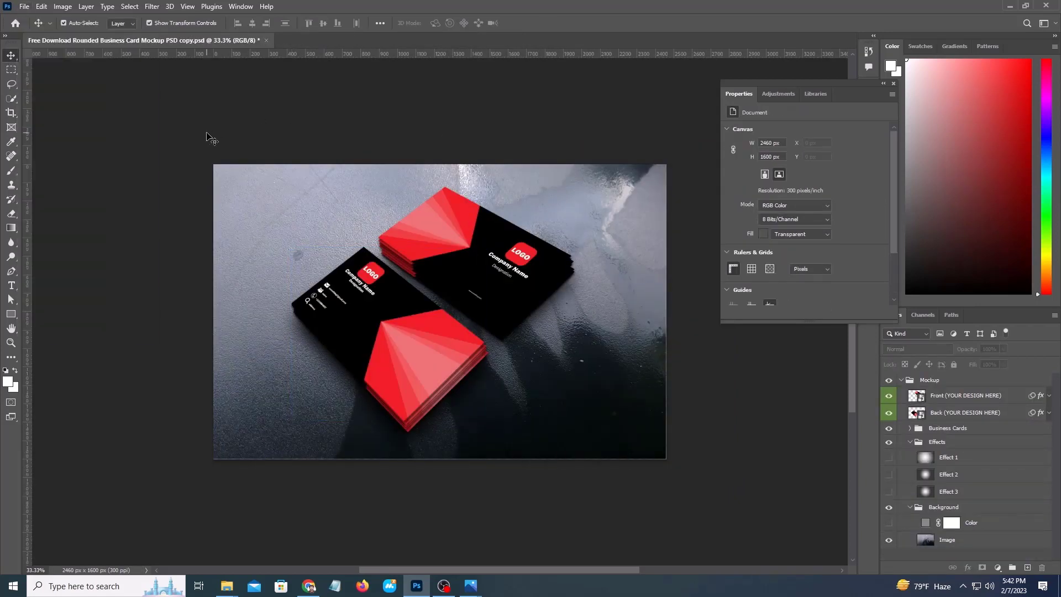